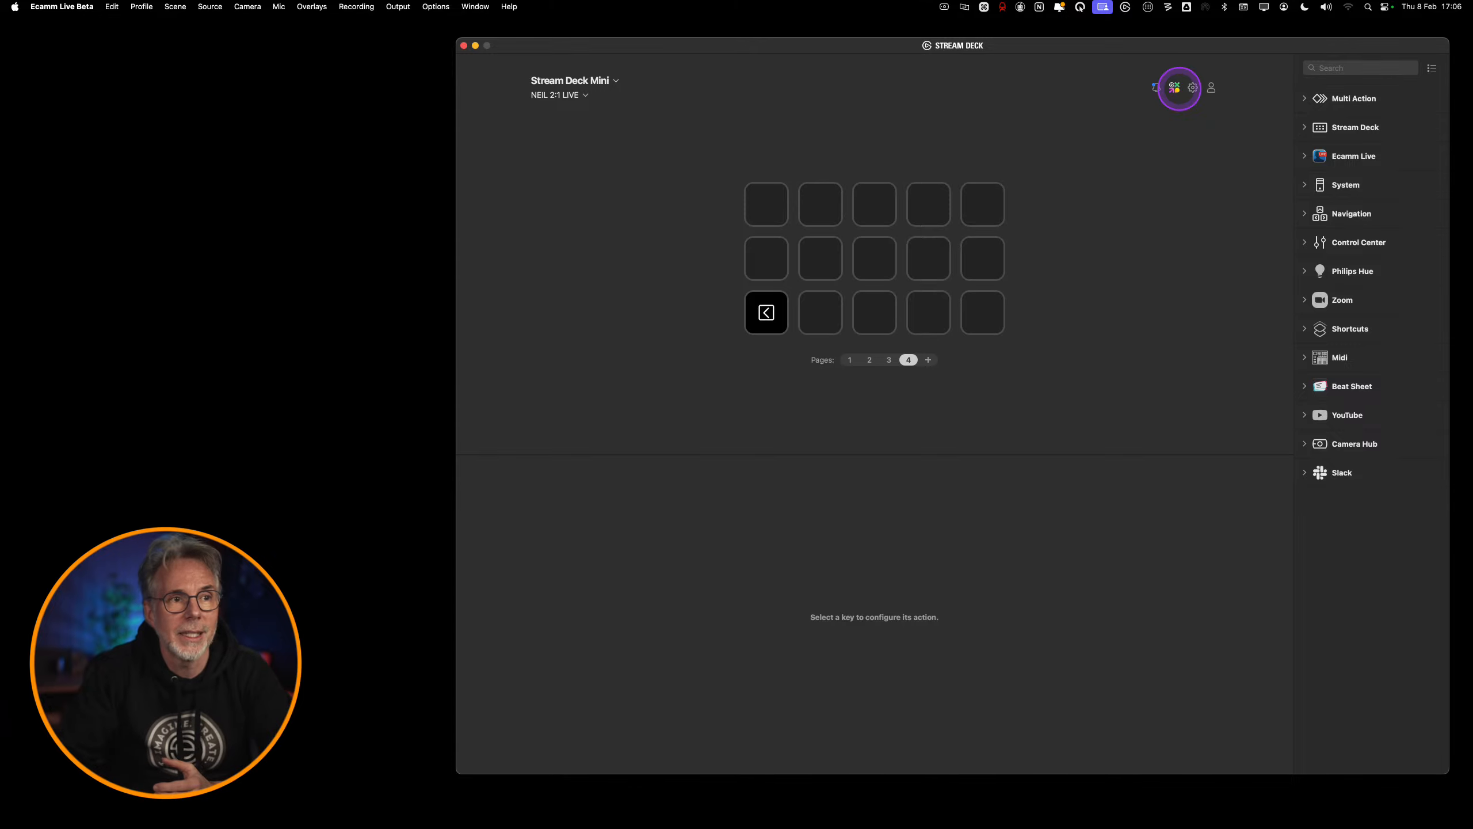
- Open the Elgato Marketplace from the Stream Deck software and move its browser window slightly higher on the desktop
left_click(1174, 87)
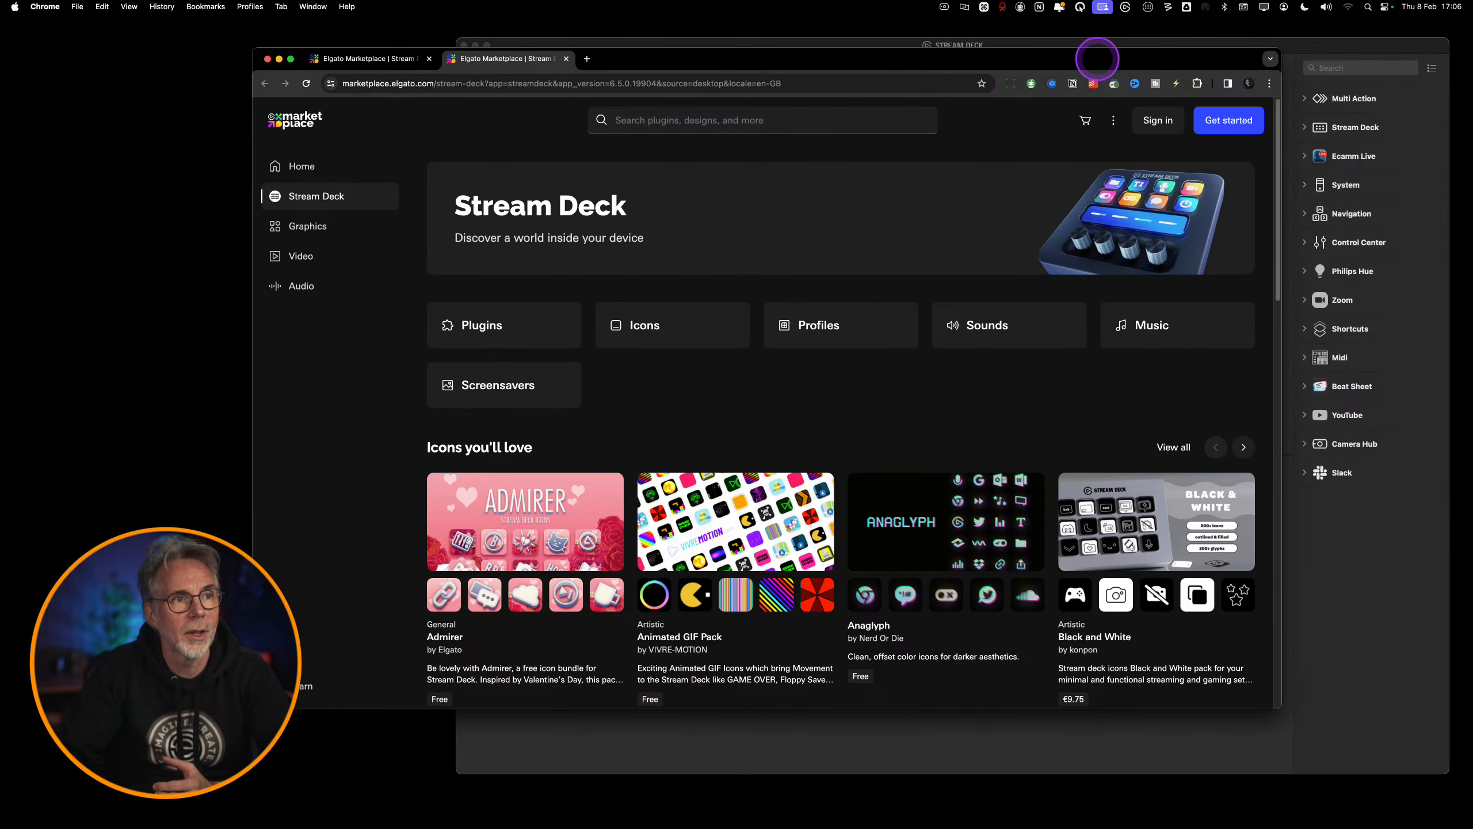
left_click_drag(1098, 59, 1063, 33)
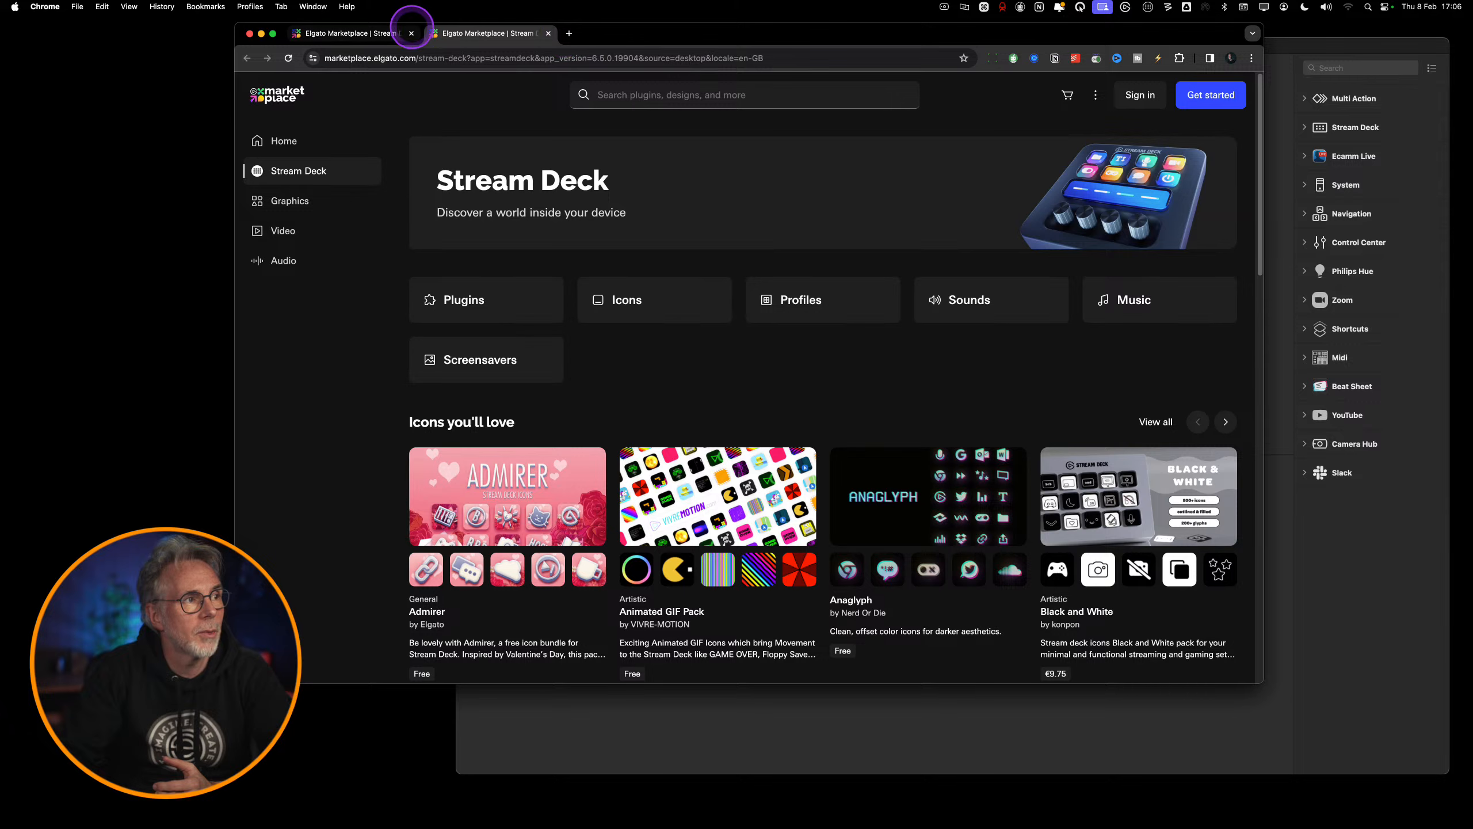
left_click(460, 36)
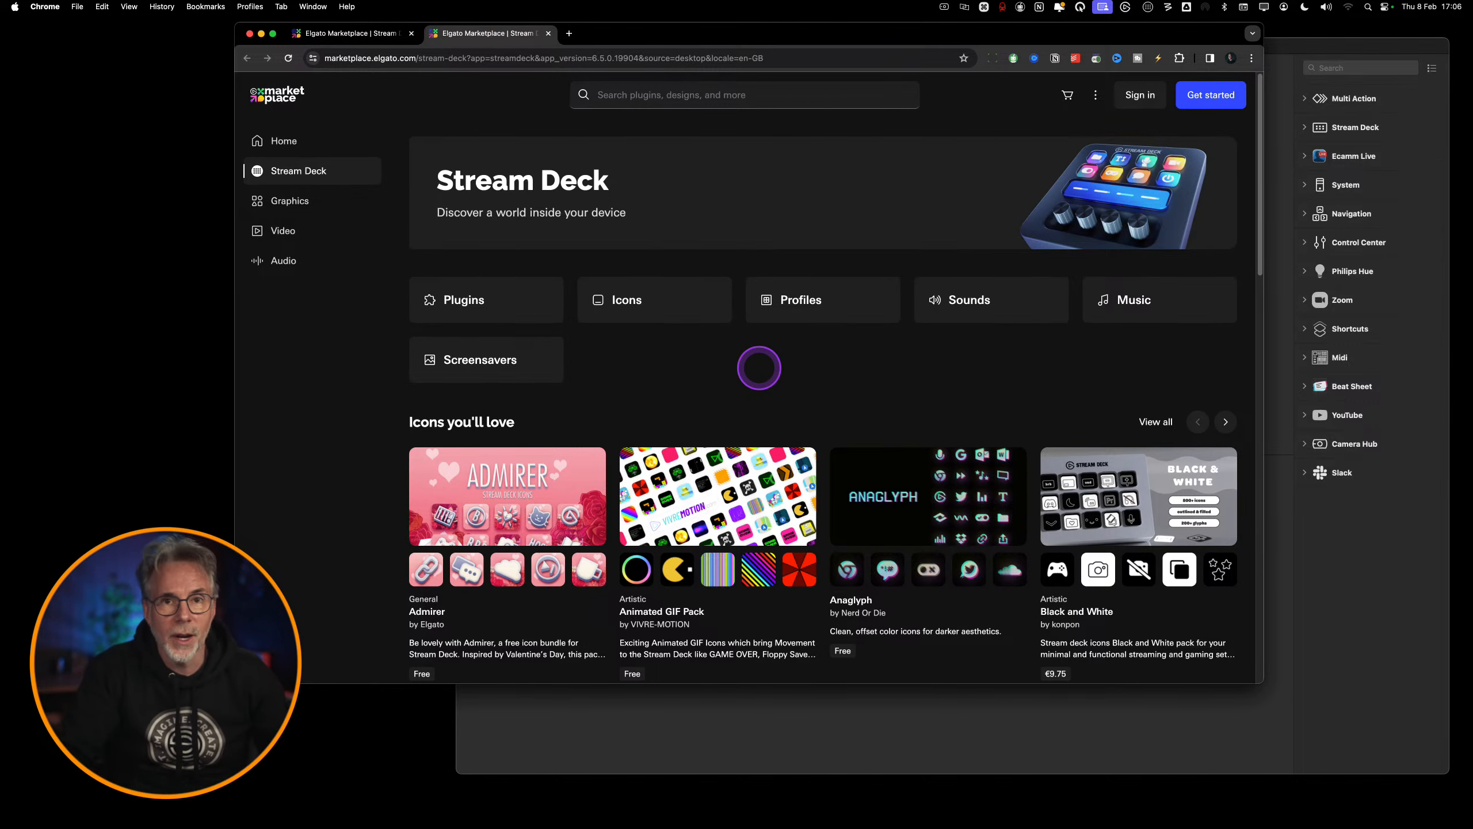
- Examine the marketplace's featured icon packs, new plugins, community profiles and dial-action plugins, and close the browser window
key("ctrl")
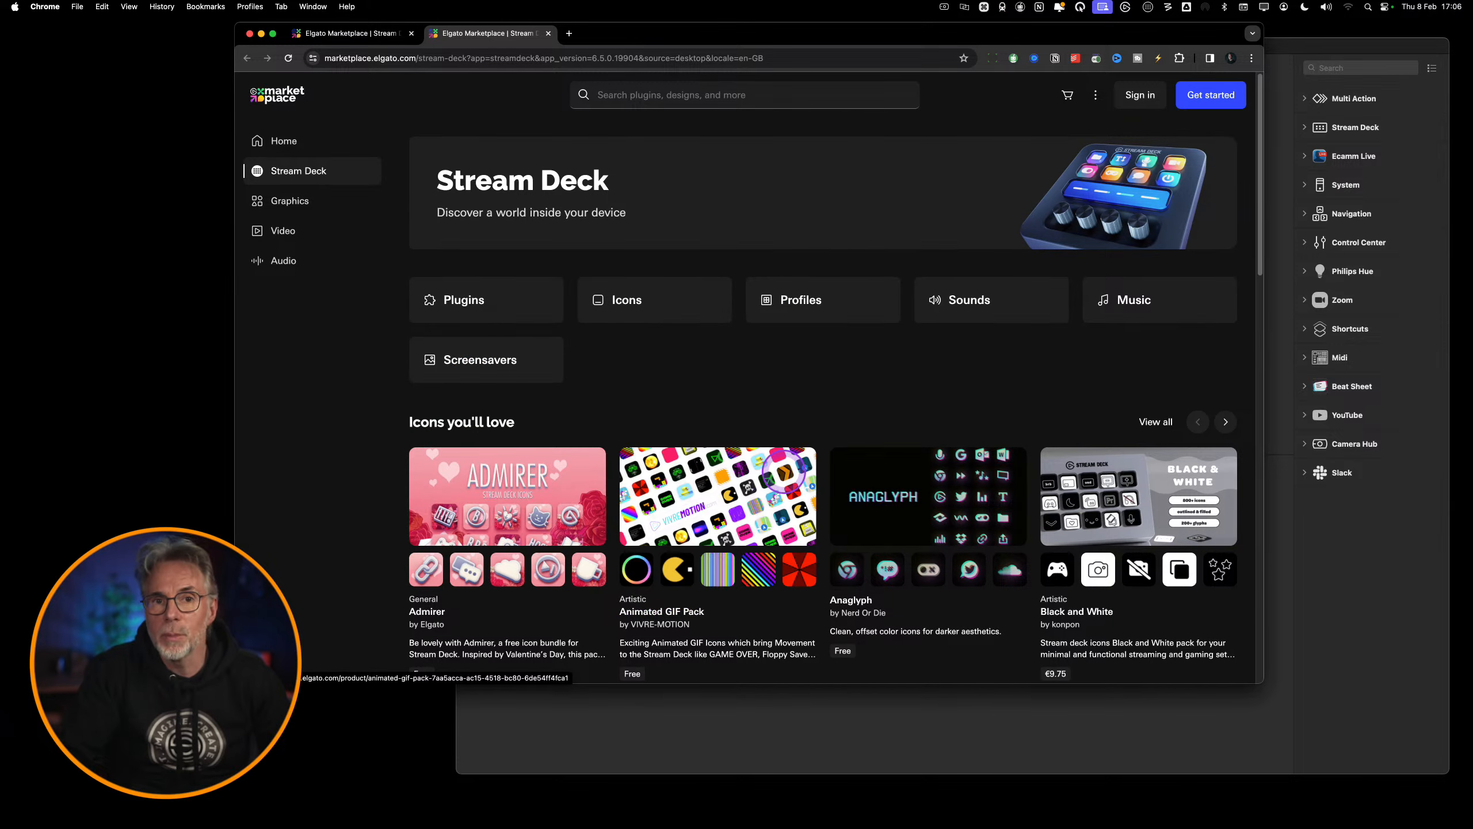
scroll(796, 459, "down", 5)
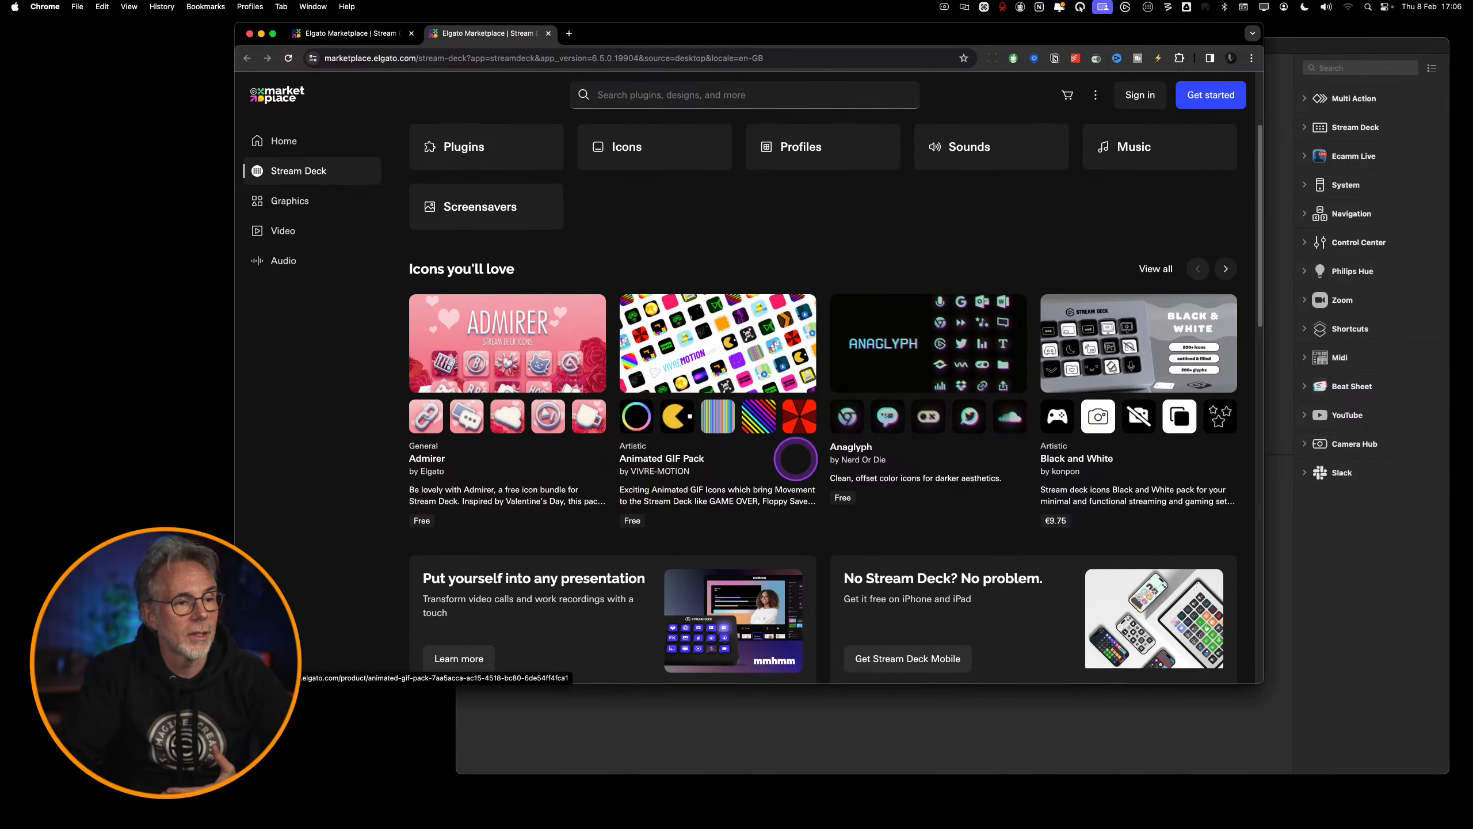
scroll(810, 454, "down", 4)
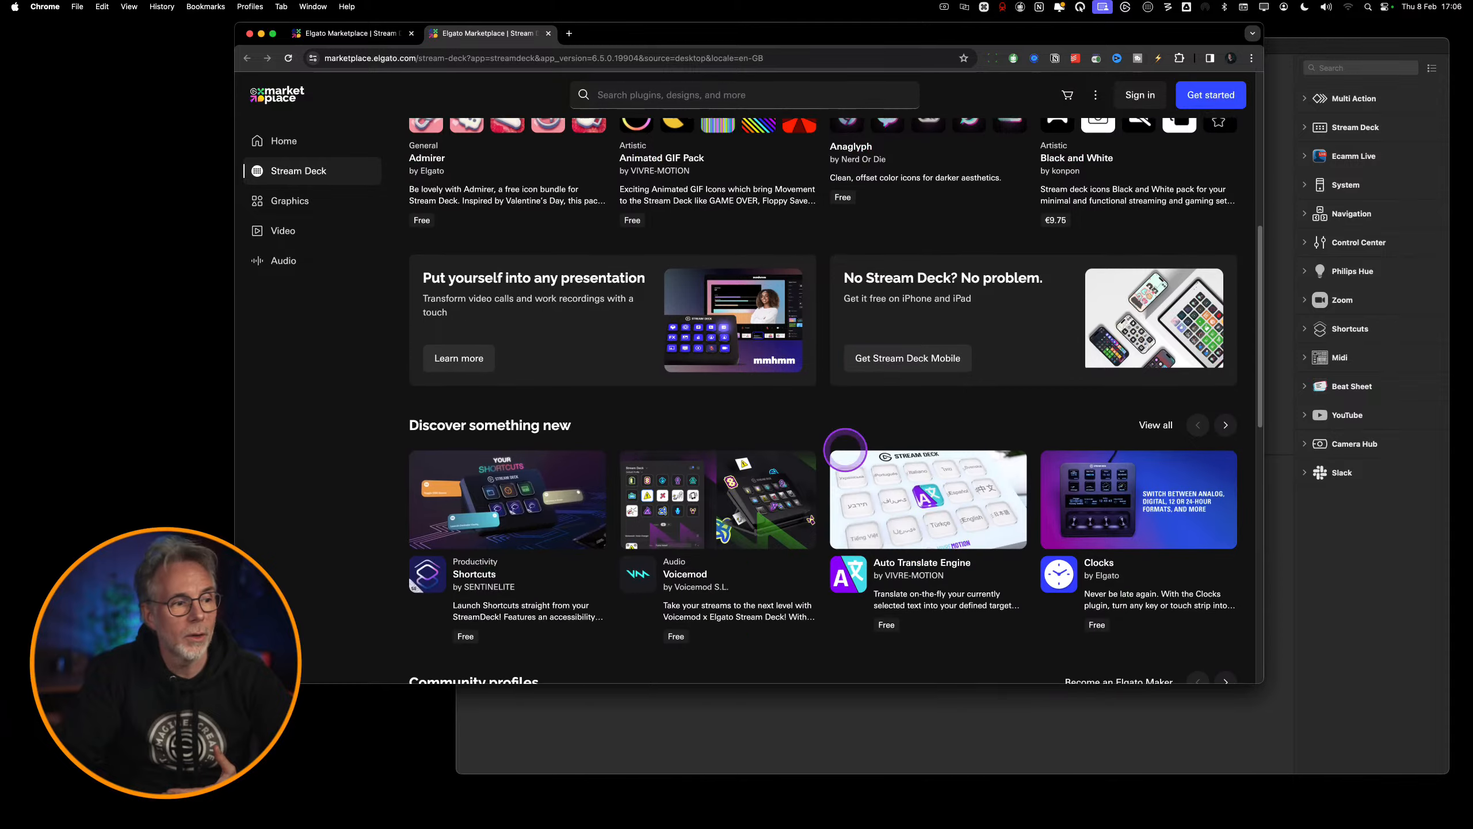
scroll(844, 449, "down", 3)
scroll(928, 400, "down", 3)
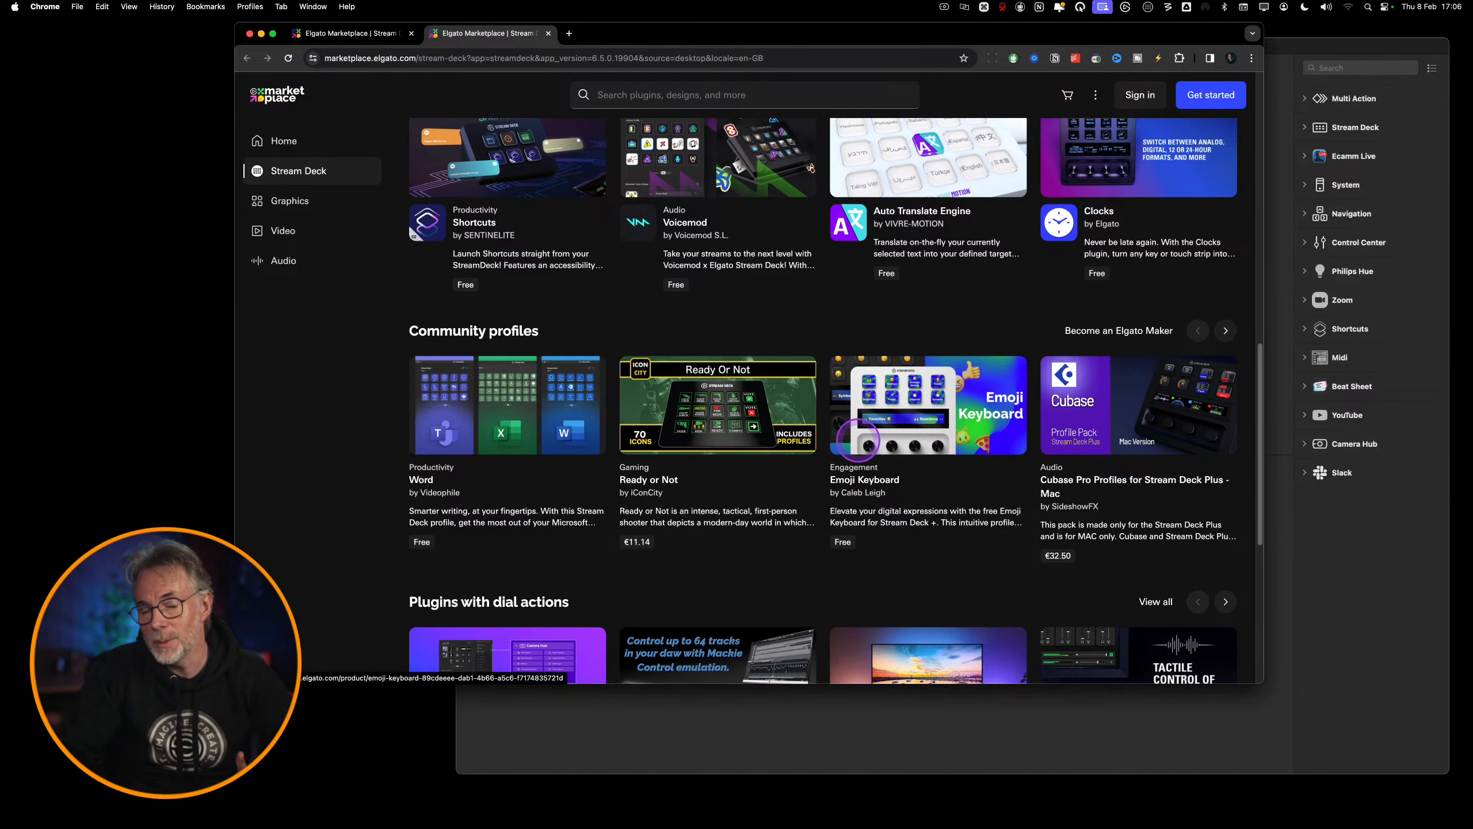
scroll(857, 439, "down", 7)
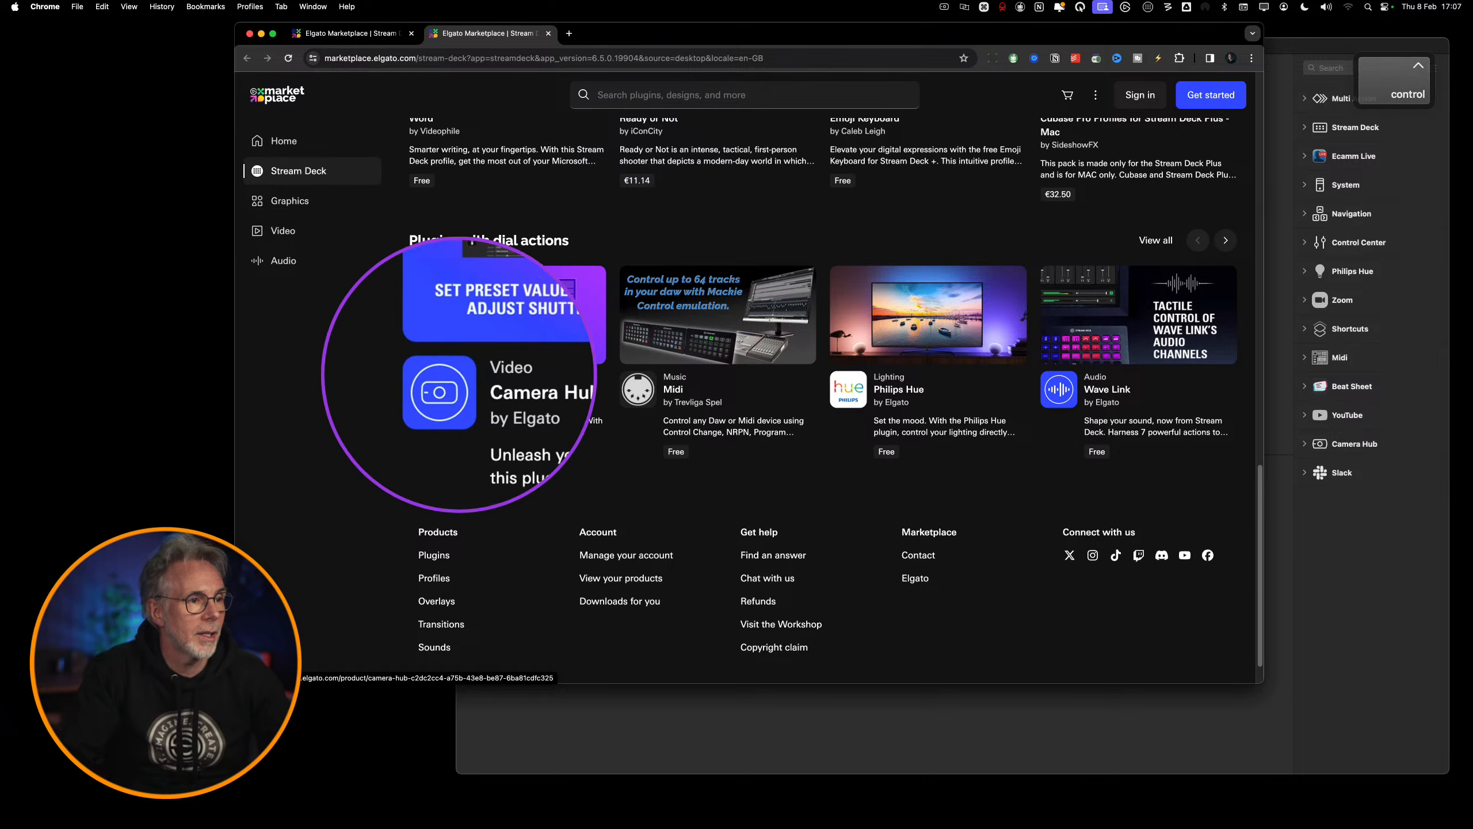
key("ctrl")
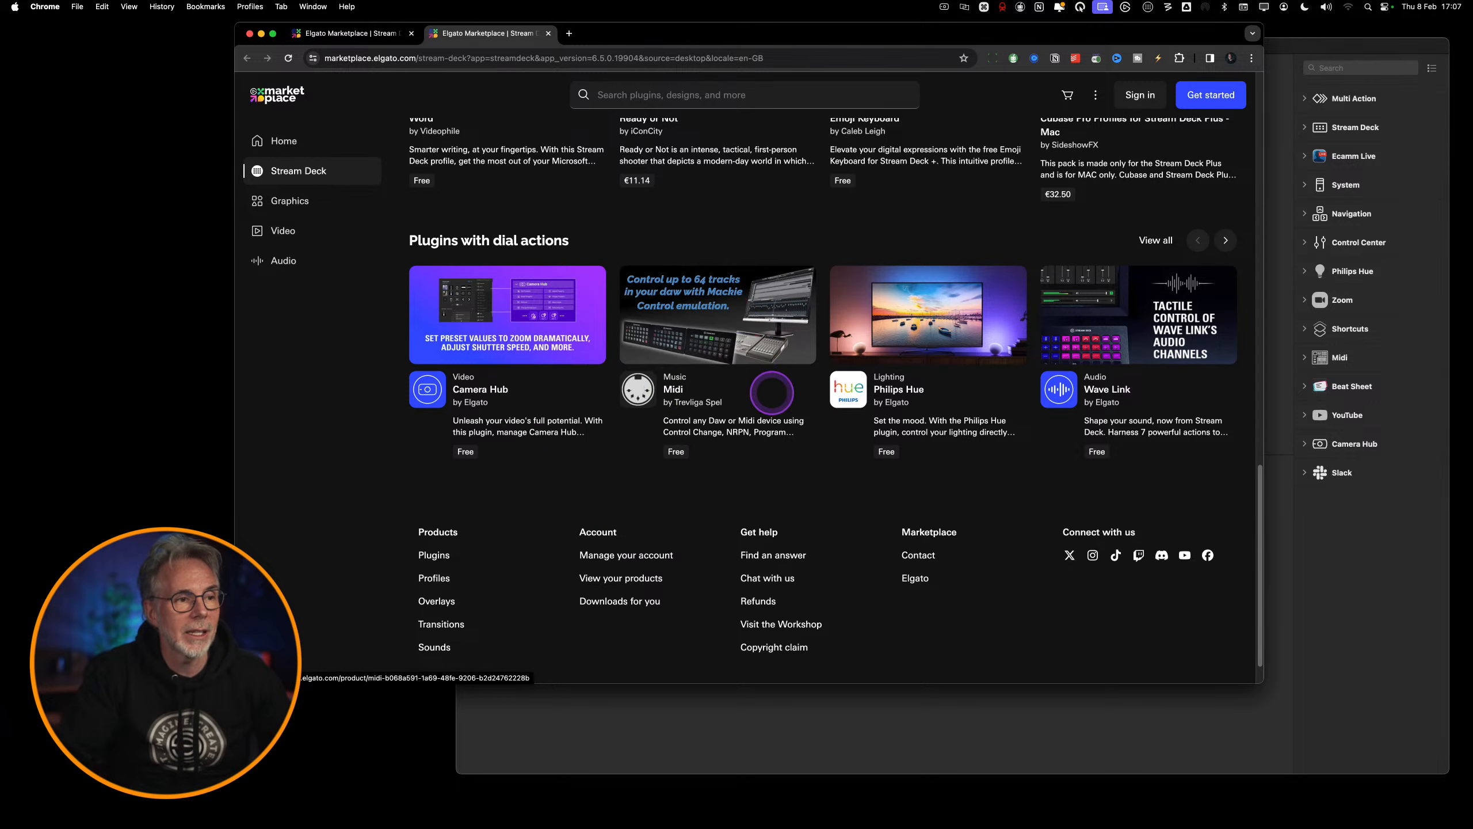
key("ctrl")
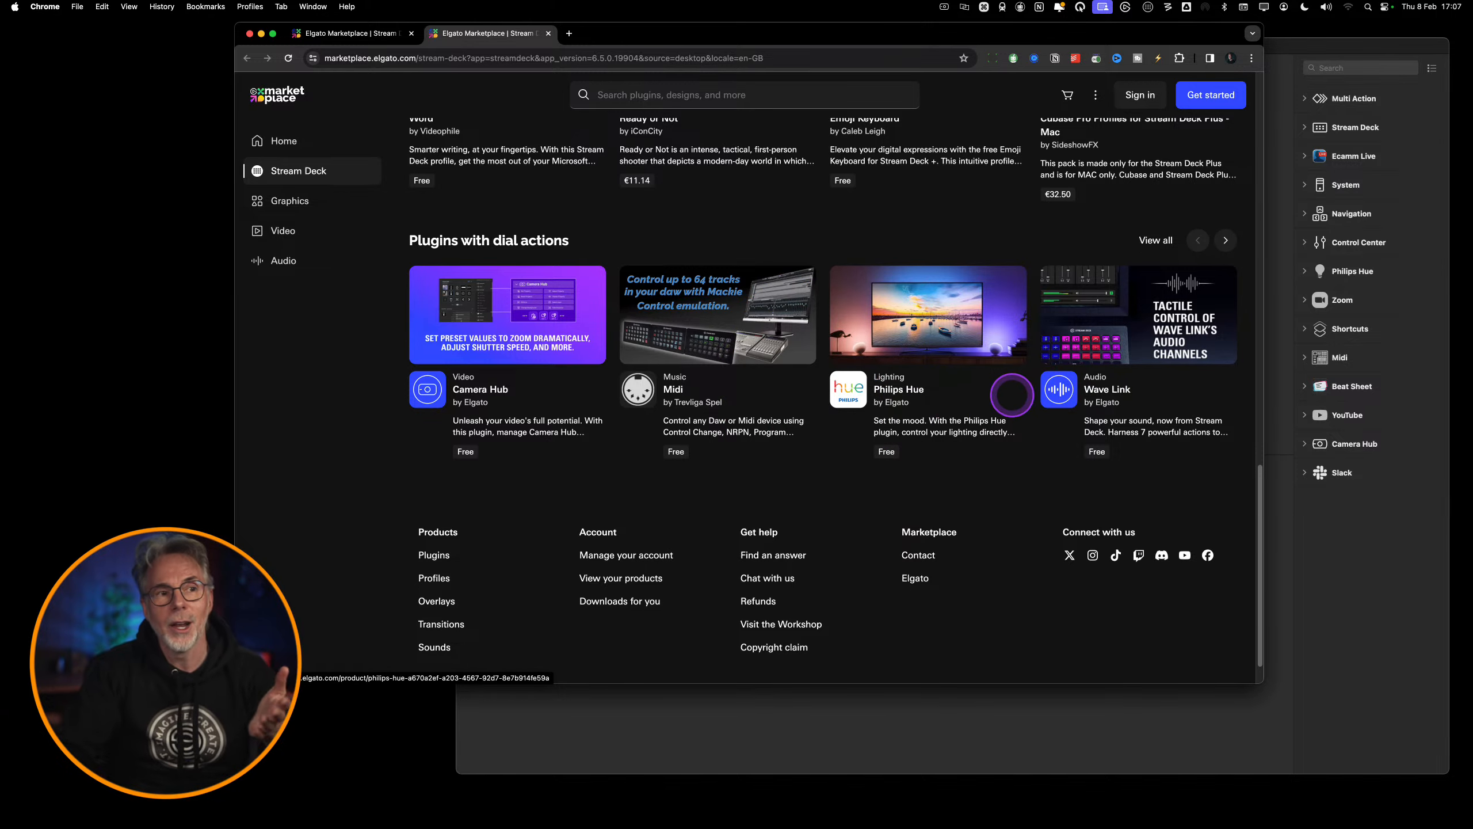
scroll(997, 399, "up", 10)
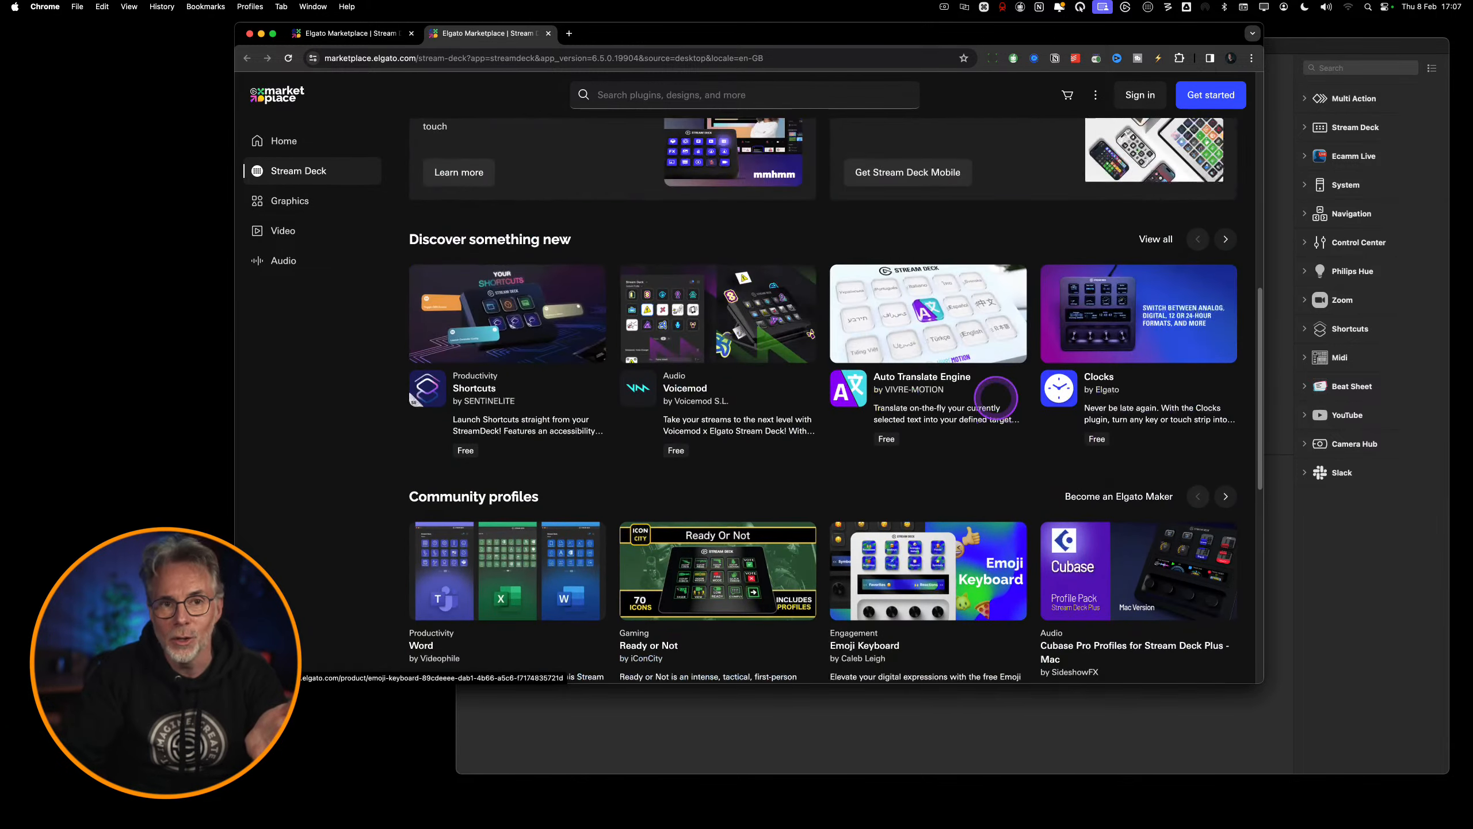
scroll(928, 568, "up", 12)
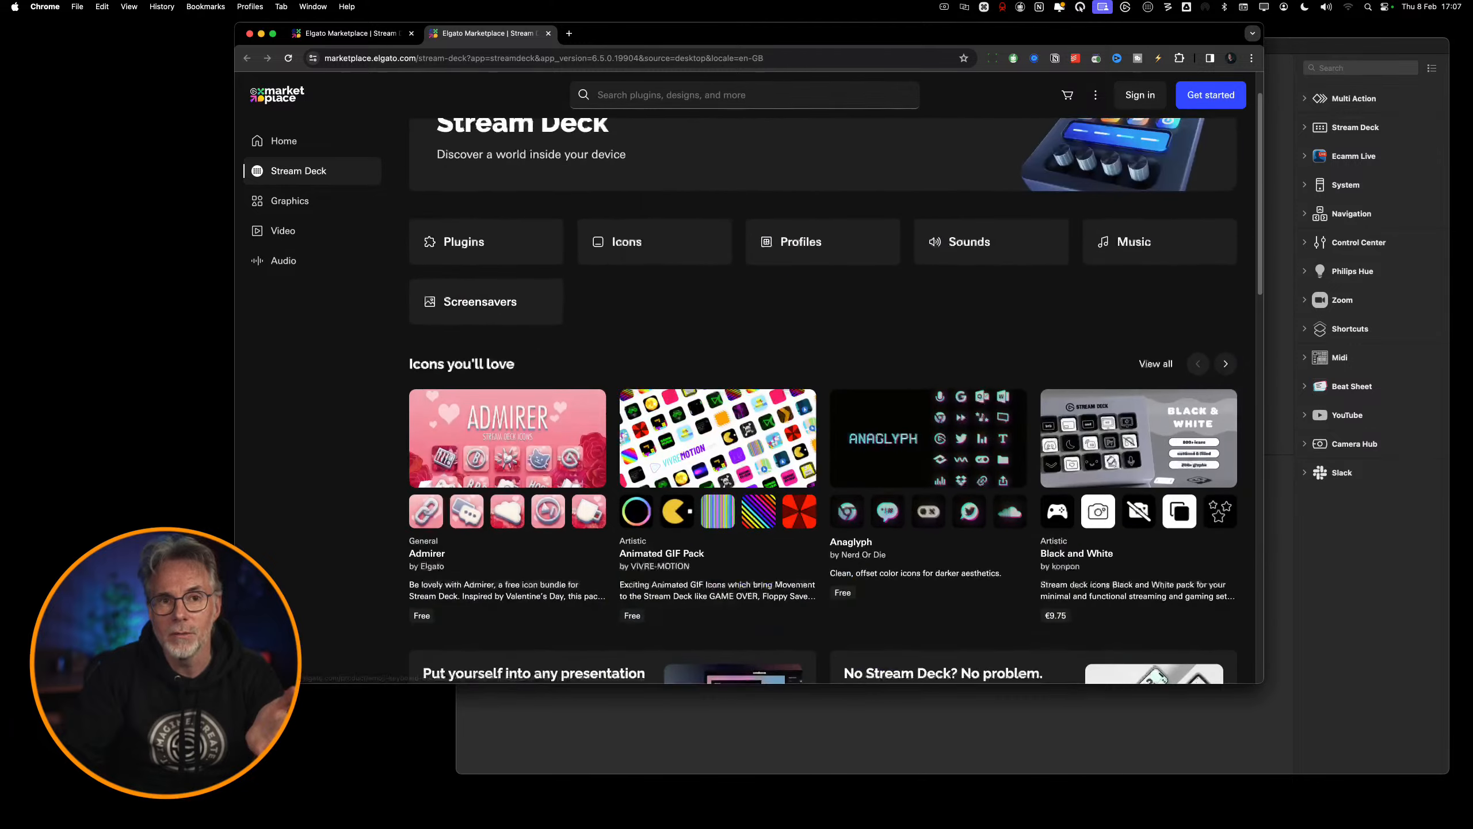
scroll(1063, 382, "down", 1)
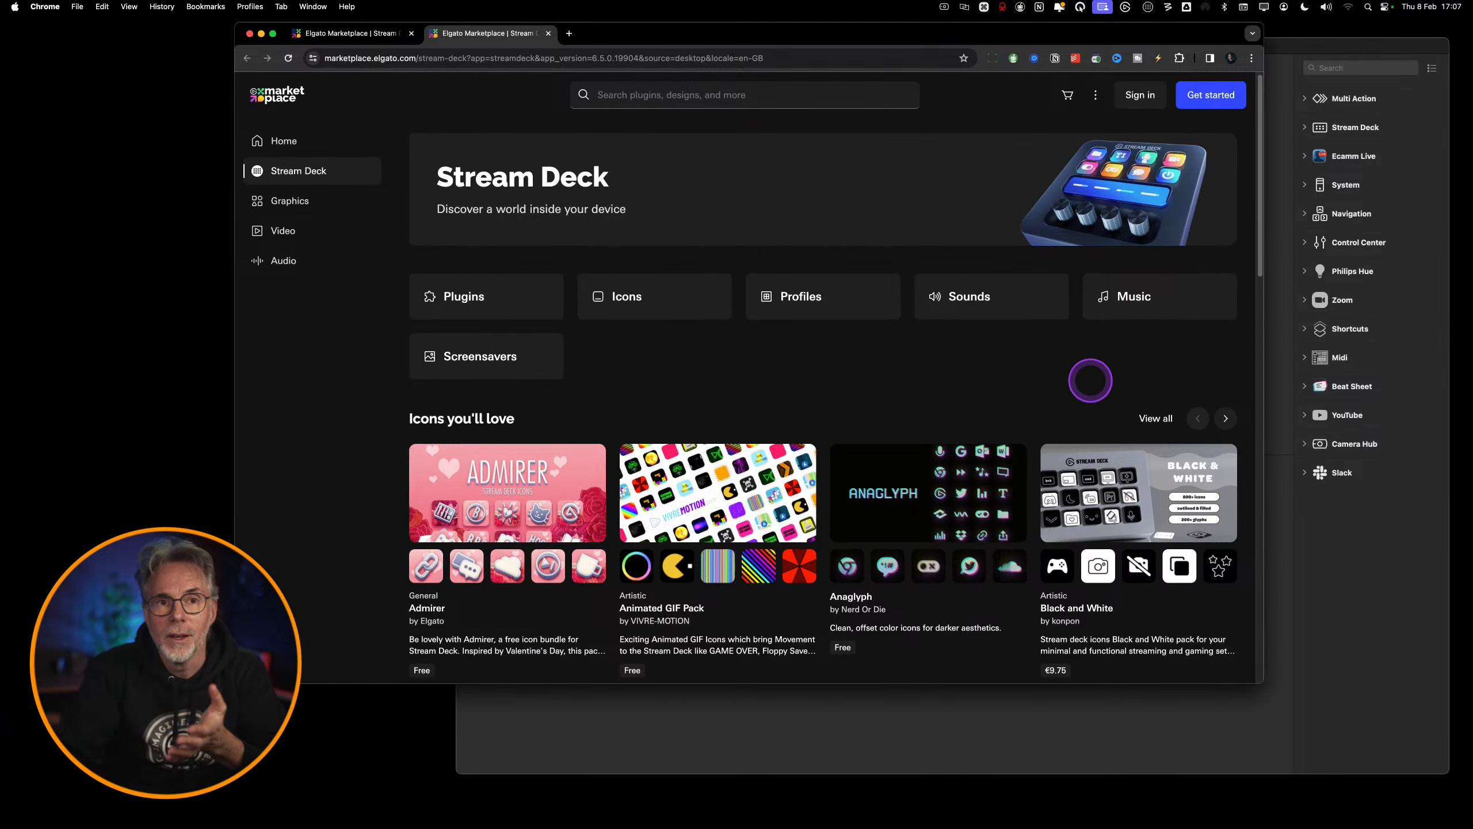
scroll(1117, 379, "up", 1)
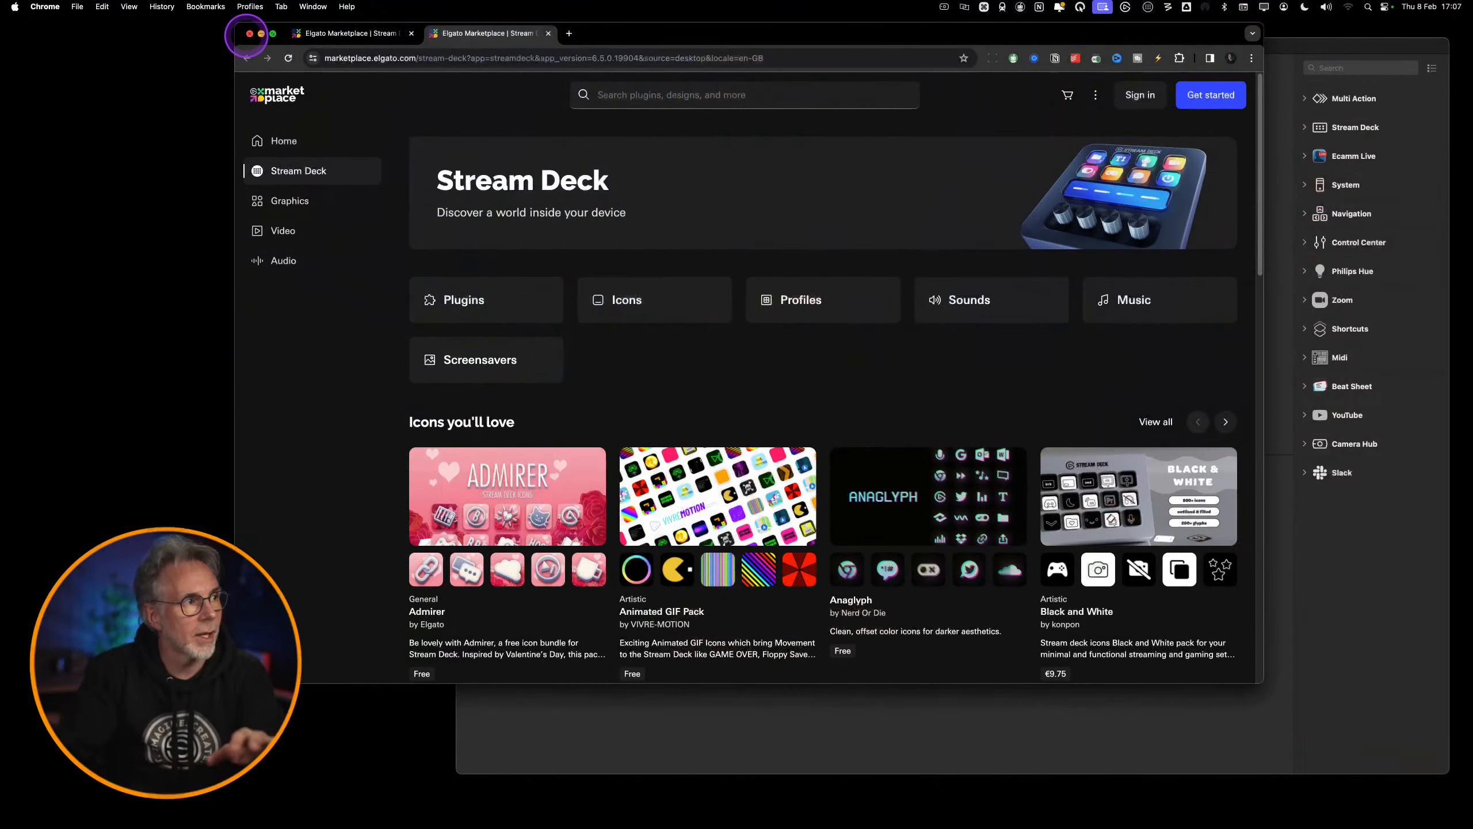
left_click(249, 33)
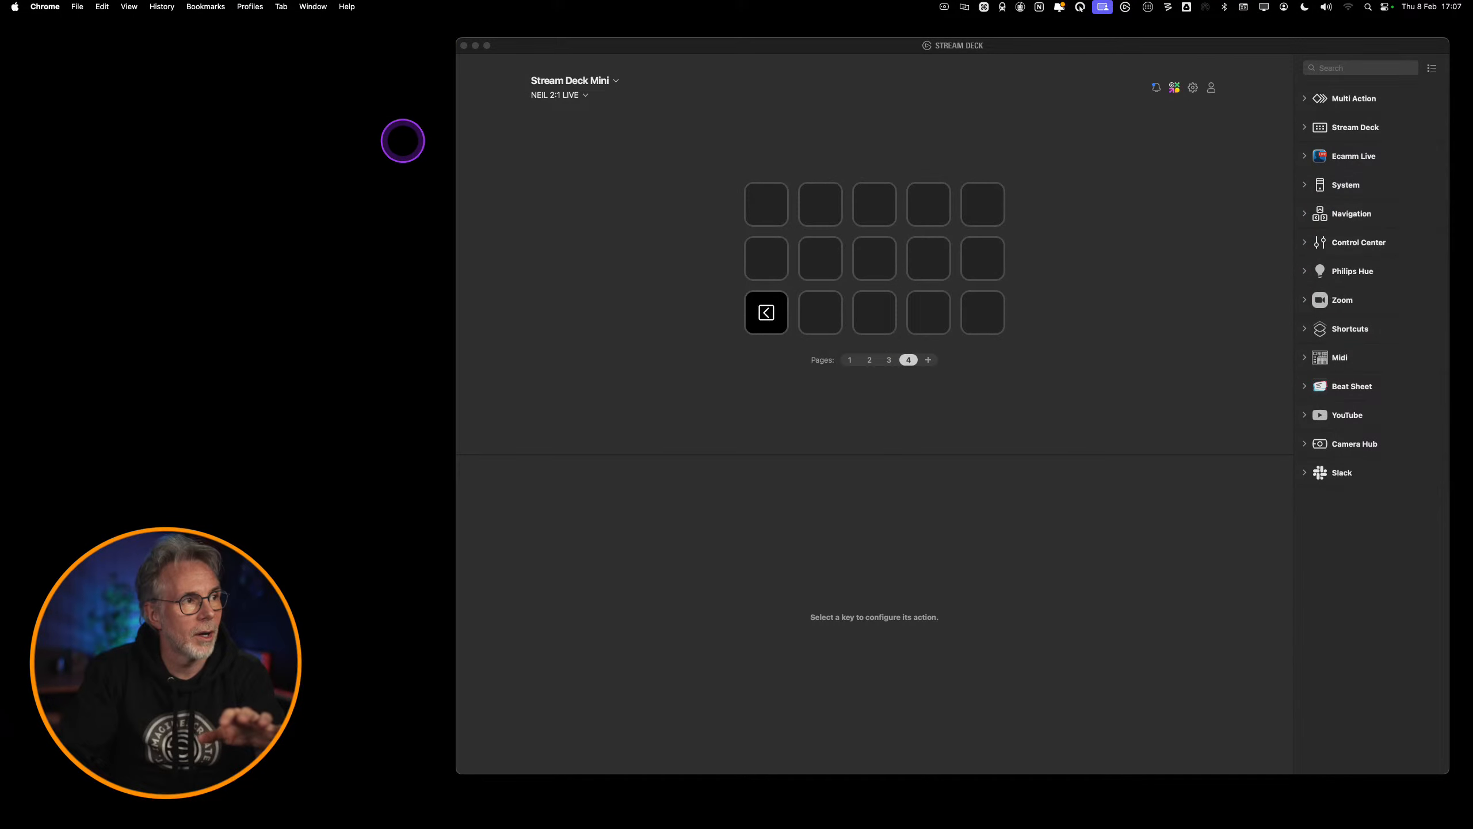
- Assign the Ecamm Live Next Scene action to the second key of the first row on page 4 of the Stream Deck profile
left_click(1030, 416)
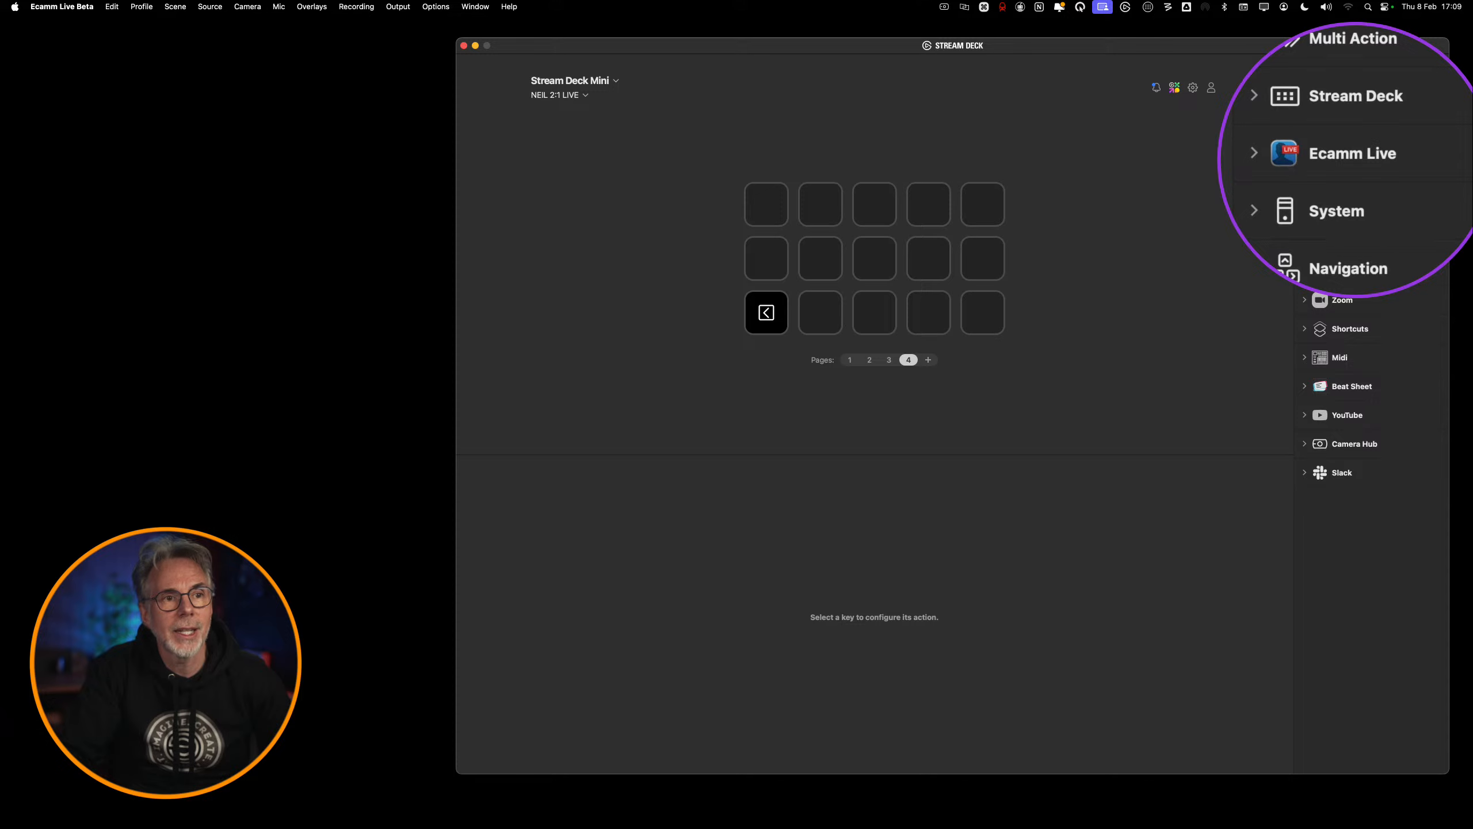
left_click(1305, 156)
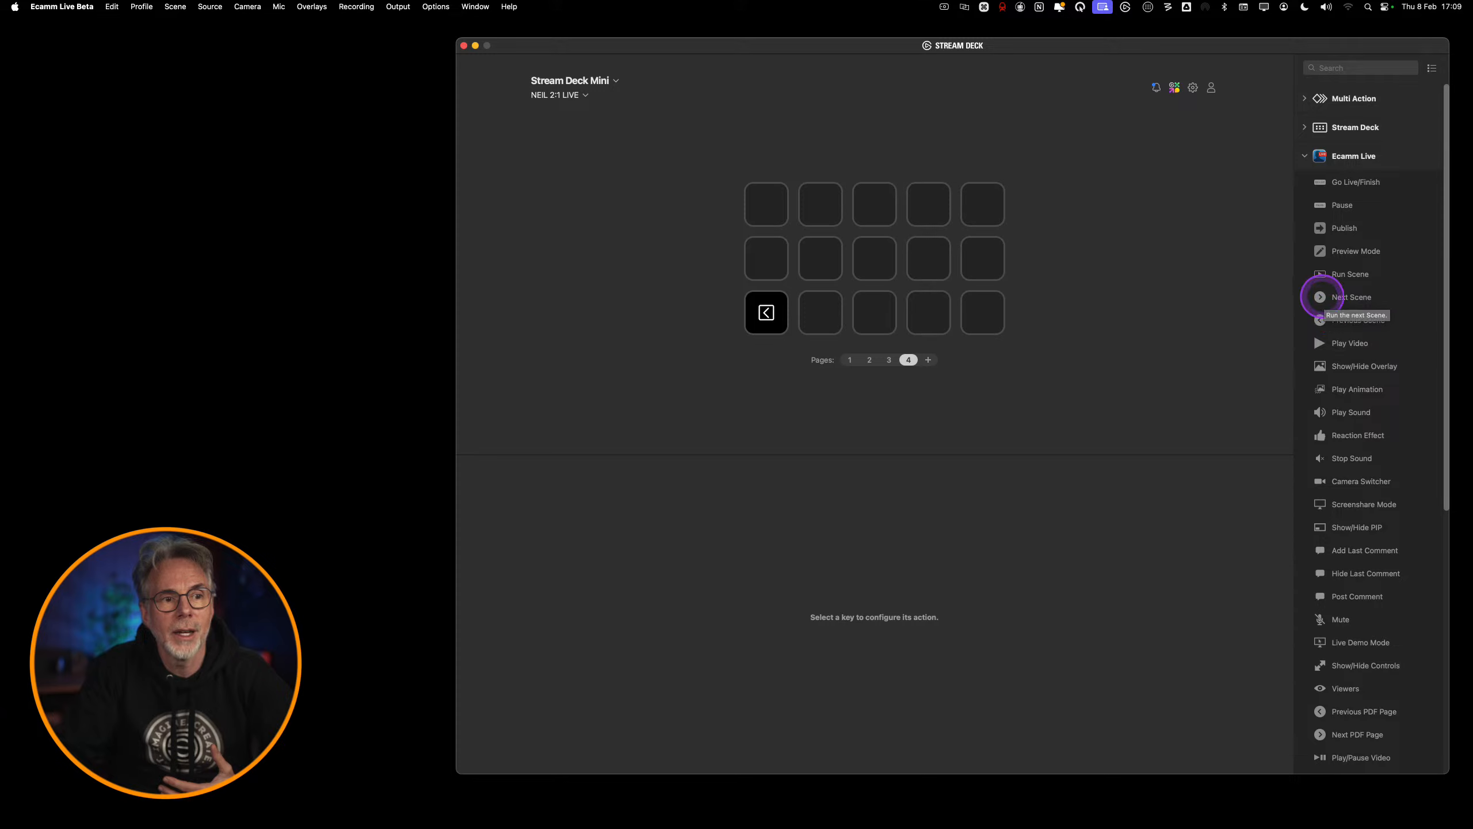
left_click_drag(1320, 297, 825, 210)
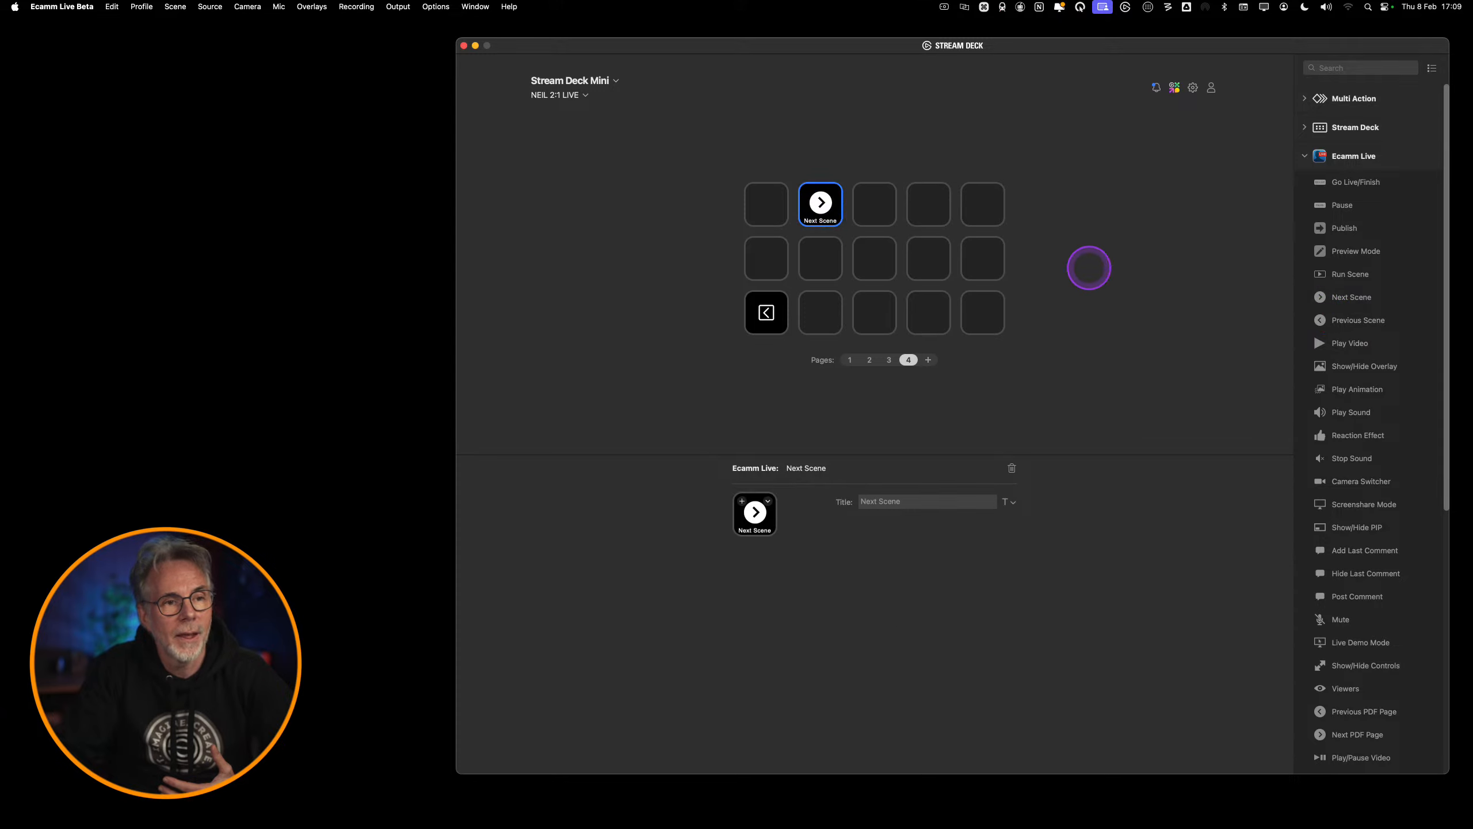
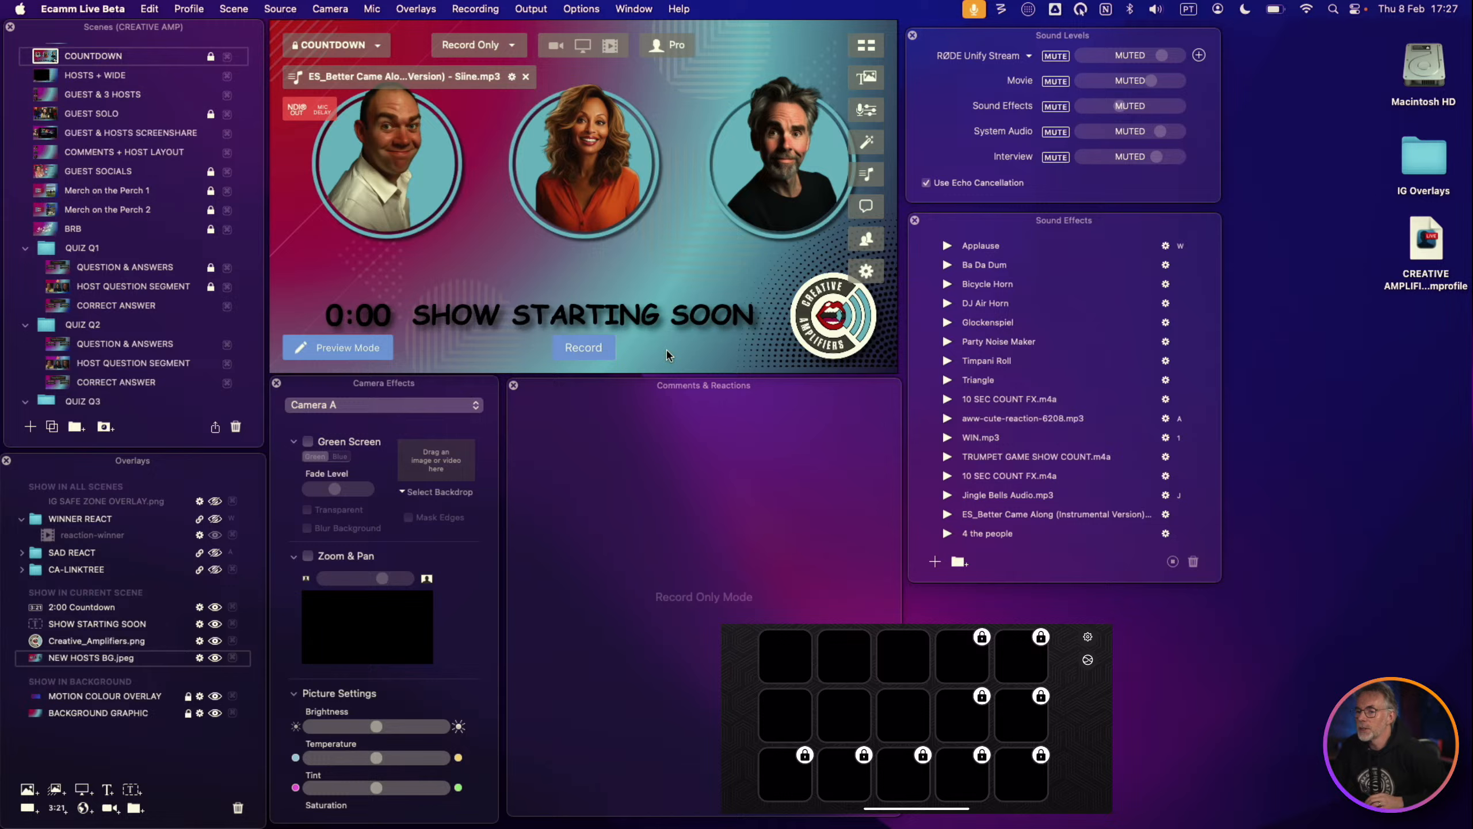
- Shift the Sound Levels and Sound Effects panels slightly upward in Ecamm Live to tidy the layout
mouse_move(675, 297)
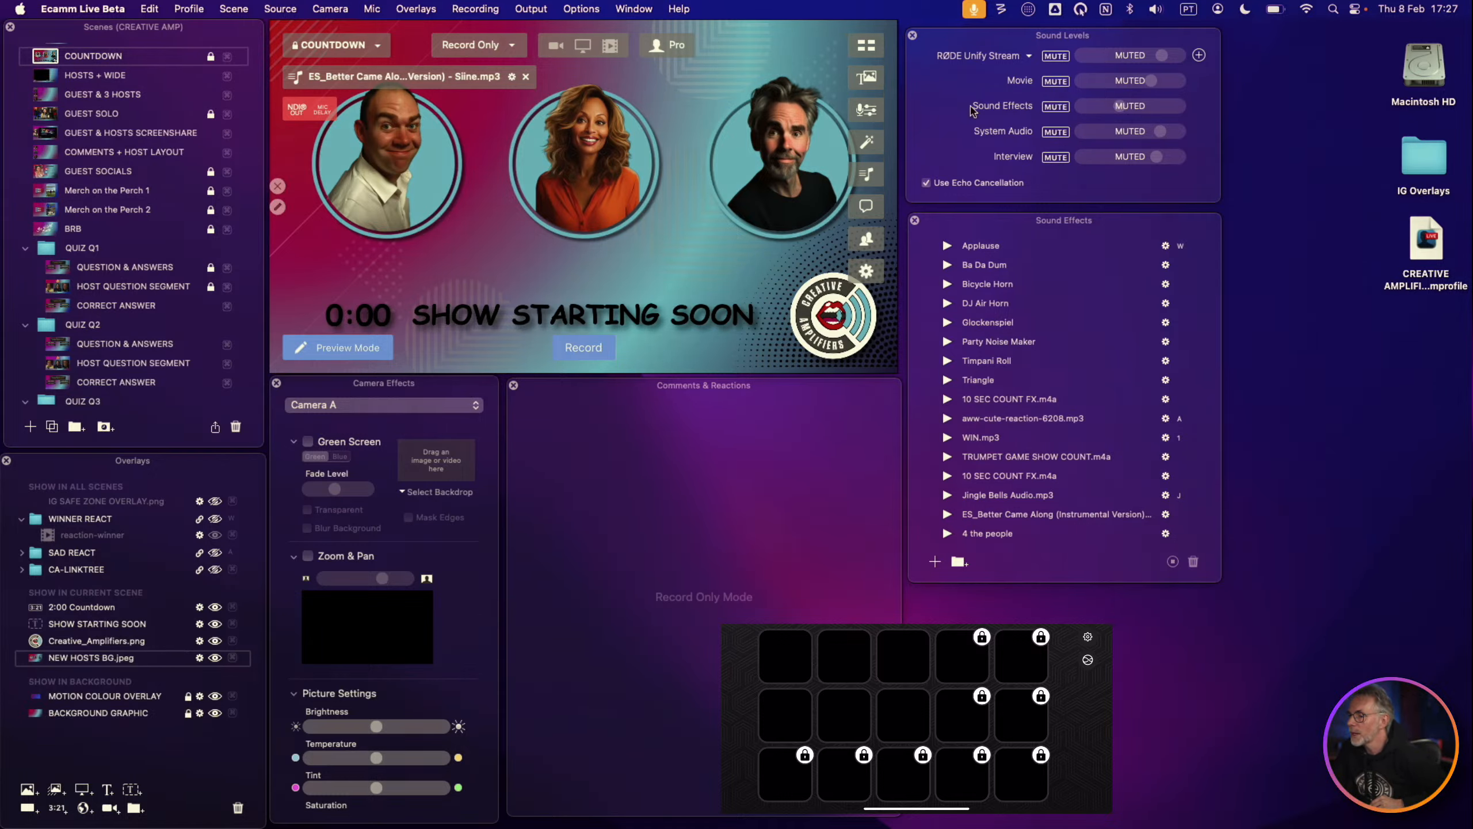
left_click_drag(1184, 42, 1185, 37)
left_click_drag(1125, 226, 1128, 219)
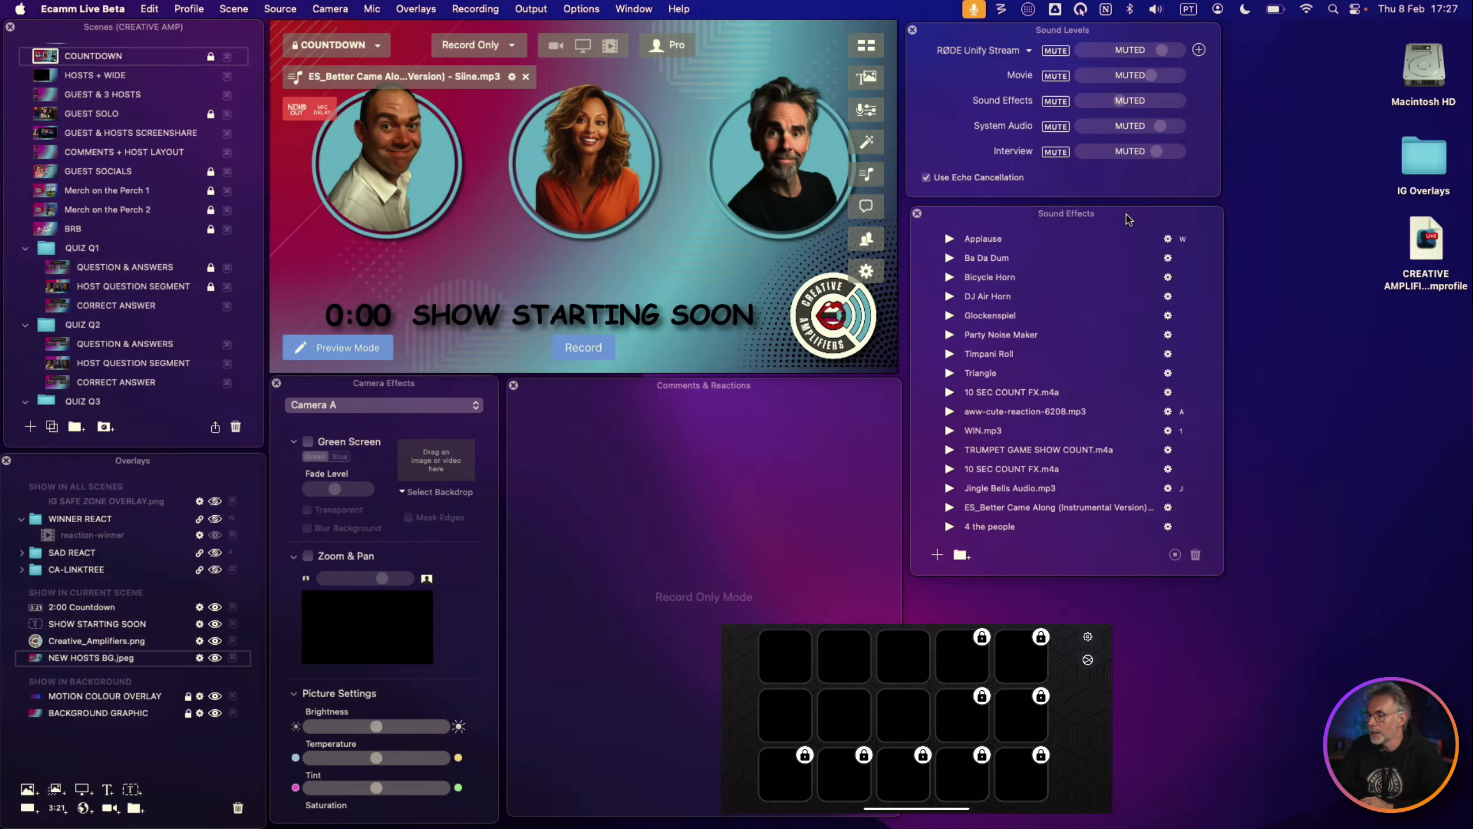
- Save a Moom window layout snapshot titled "ECAMM CA" with obstructed windows not ignored
left_click(1005, 13)
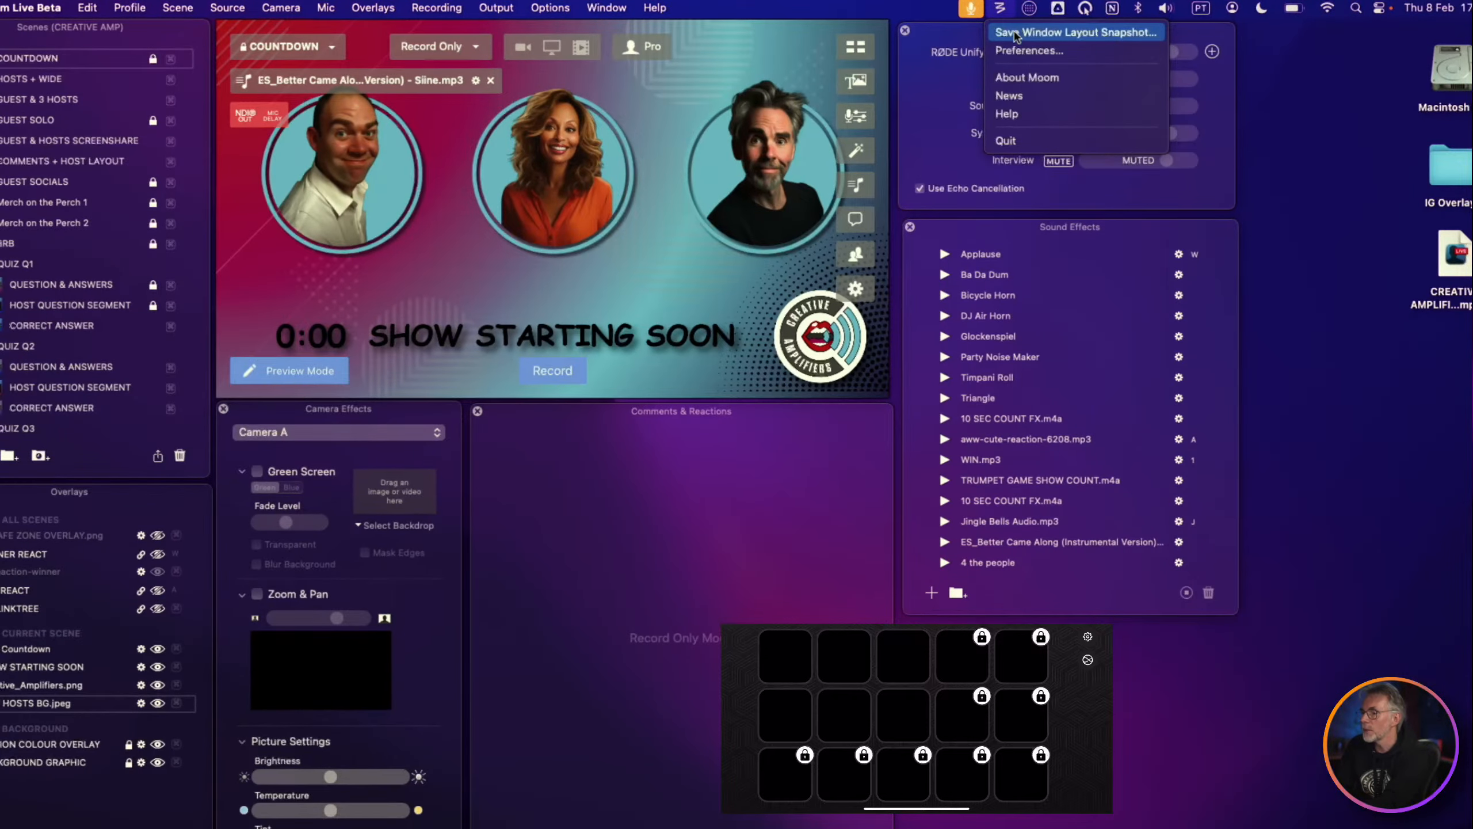
left_click(1014, 33)
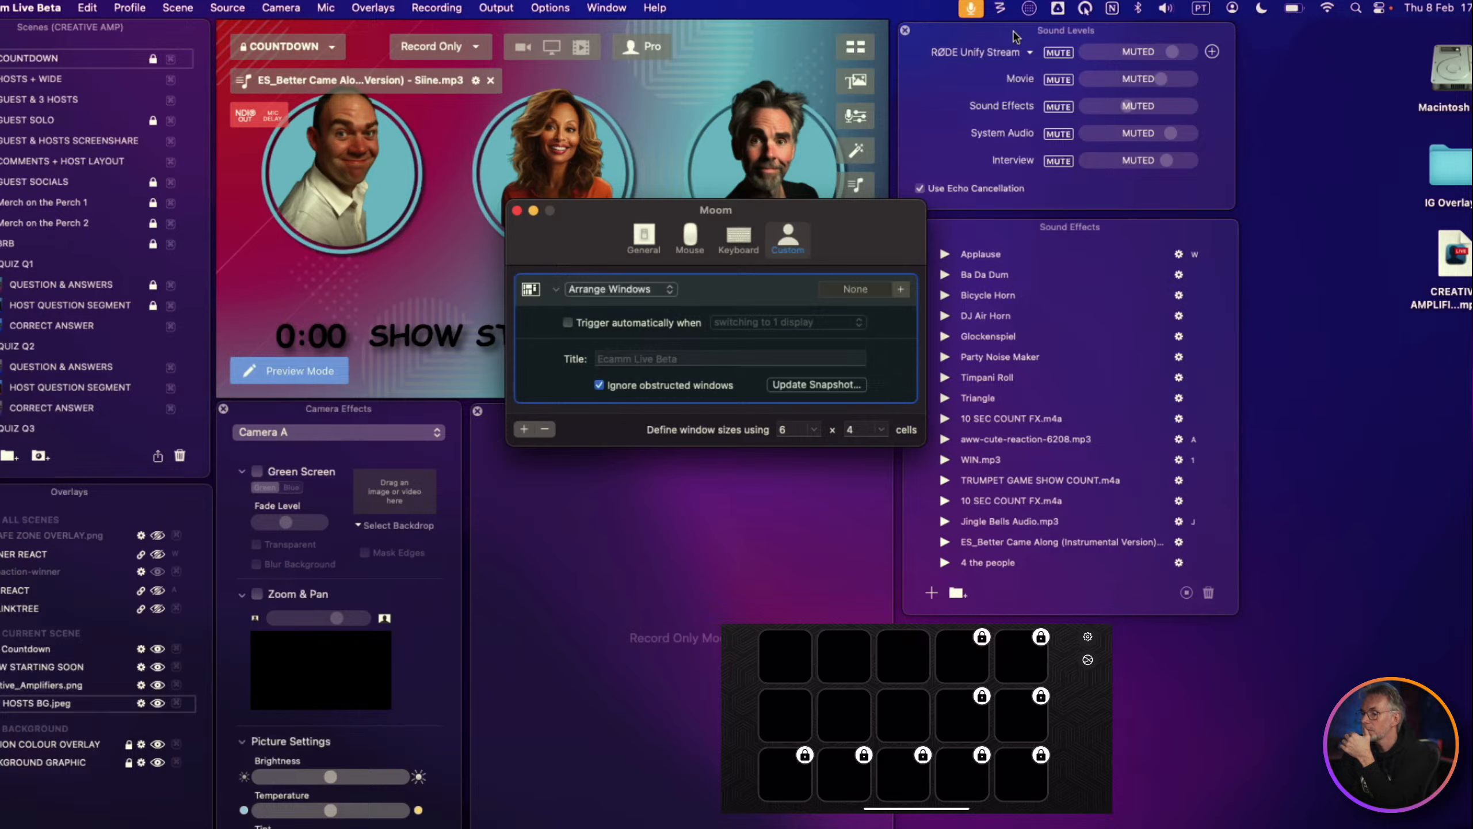
left_click(702, 359)
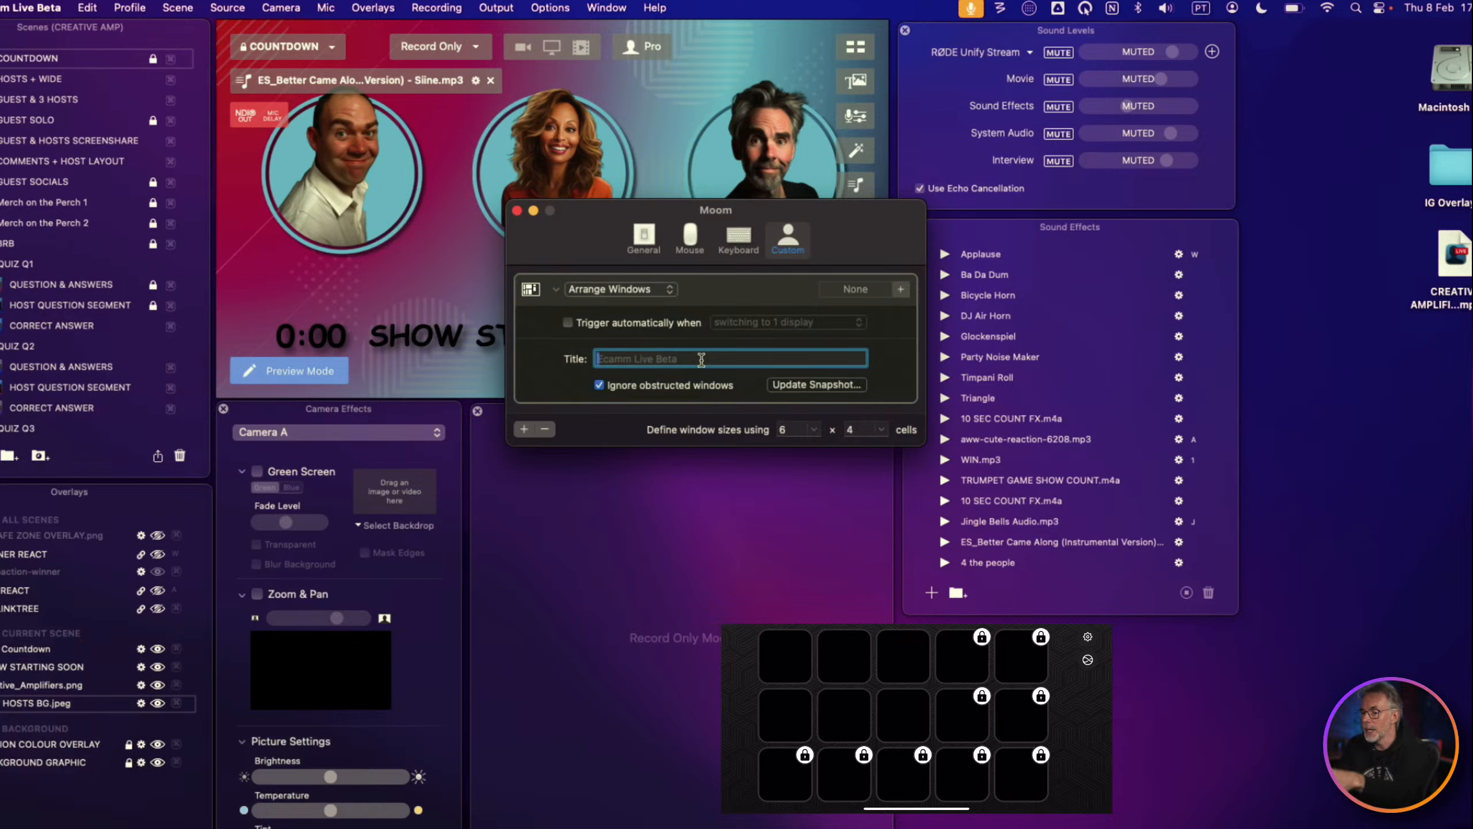
type("ECAMM ")
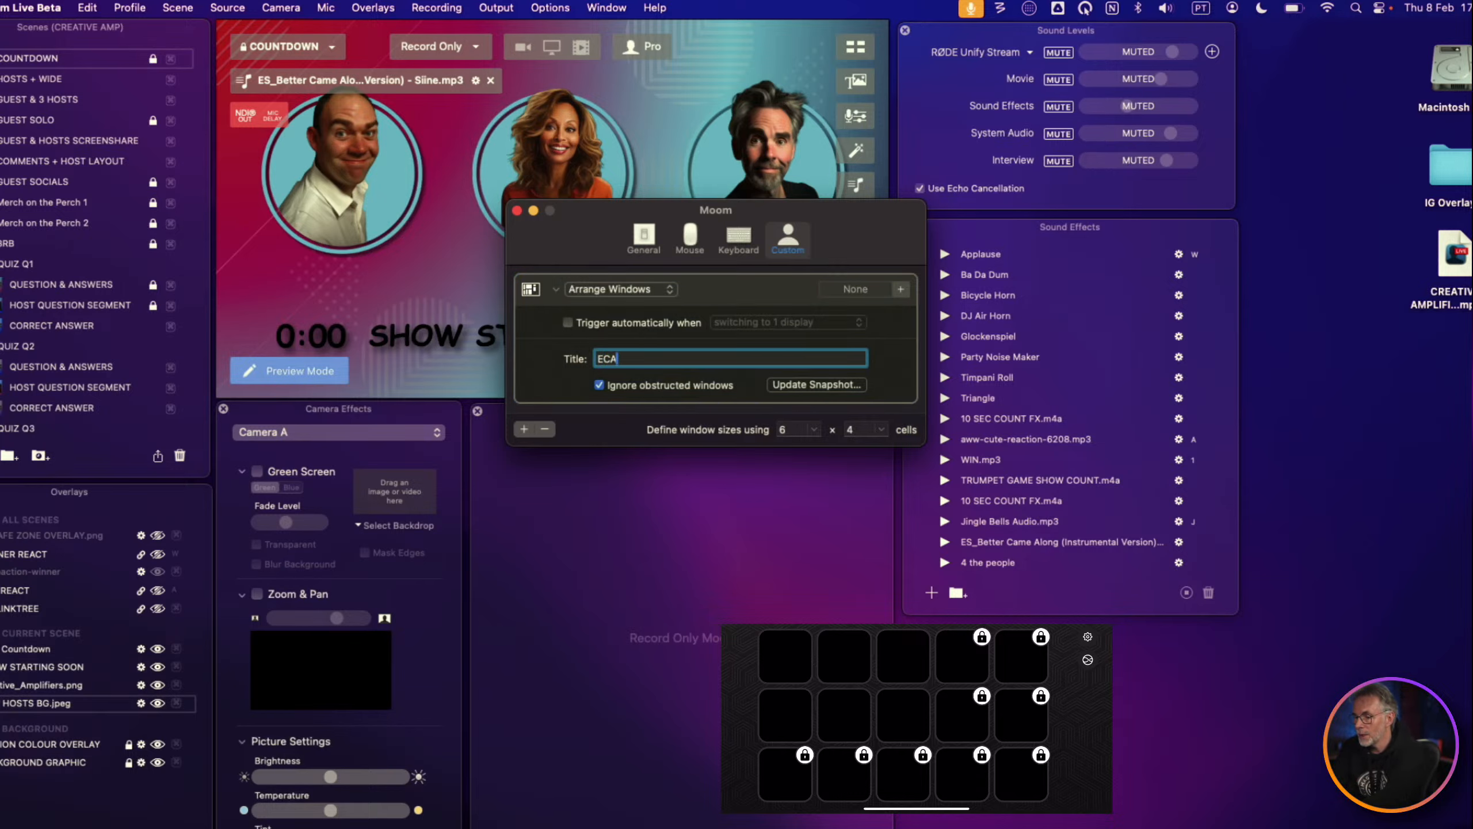
type("CA")
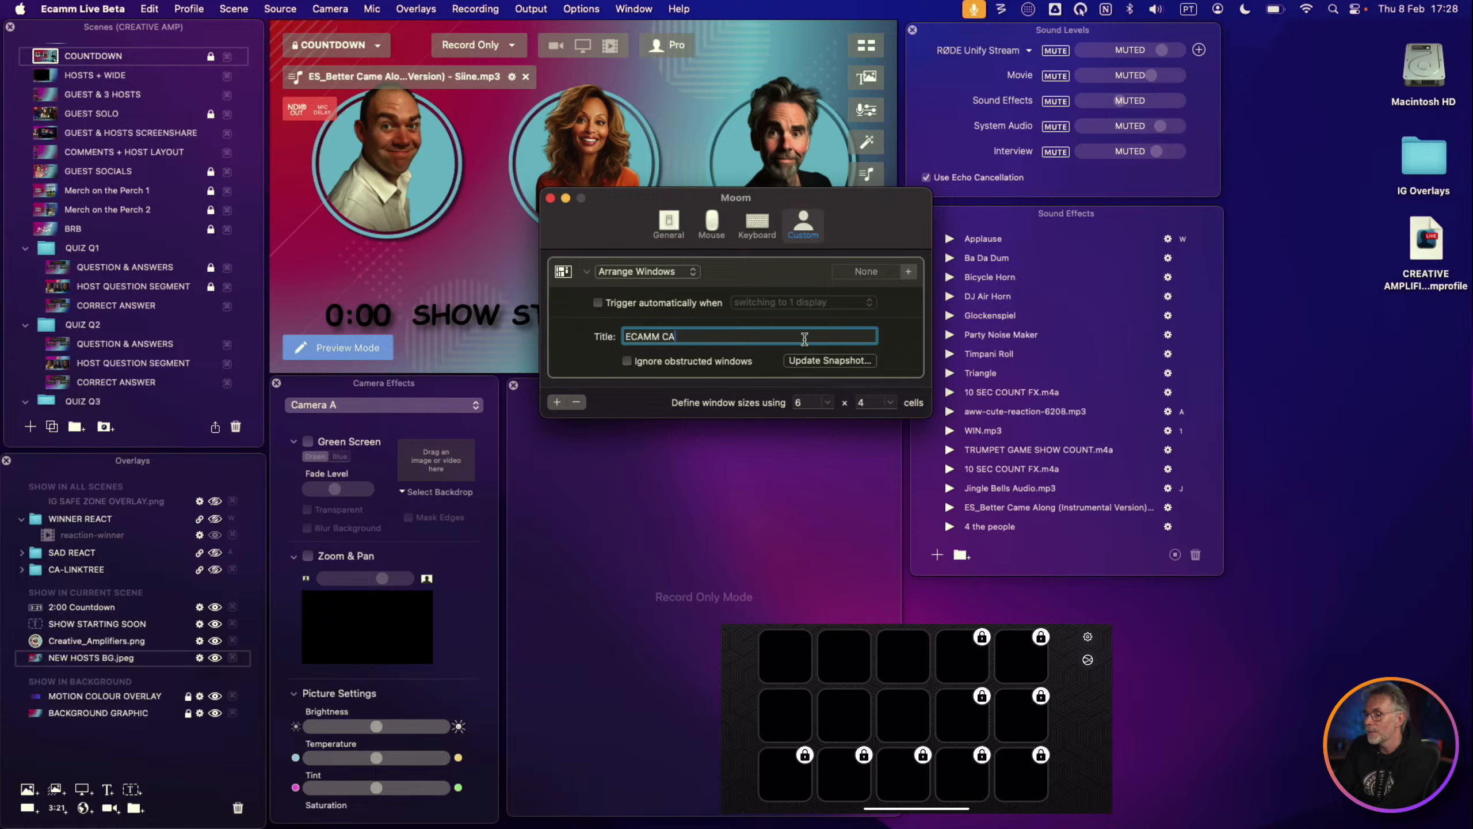
- Update the ECAMM CA snapshot by replacing its saved information with the current window layout, and close the Moom preferences
left_click(848, 362)
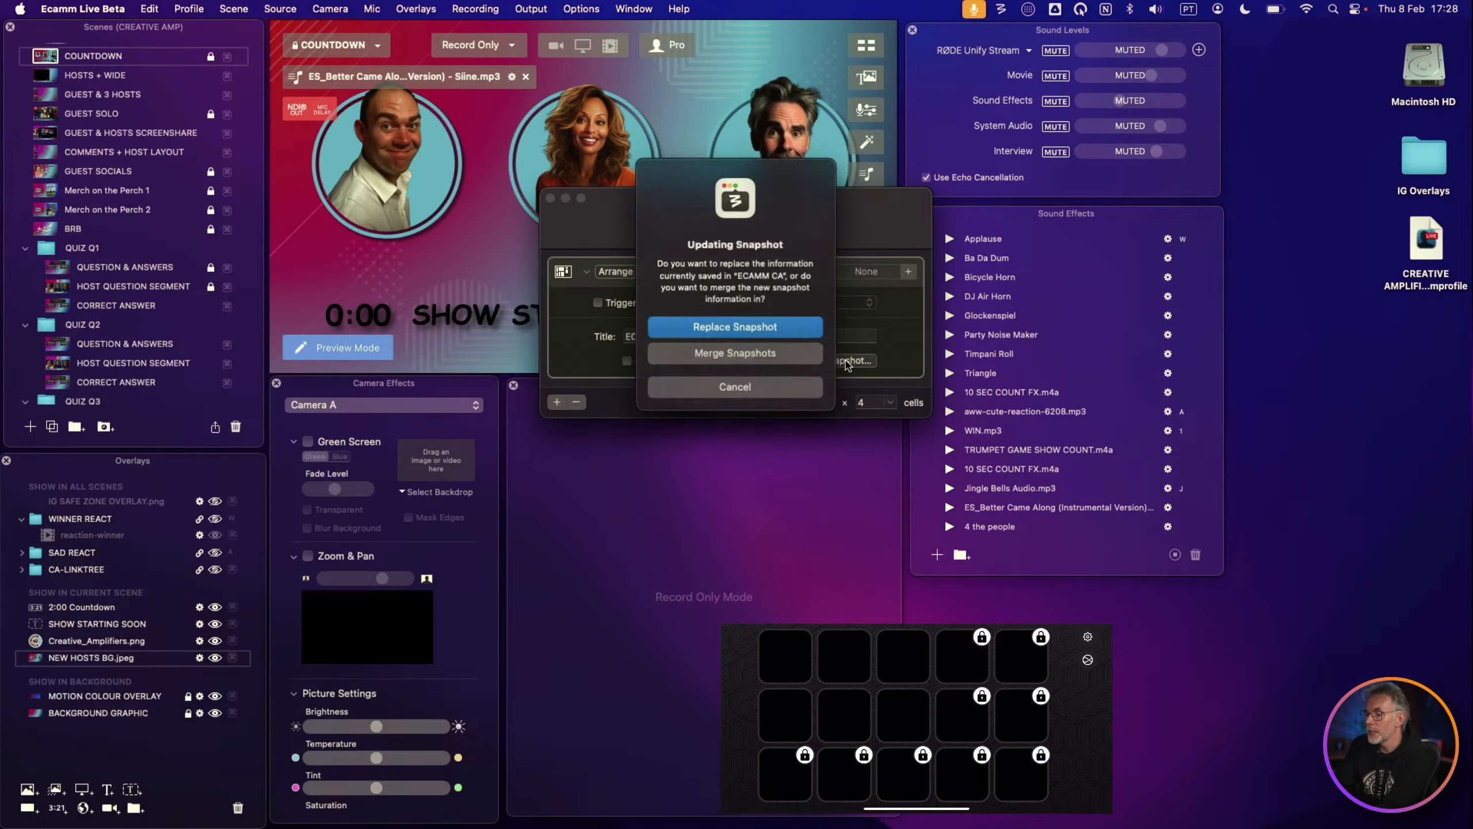
left_click(763, 330)
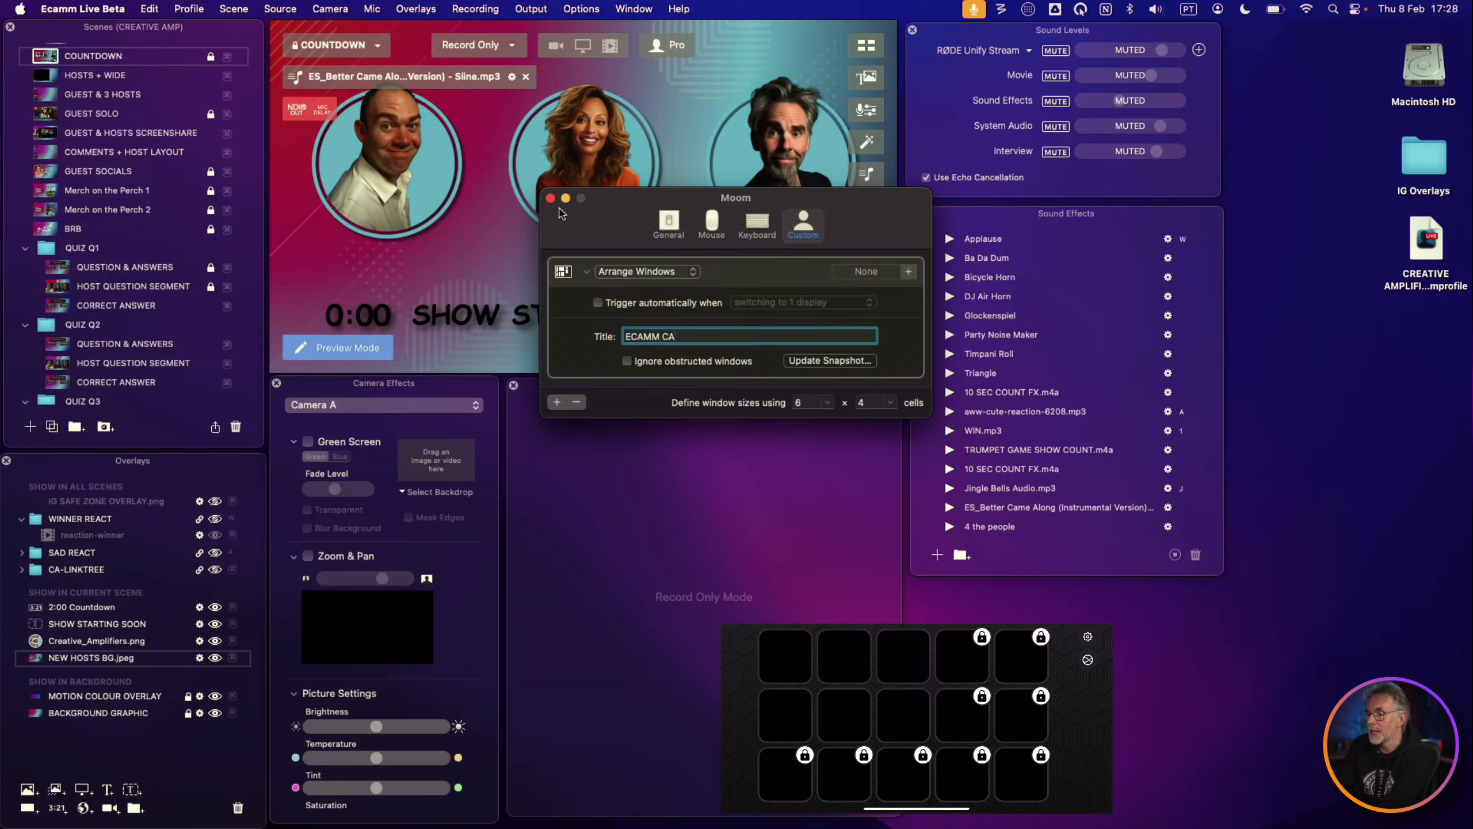
left_click(550, 198)
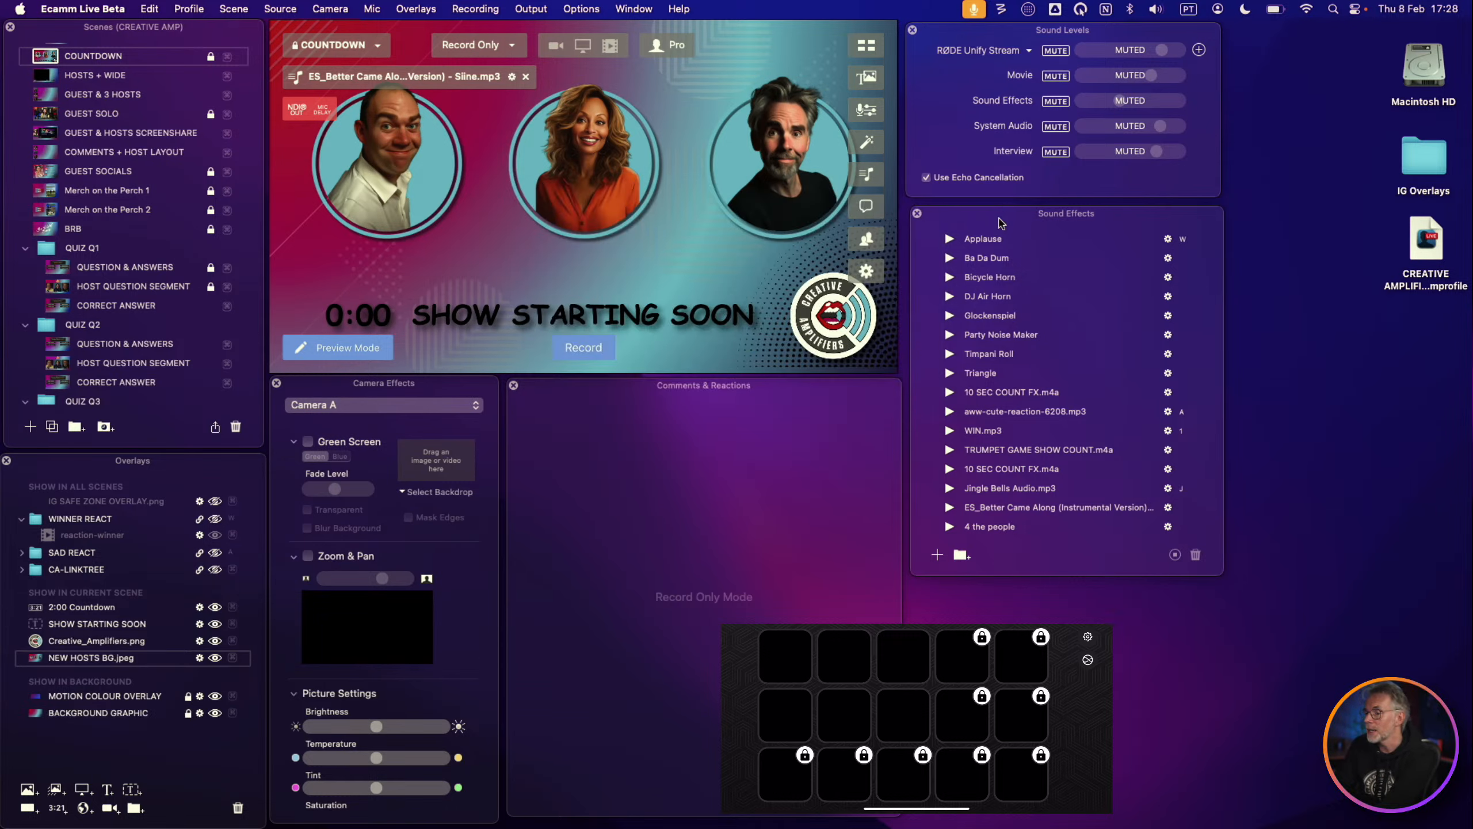
- Displace the Sound Effects, Comments & Reactions and Sound Levels panels, and restore their arrangement with the ECAMM CA snapshot
left_click_drag(1003, 218, 1184, 210)
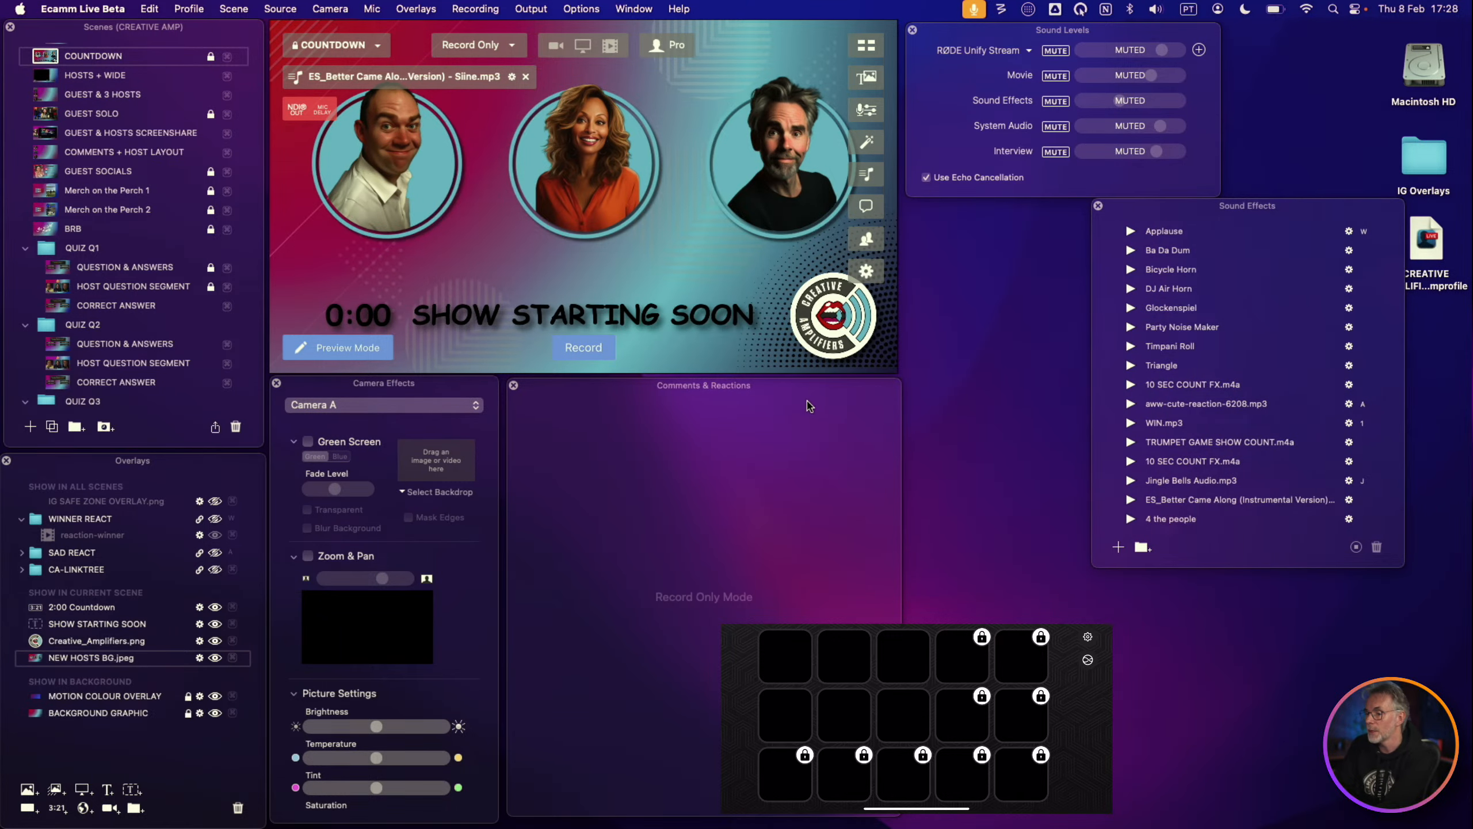
left_click_drag(809, 409, 915, 258)
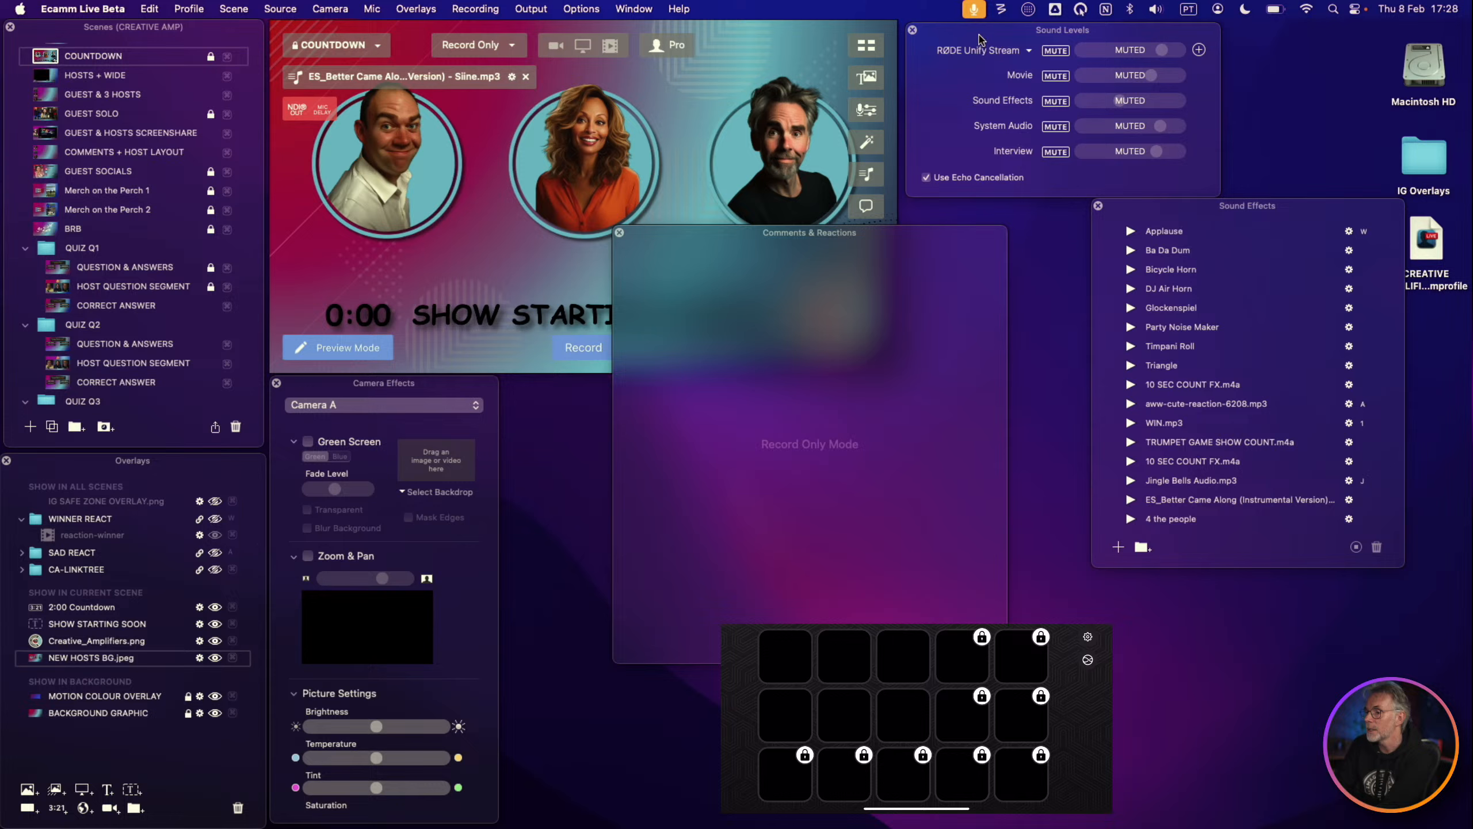
left_click_drag(980, 33, 1049, 89)
left_click(1003, 9)
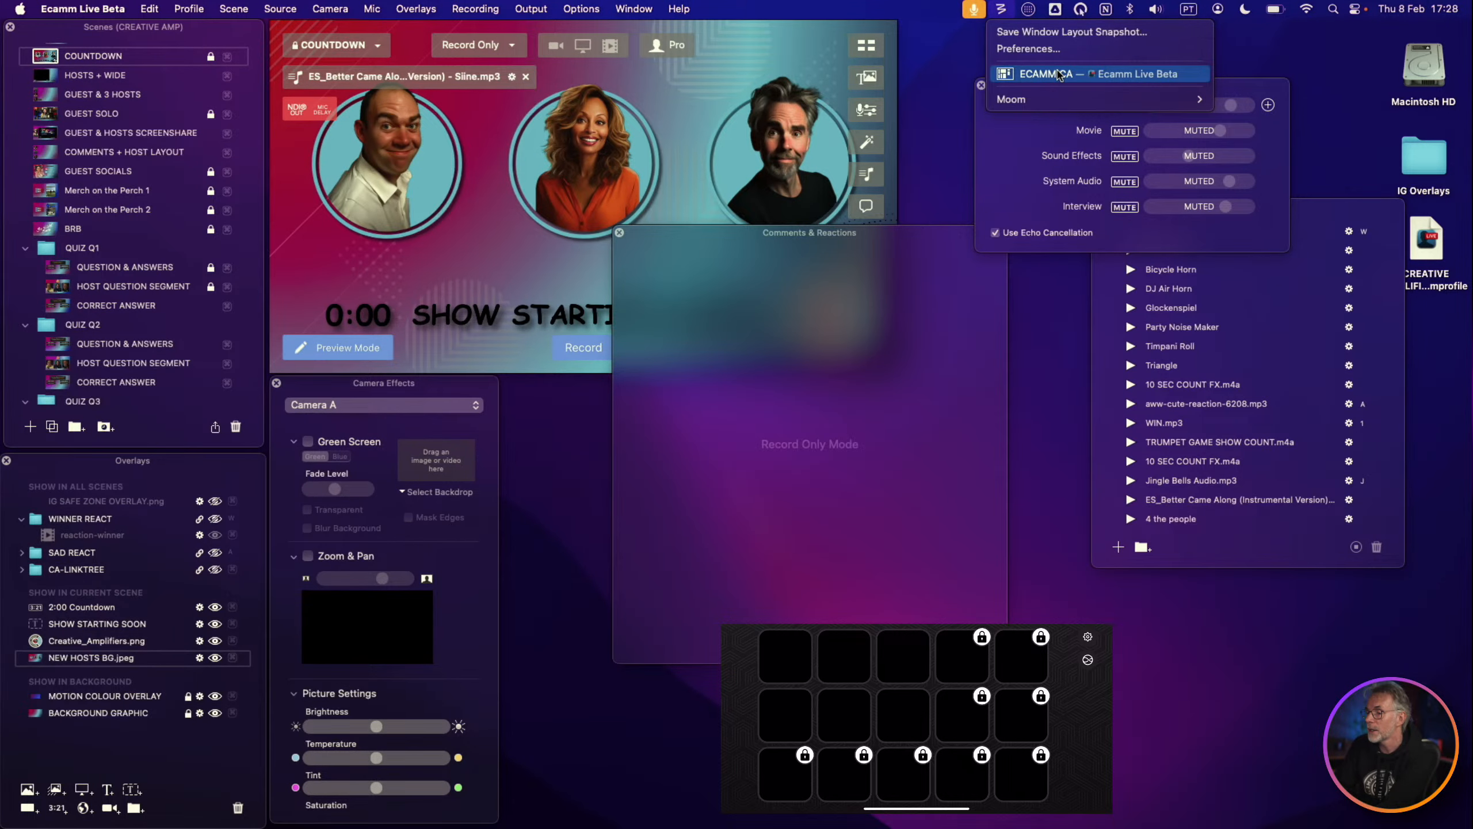
left_click(1058, 73)
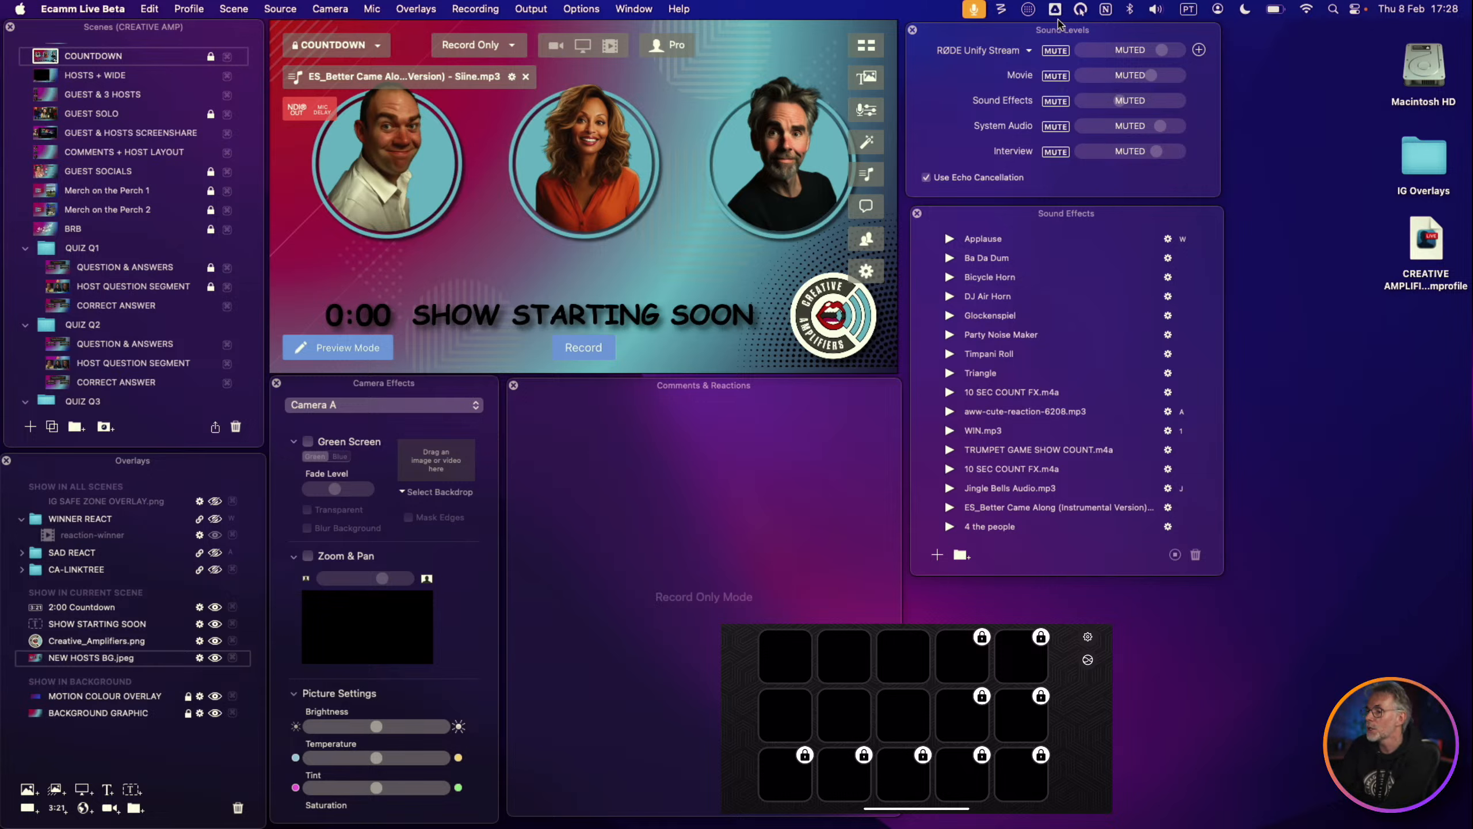
- Open the Moom preferences showing the custom ECAMM CA snapshot settings
left_click(1005, 10)
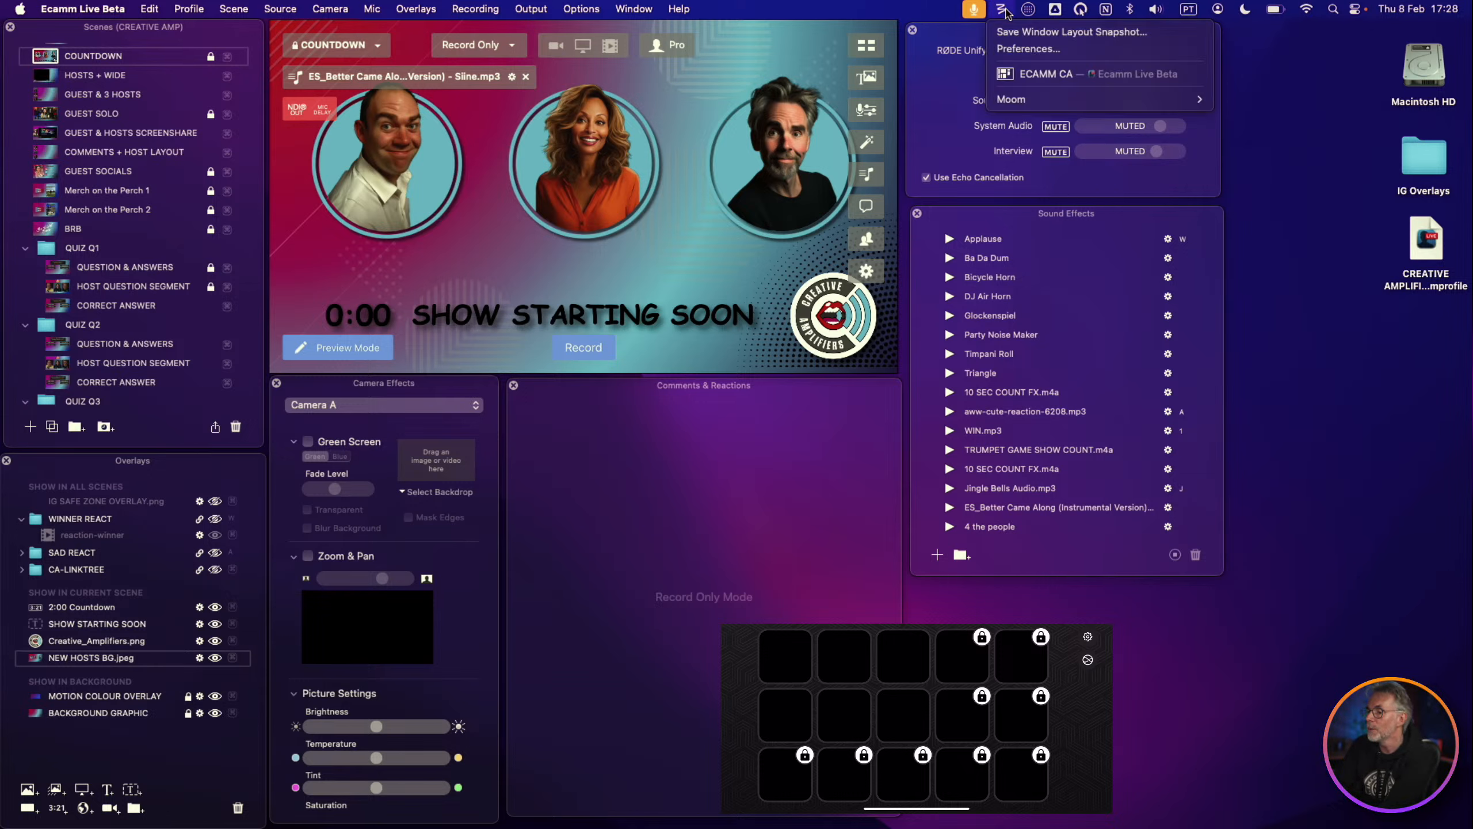
left_click(1032, 49)
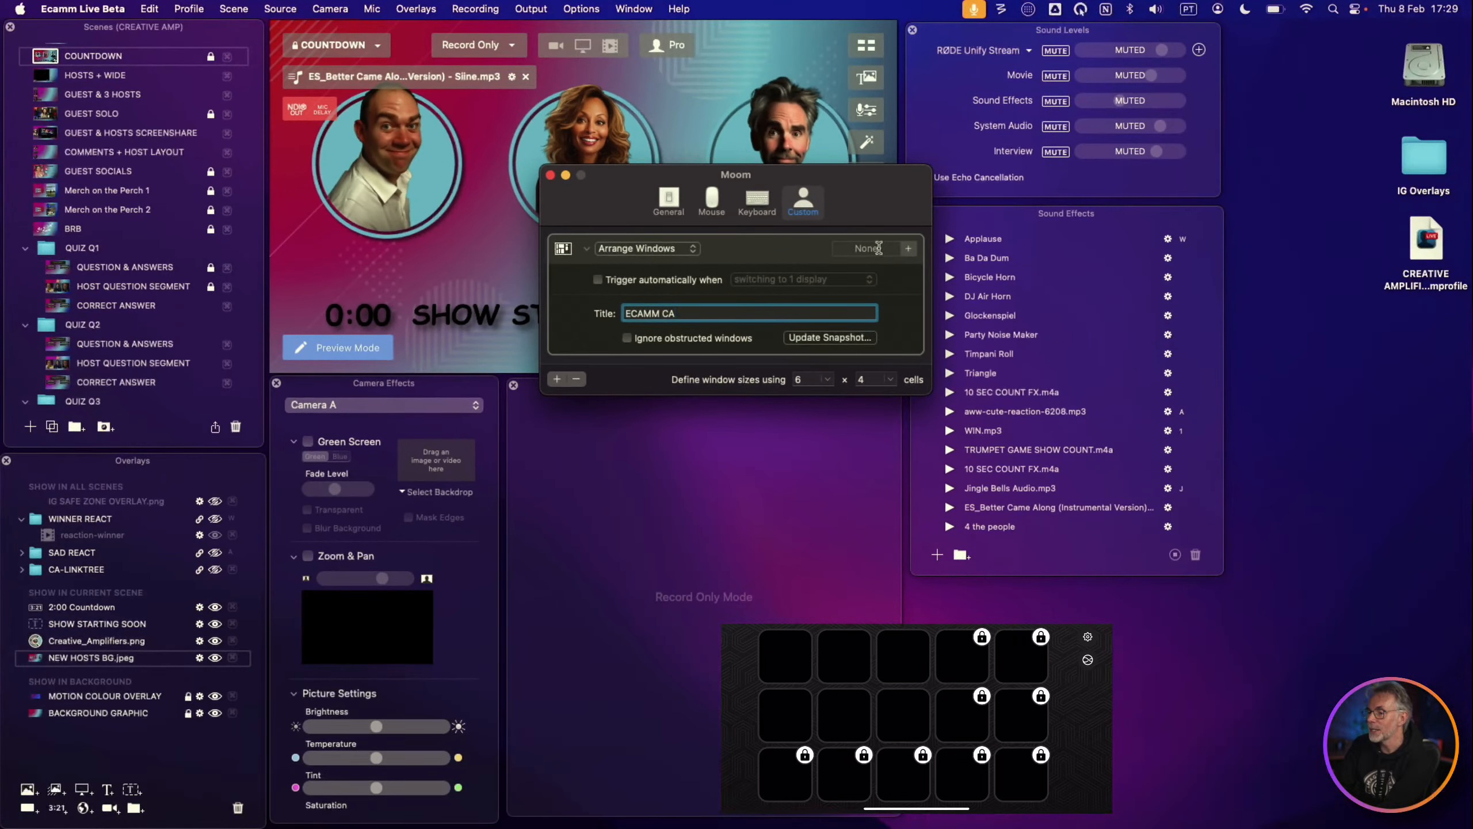
left_click(878, 248)
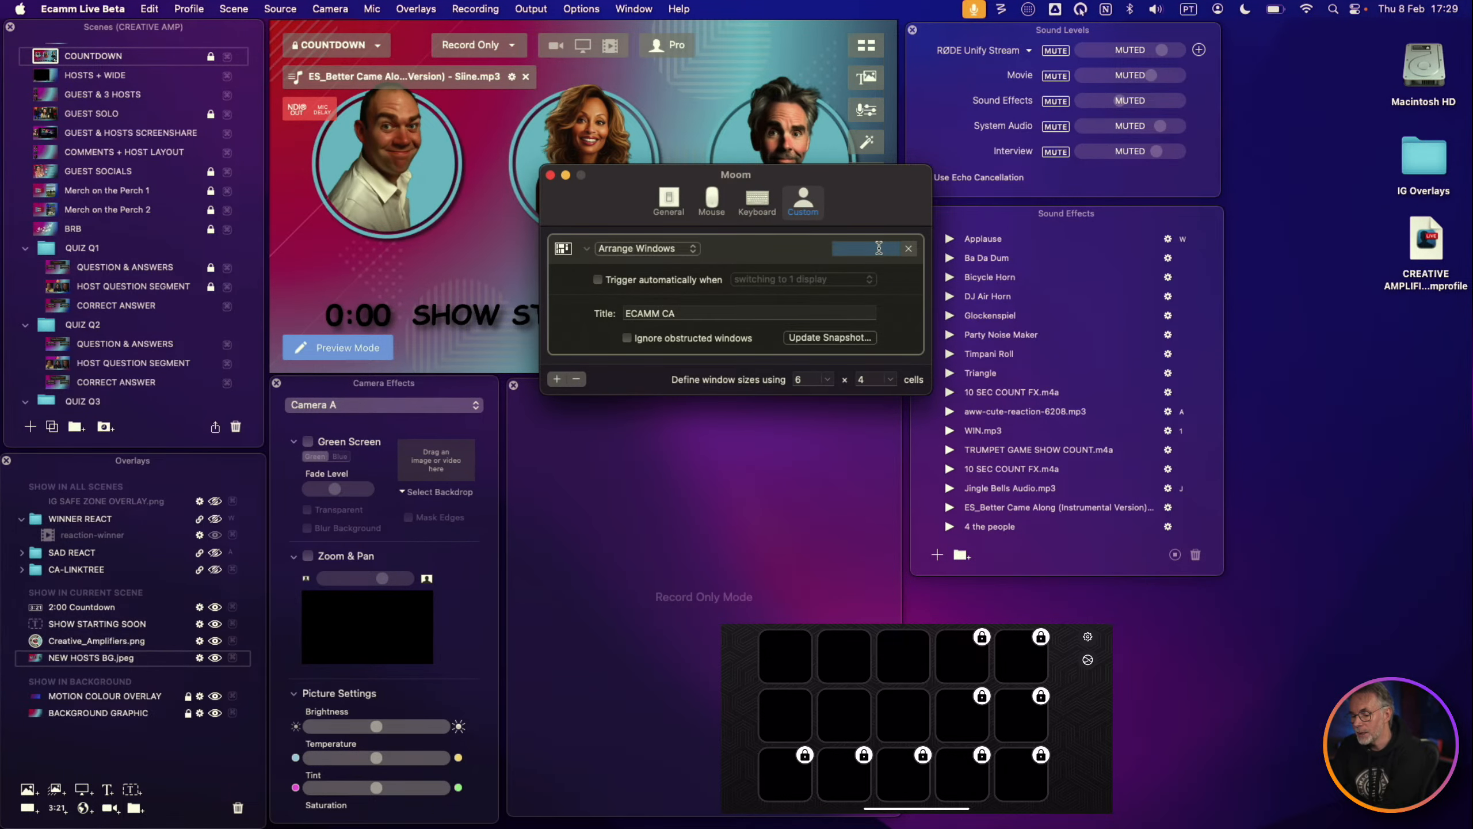
key("super+z")
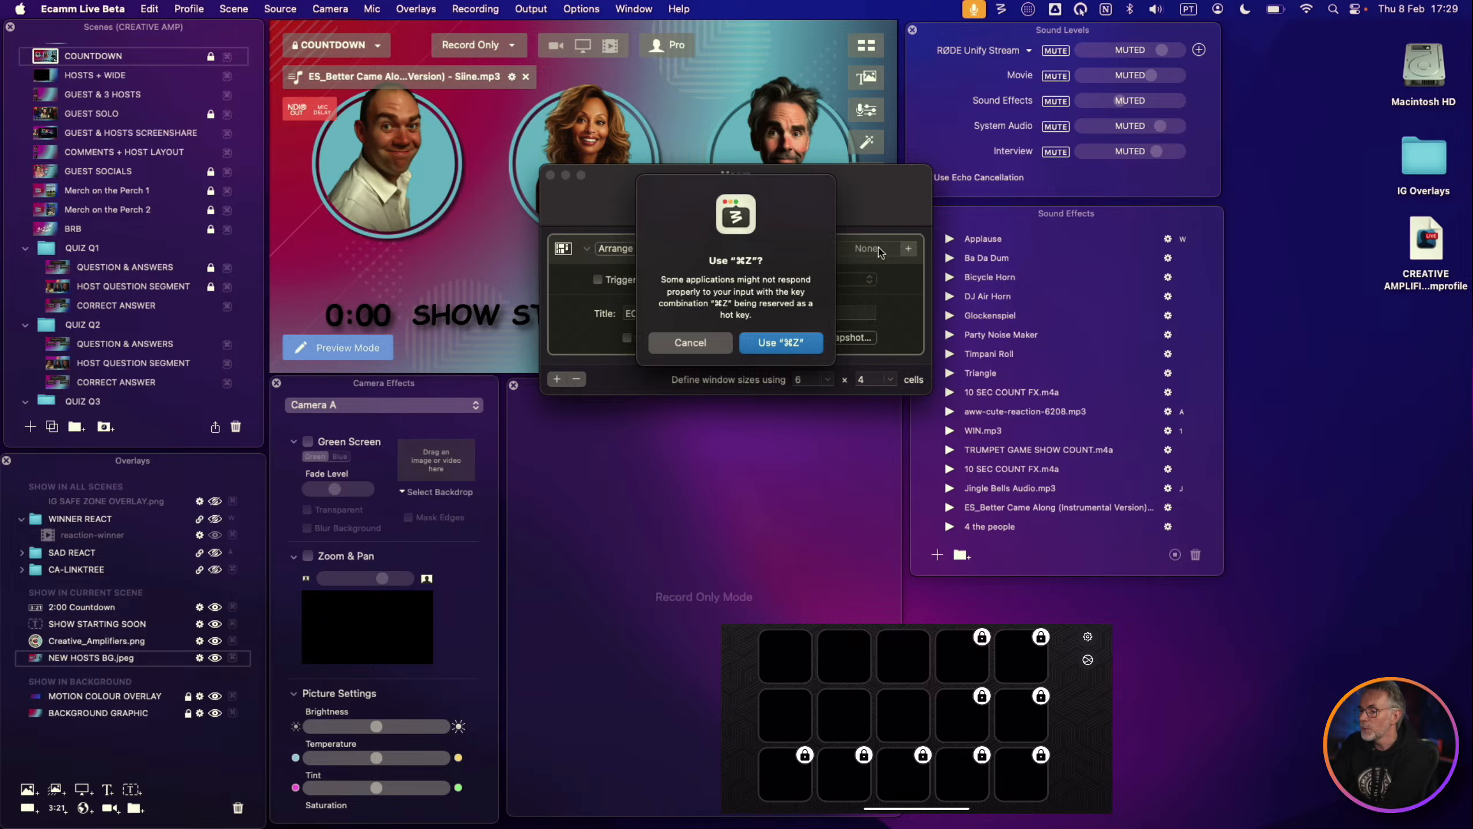
left_click(690, 342)
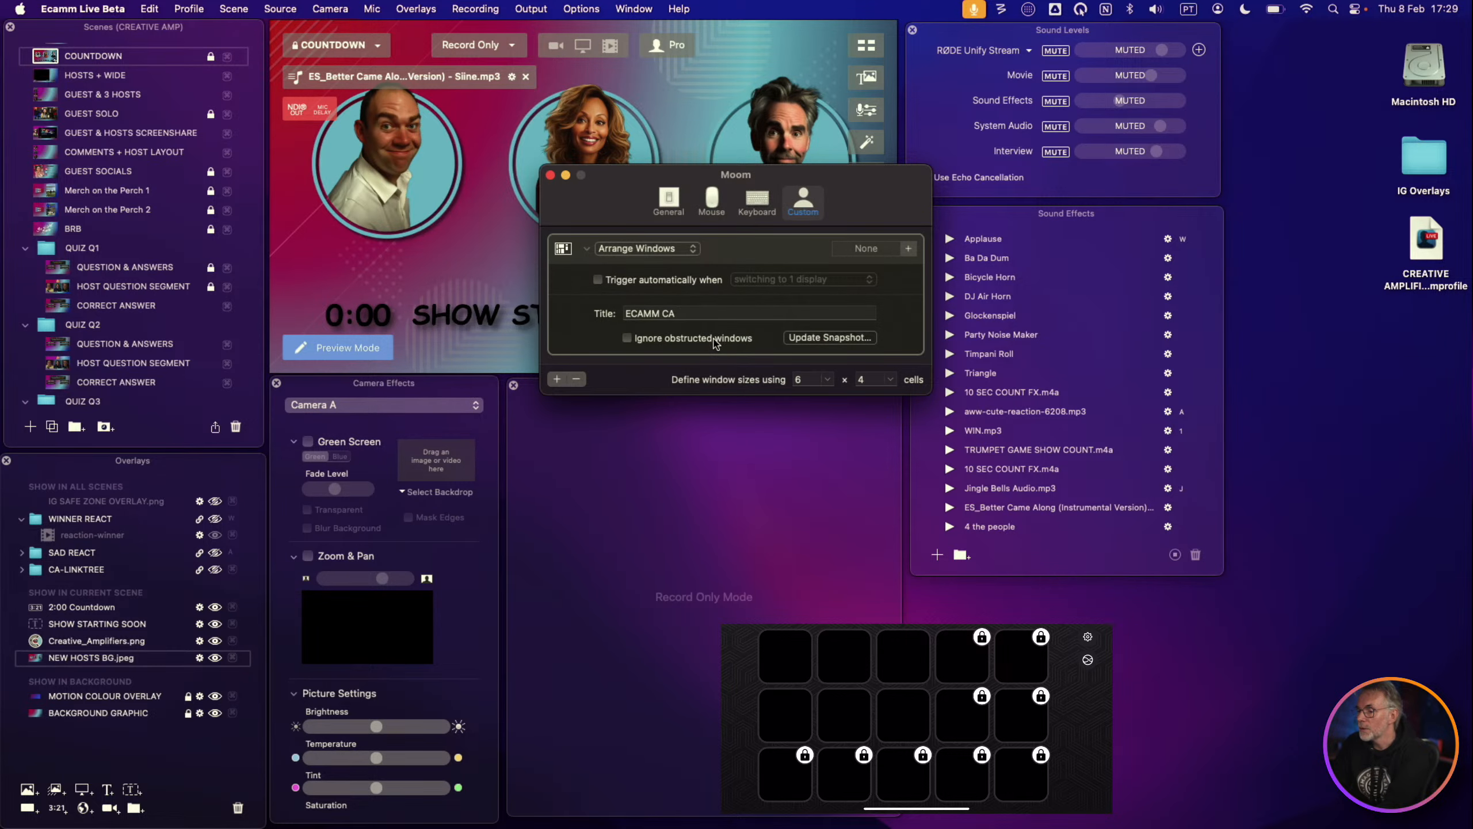
left_click(846, 251)
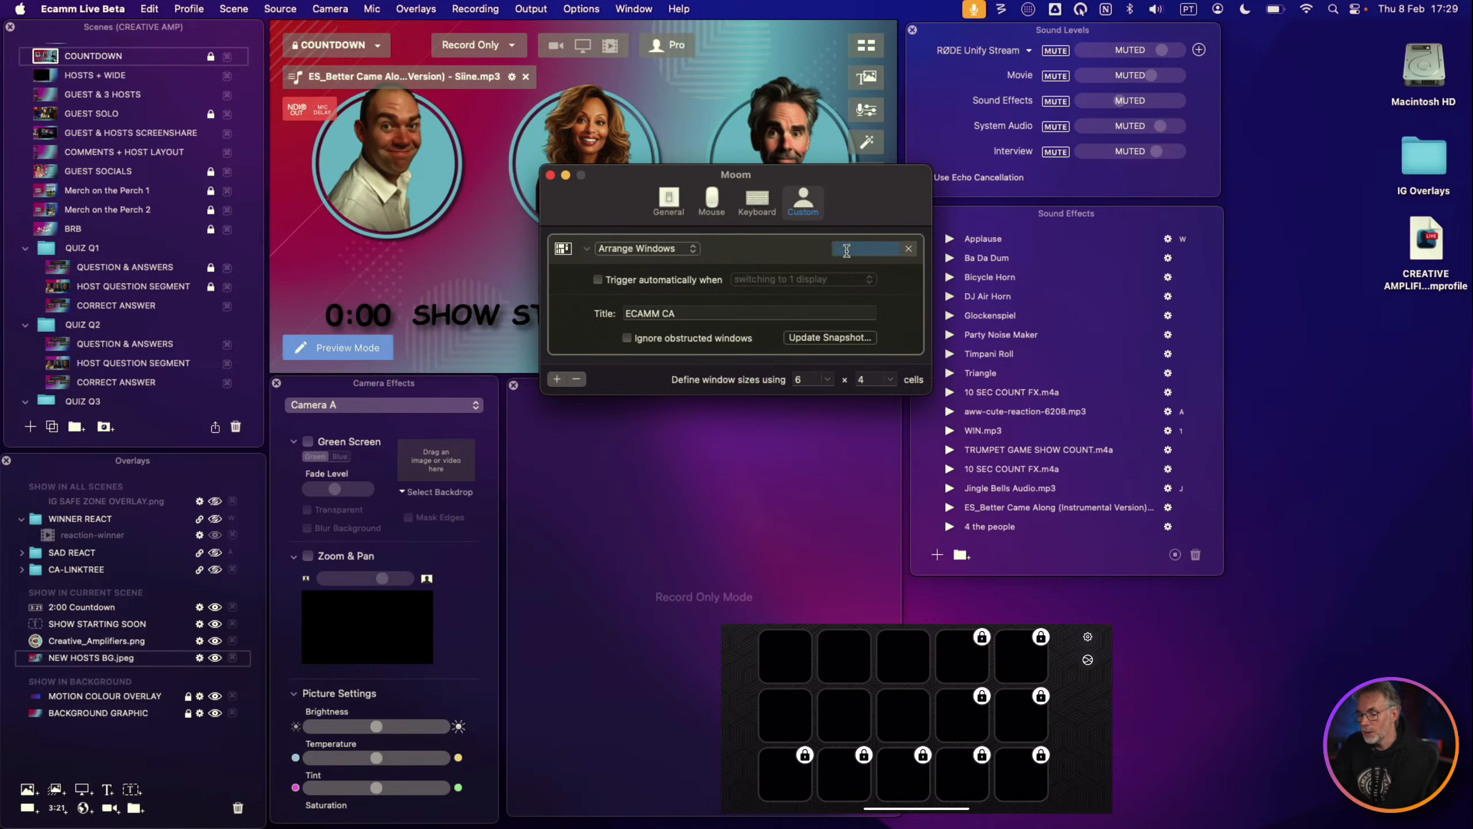
key("y")
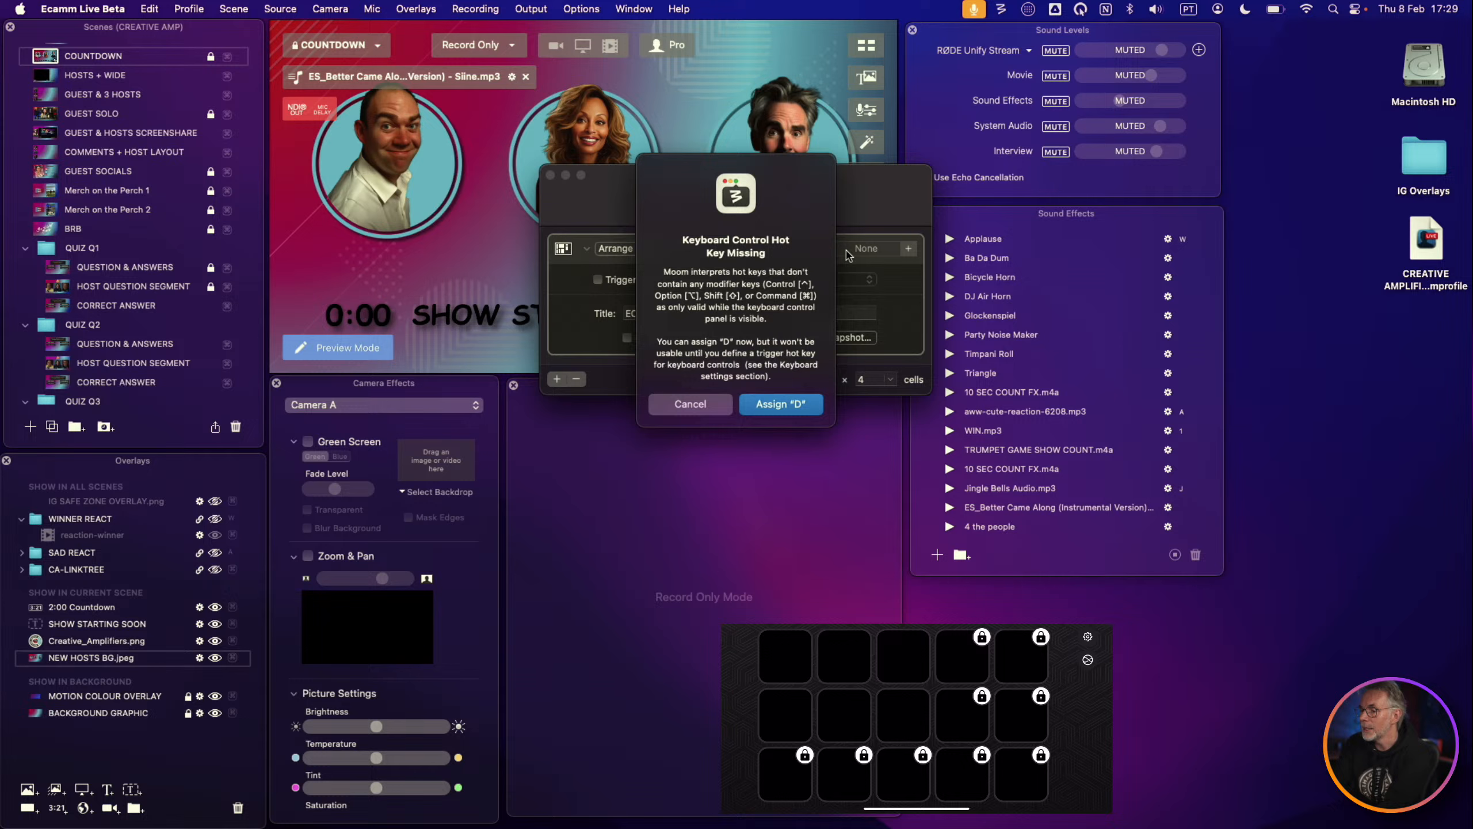
left_click(707, 400)
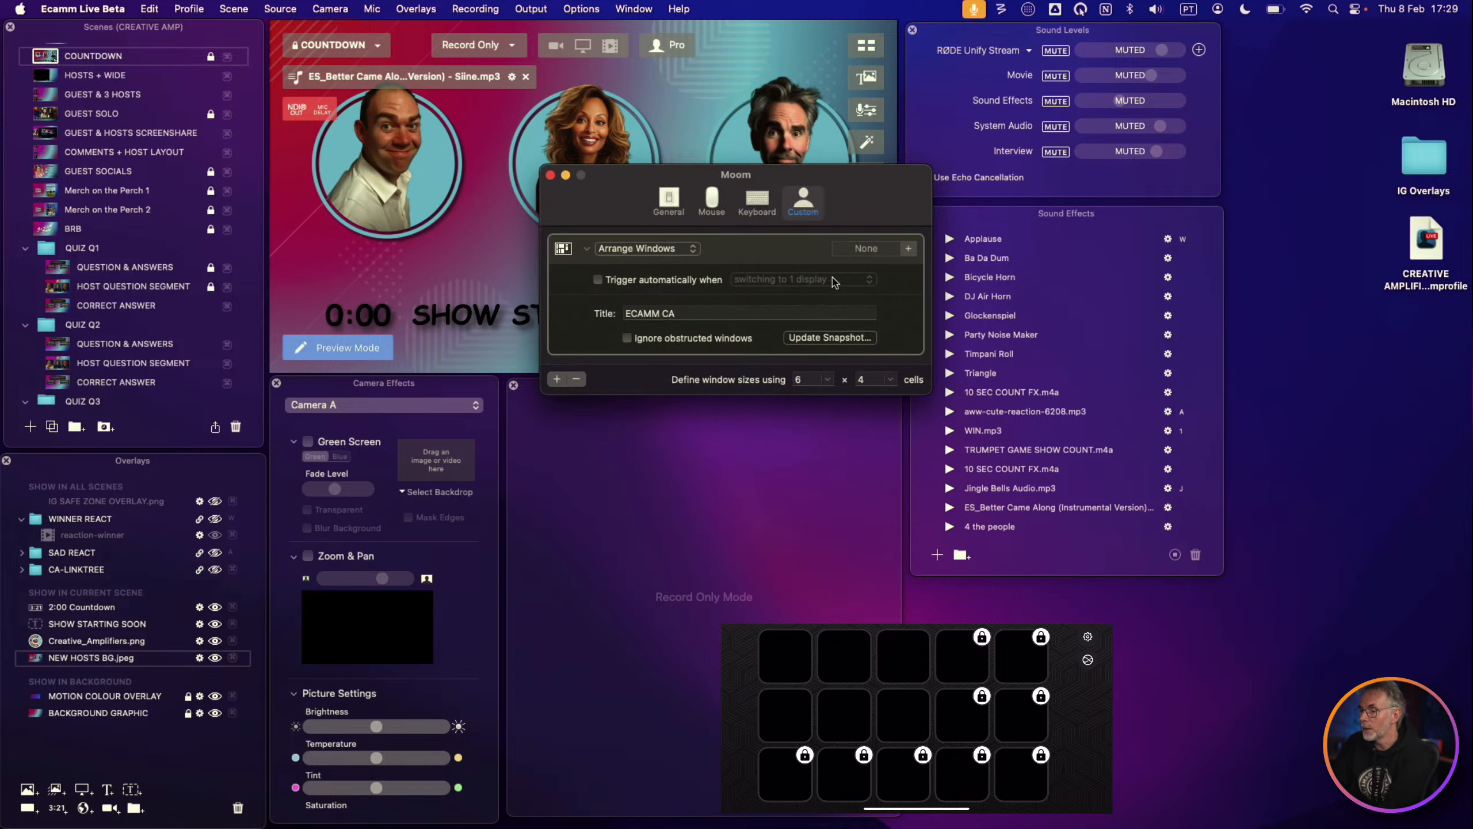
- Assign the hotkey Shift+A to the ECAMM CA snapshot and close the Moom preferences
left_click(852, 252)
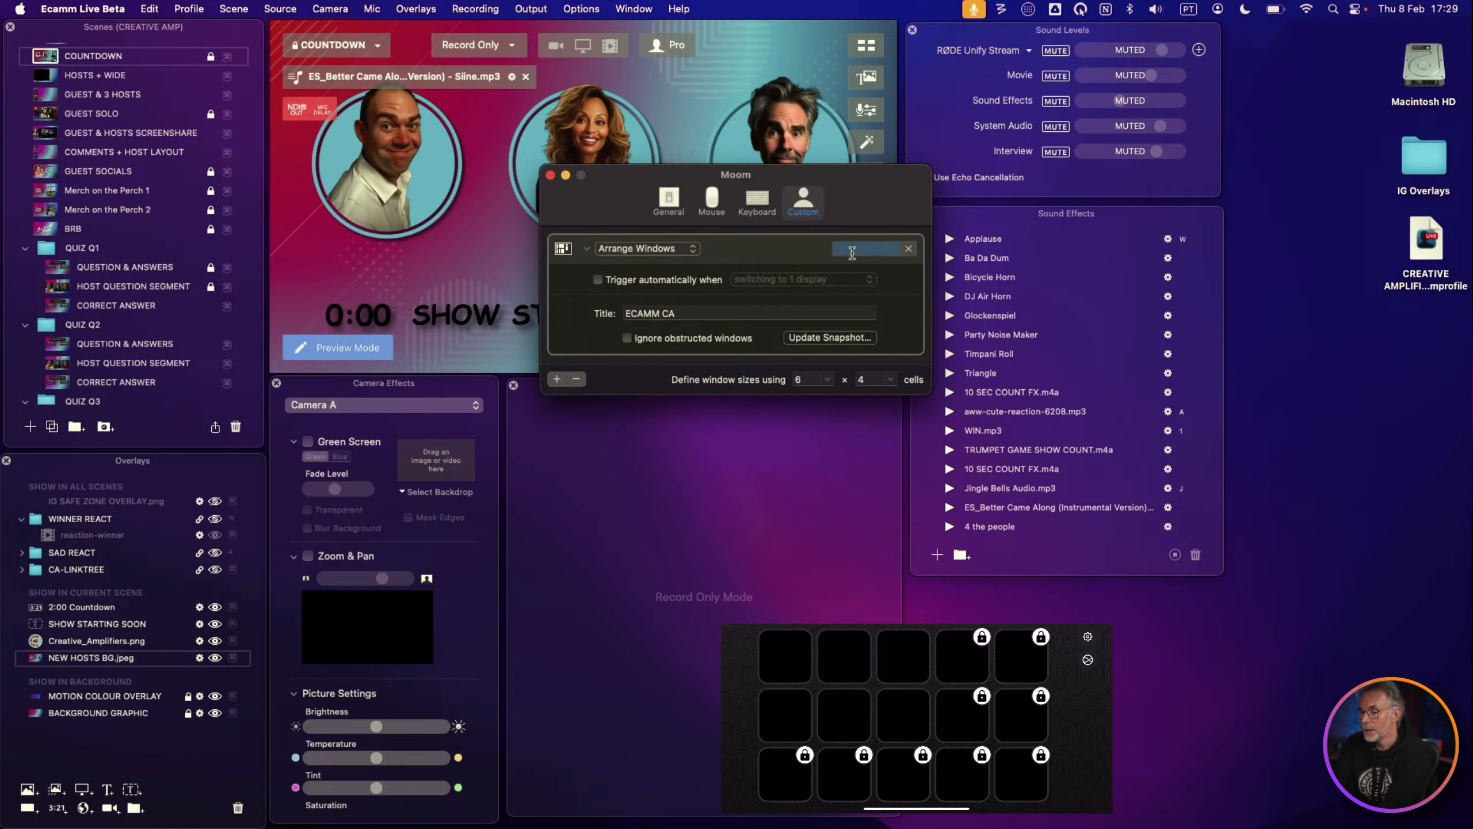
key("shift+a")
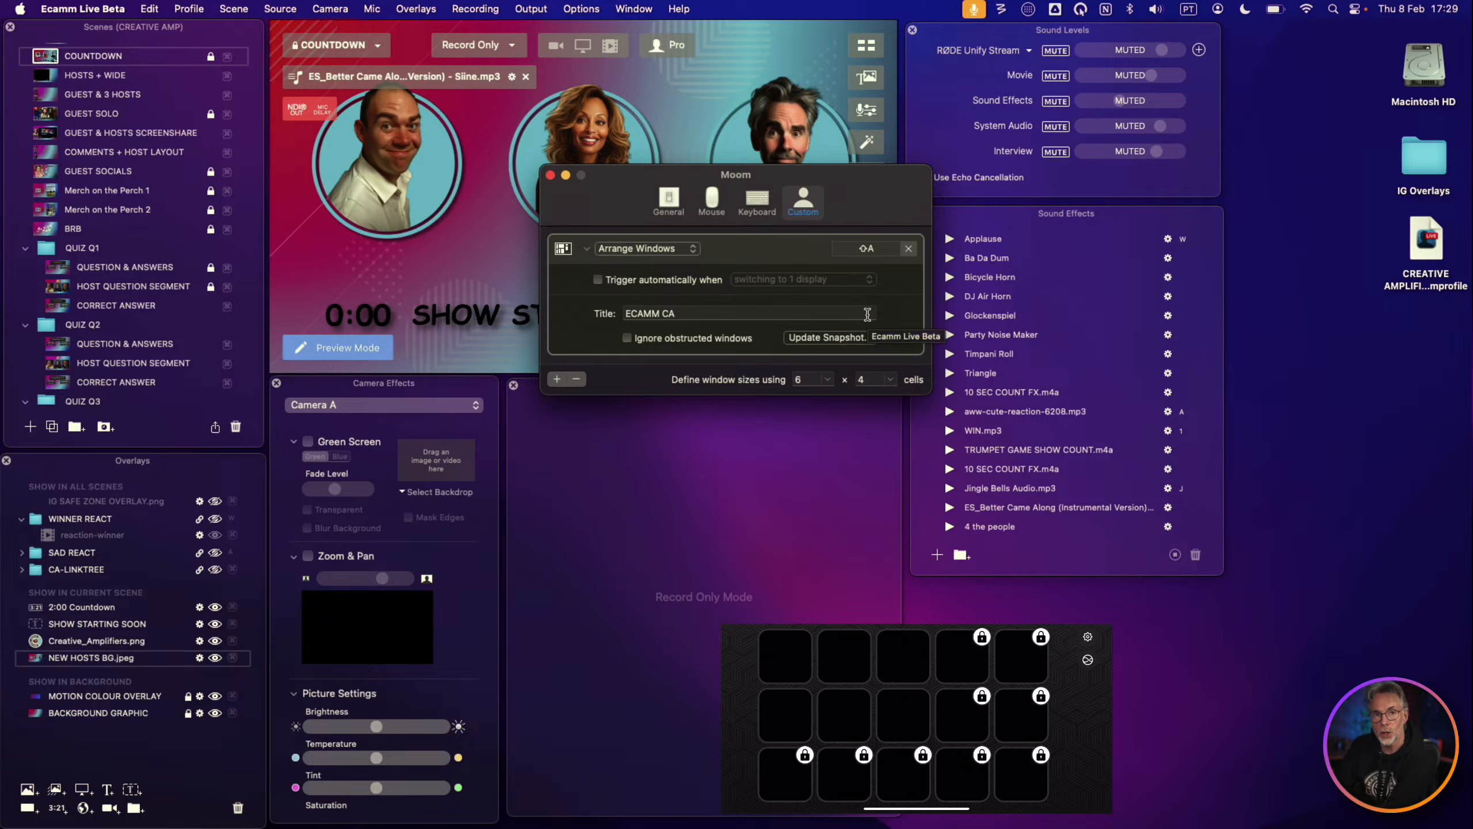
left_click(550, 177)
- Displace the Comments & Reactions, Camera Effects and Overlays panels to test restoring the layout with the snapshot's hotkey
left_click_drag(765, 430, 1064, 192)
left_click_drag(477, 387, 749, 114)
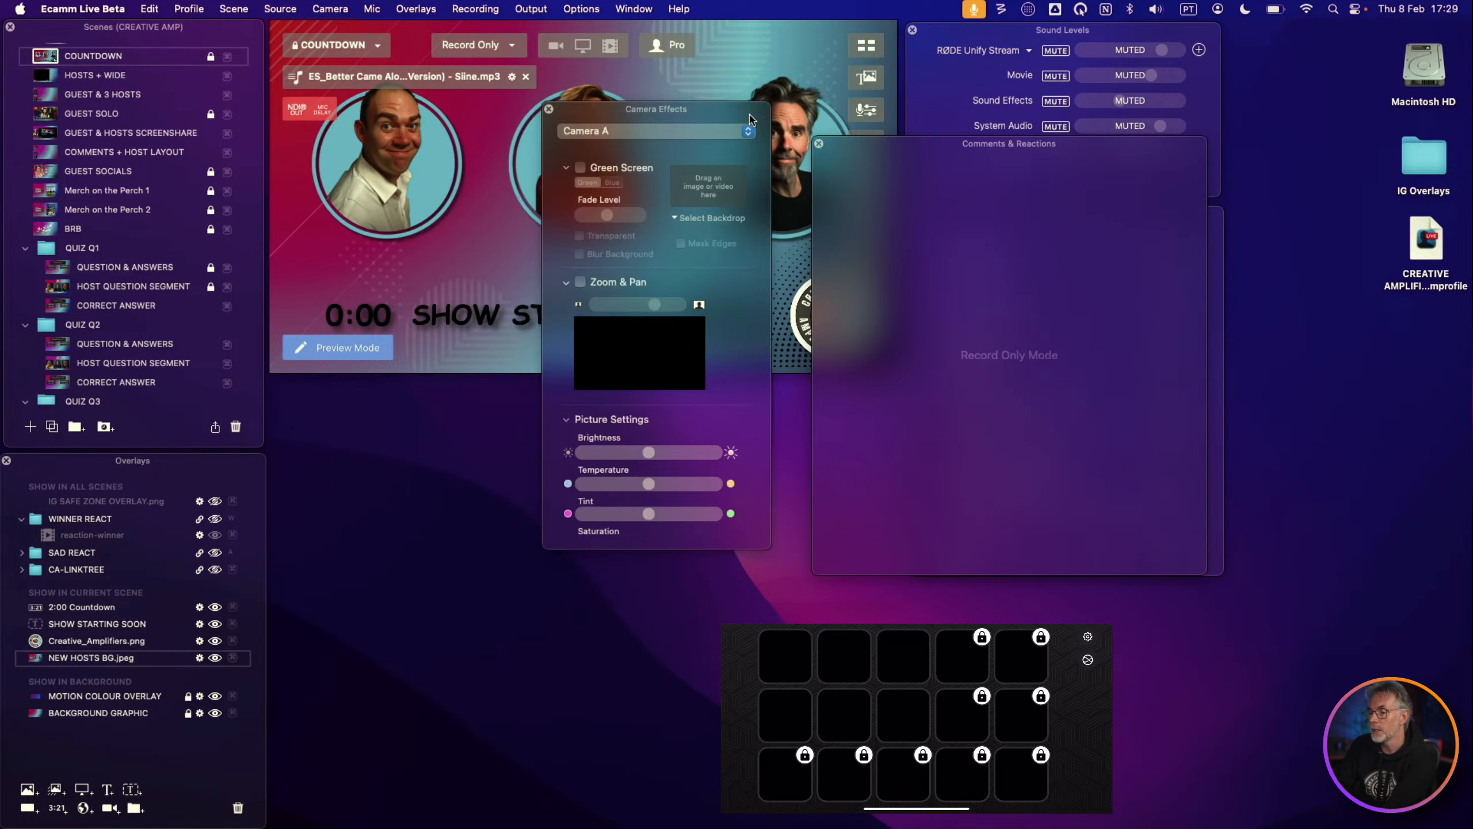
left_click_drag(201, 467, 358, 187)
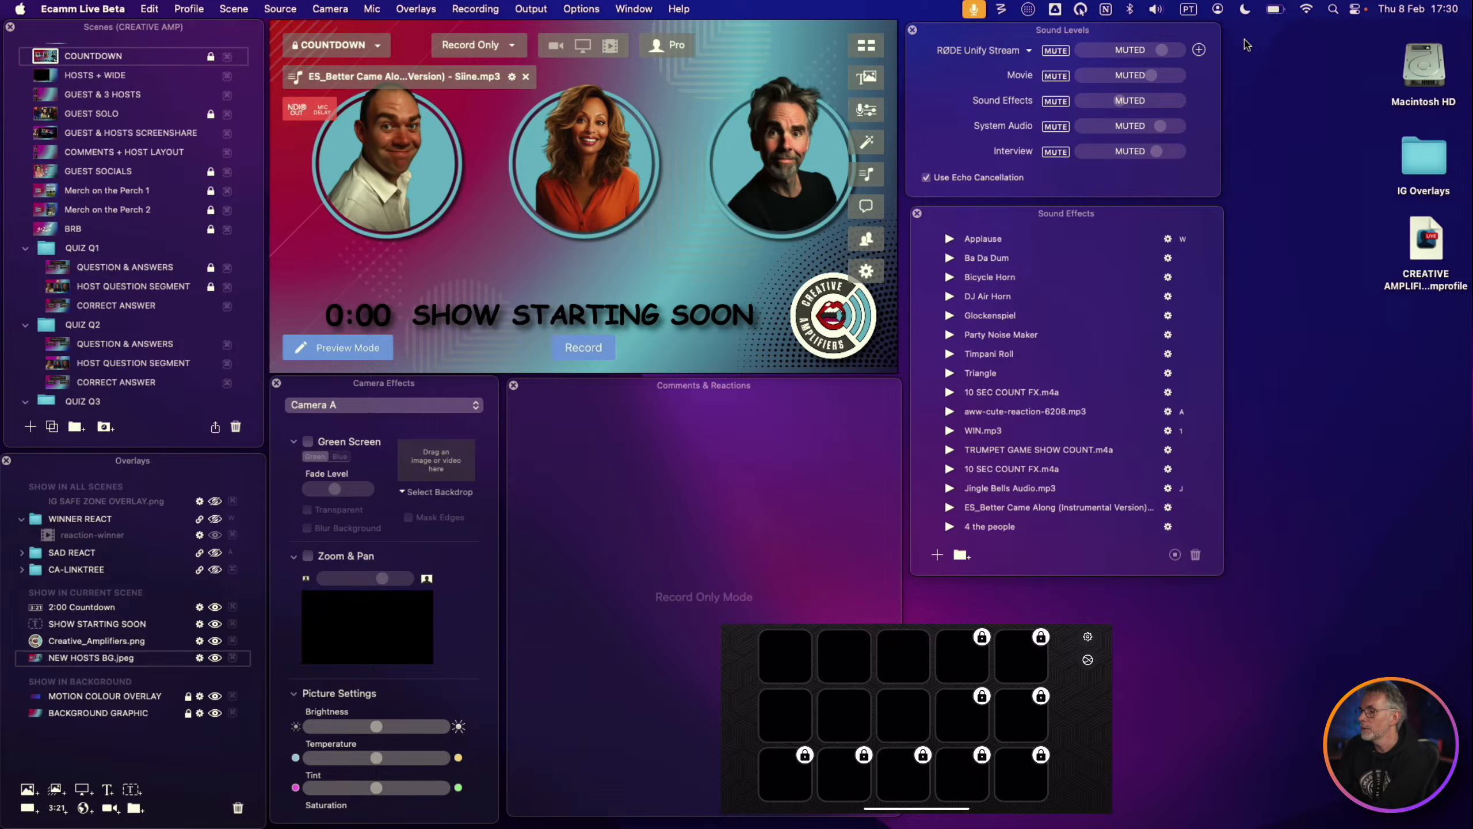
- Launch Elgato Stream Deck through a Spotlight search for "stream" and place its window beside the Ecamm Live preview
left_click(1333, 9)
type("stream")
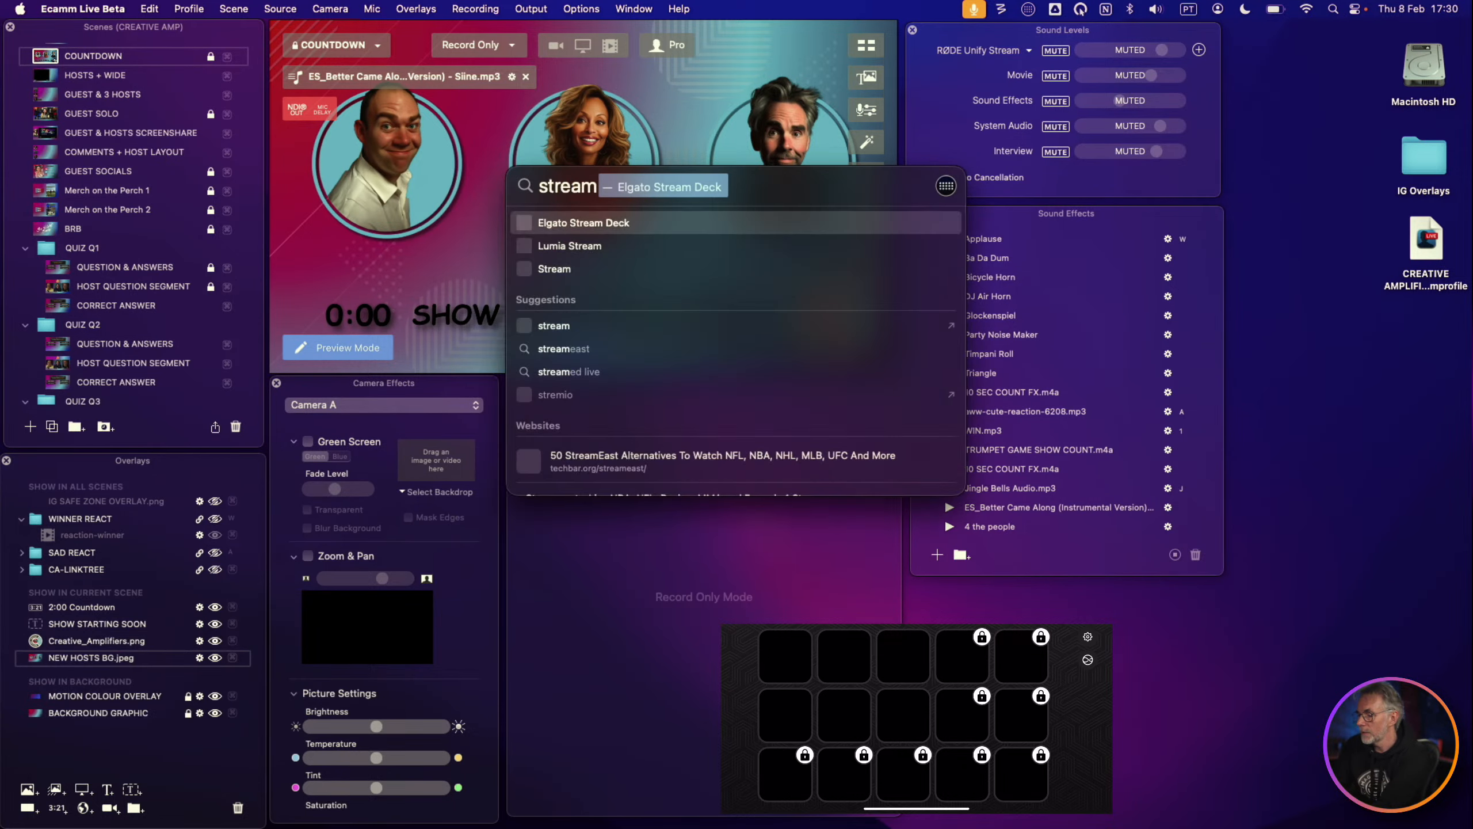
key("Return")
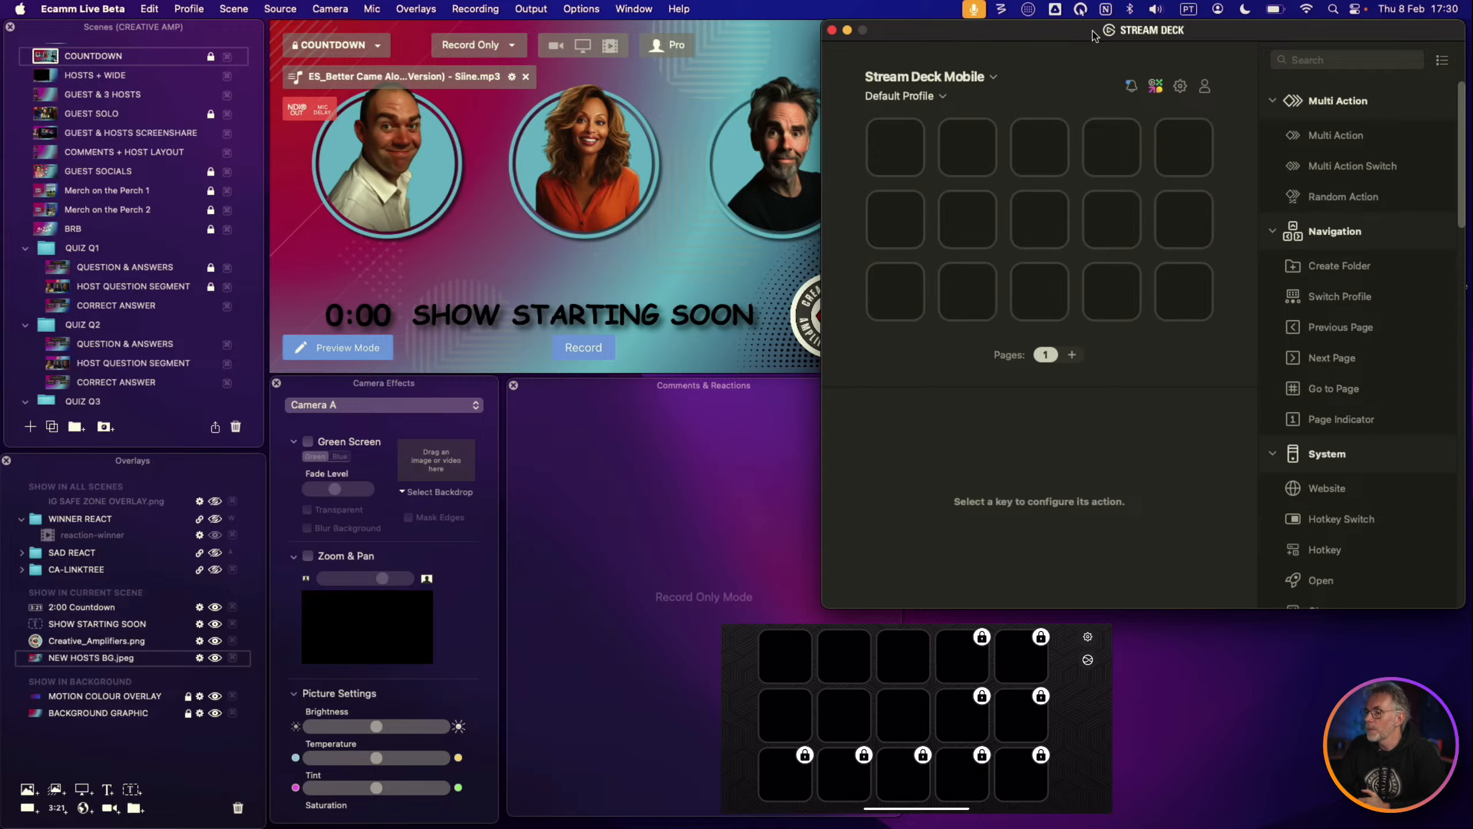
mouse_move(1107, 32)
left_mouse_down()
mouse_move(1051, 50)
mouse_move(1112, 31)
left_mouse_up()
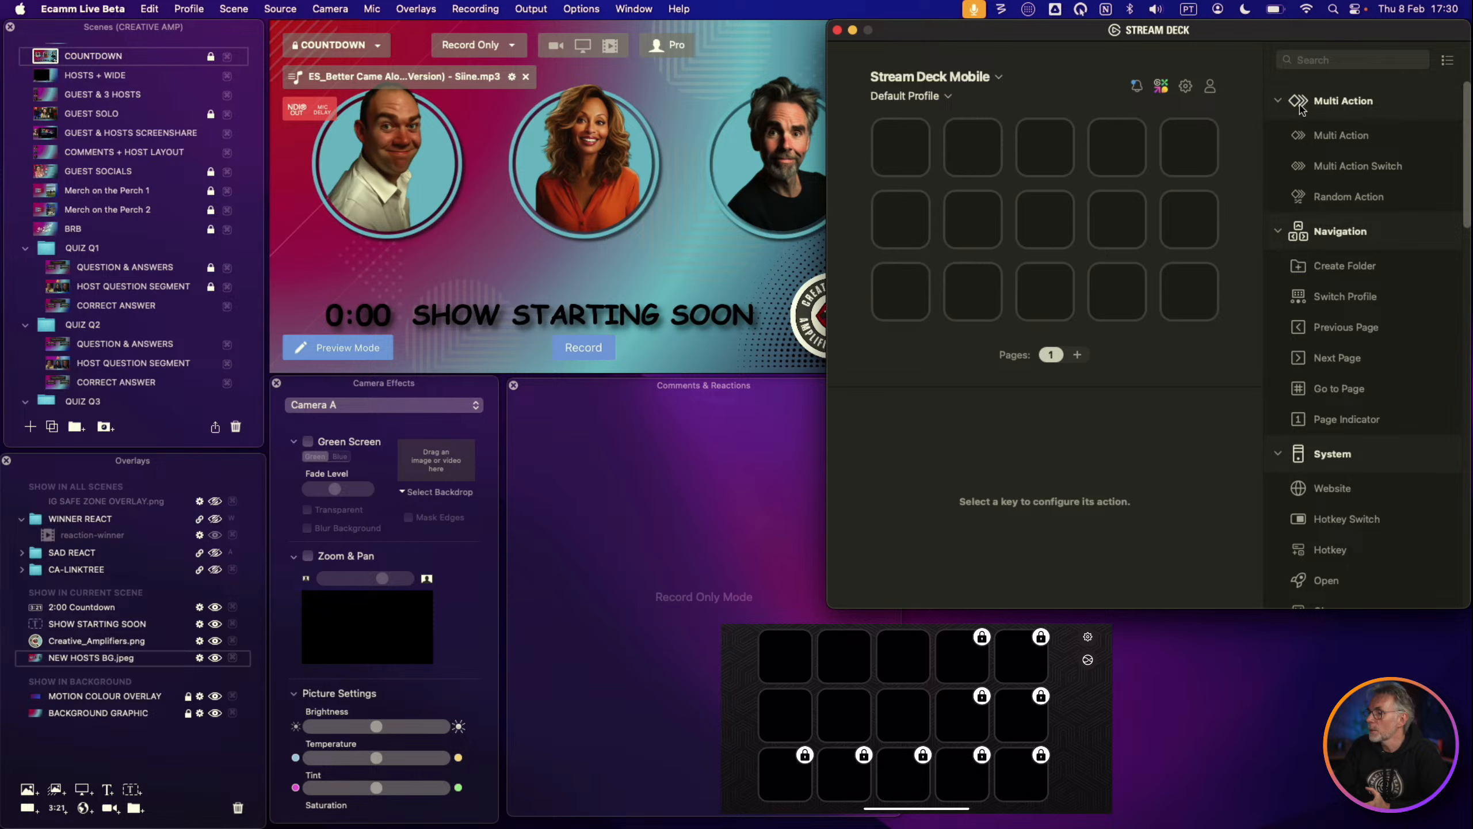
- Add a Multi Action to the first key of the Default Profile and title it PROFILE 1
left_click_drag(1300, 136, 910, 150)
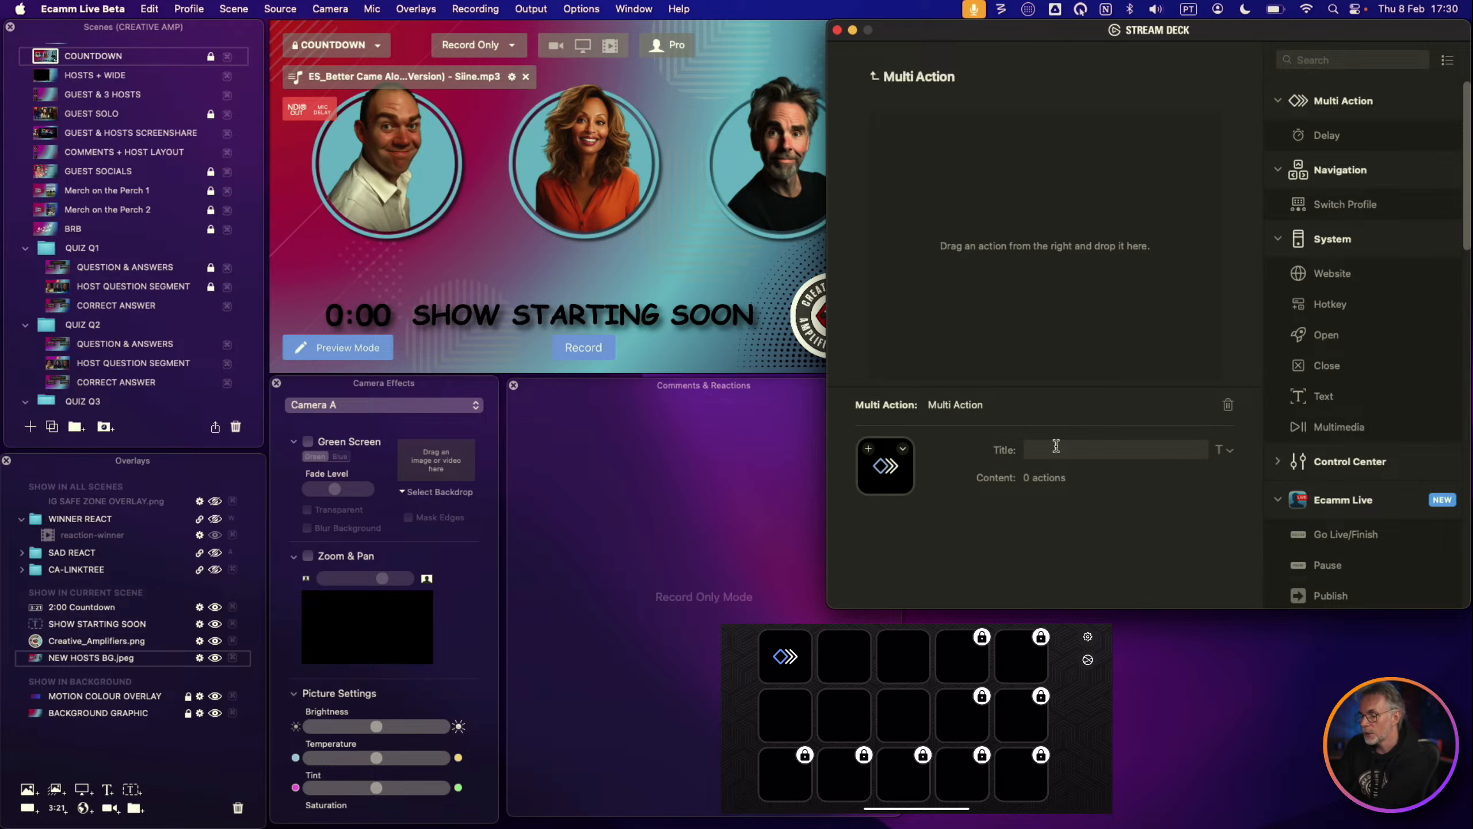
type("PR")
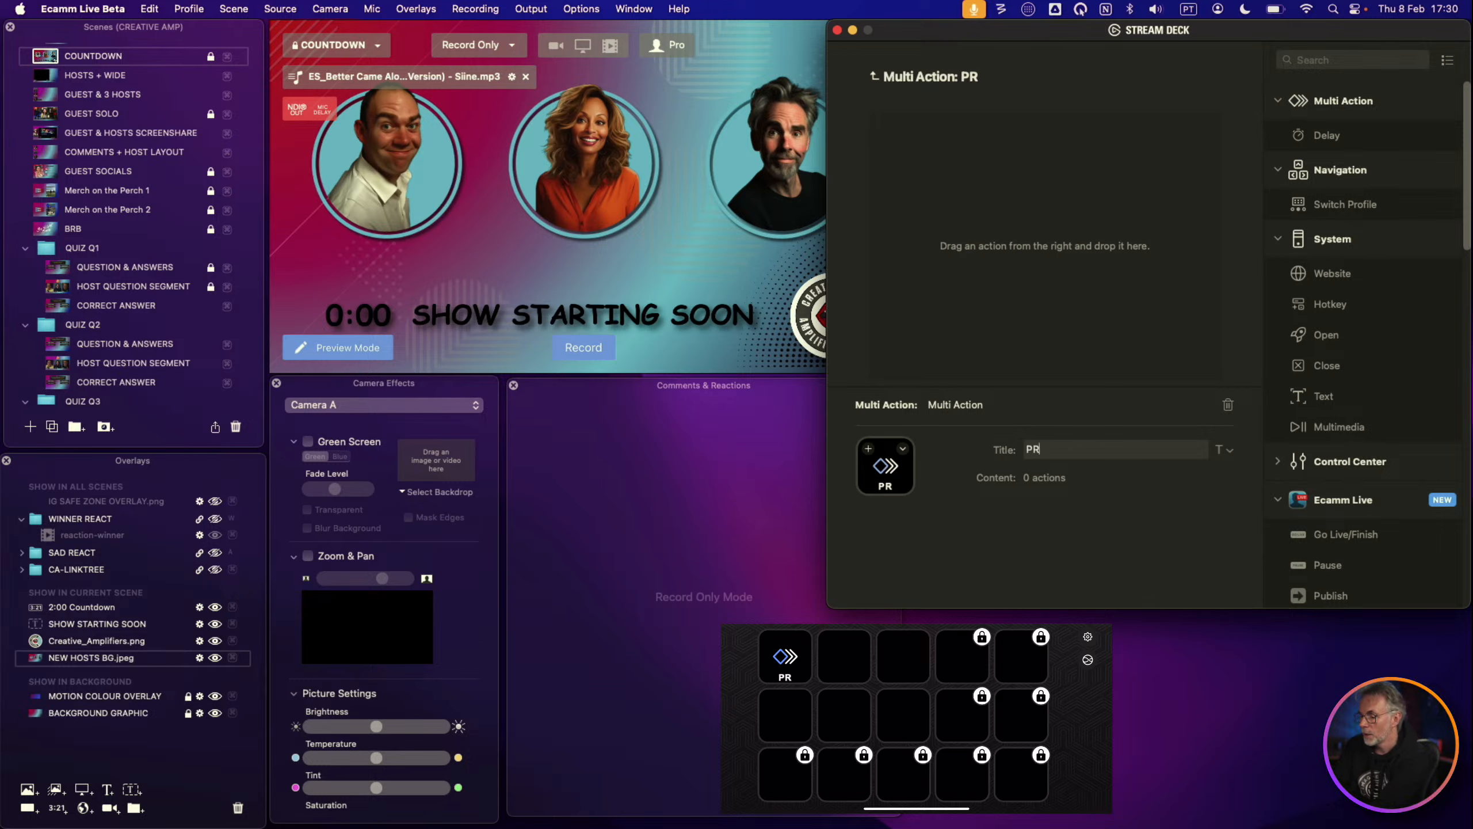
type("OFILE 1")
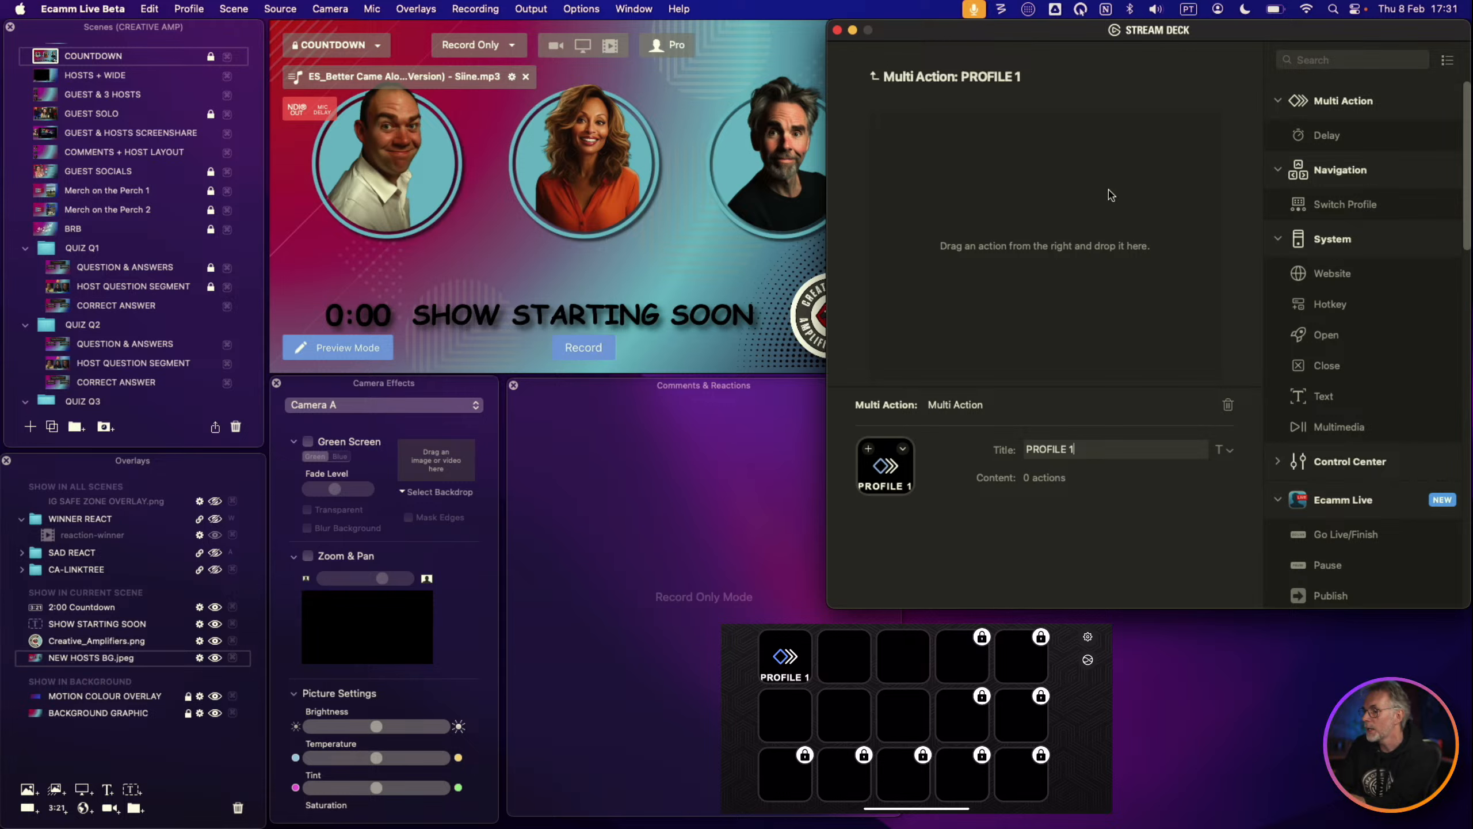
- Add an Ecamm Live Switch Profile action to the PROFILE 1 multi action, with CREATIVE AMP as its profile
left_click(1278, 169)
left_click(1278, 105)
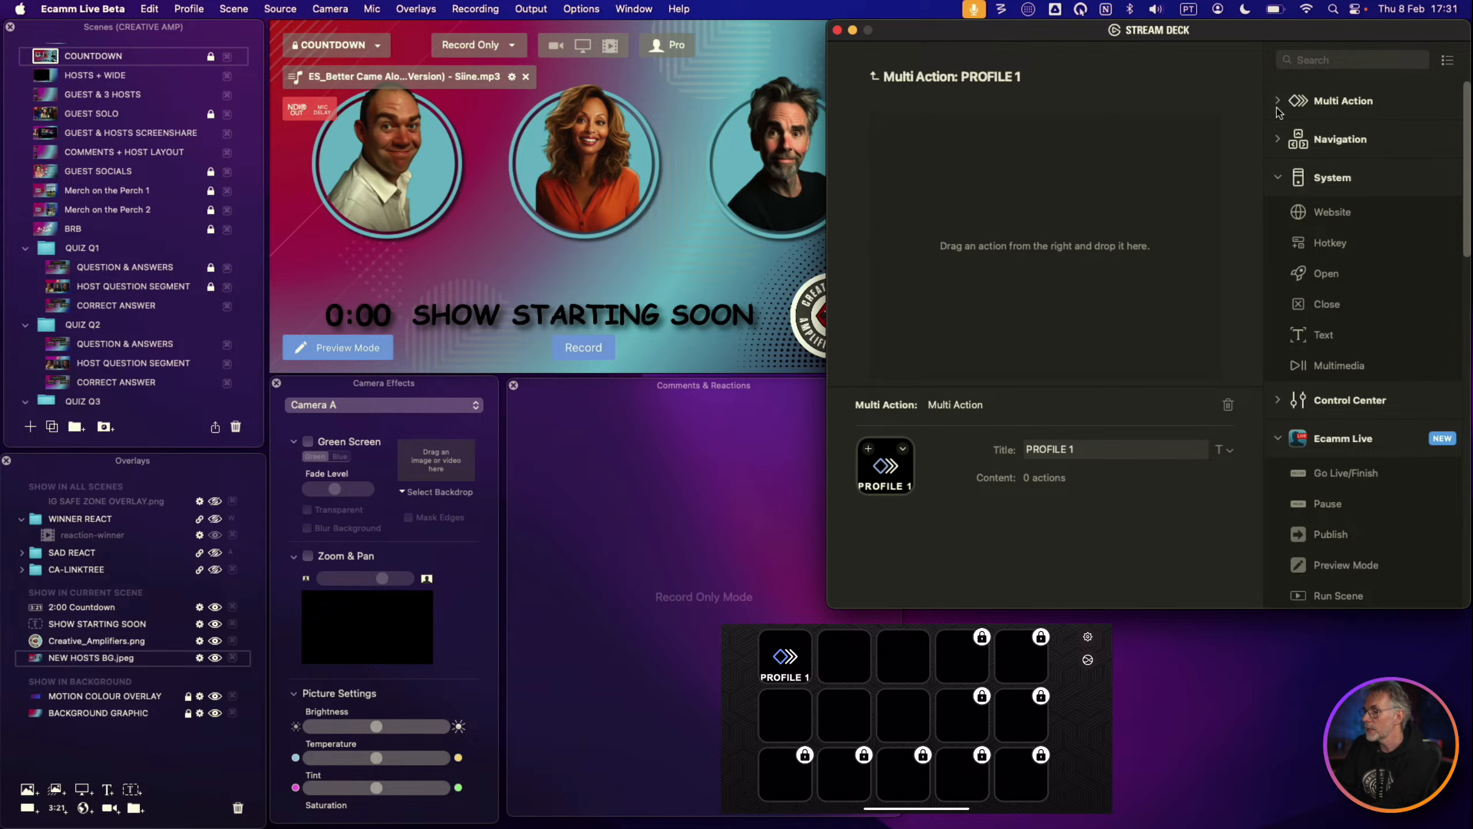
left_click(1276, 176)
scroll(1315, 378, "down", 4)
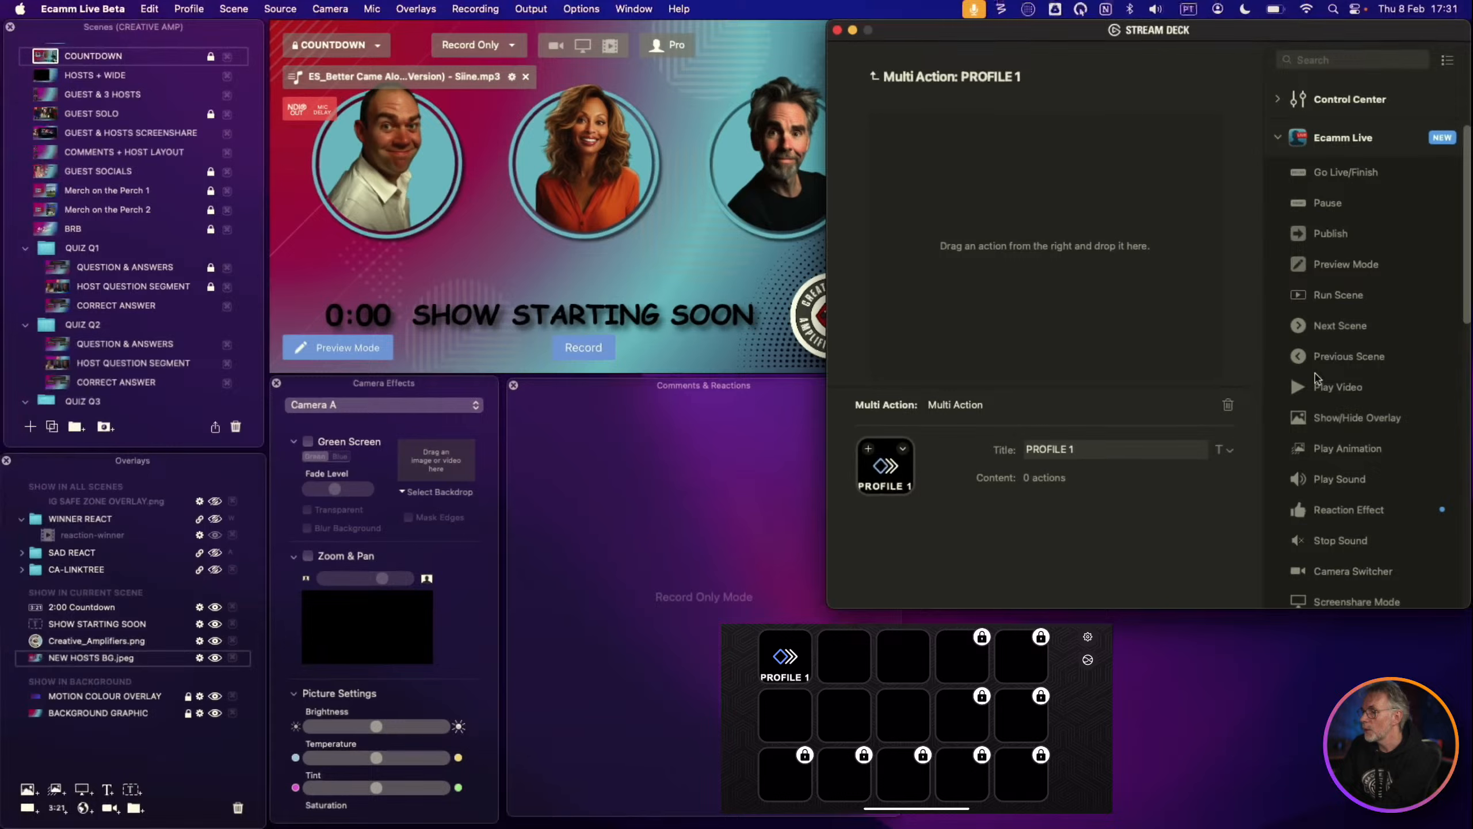
scroll(1316, 378, "down", 6)
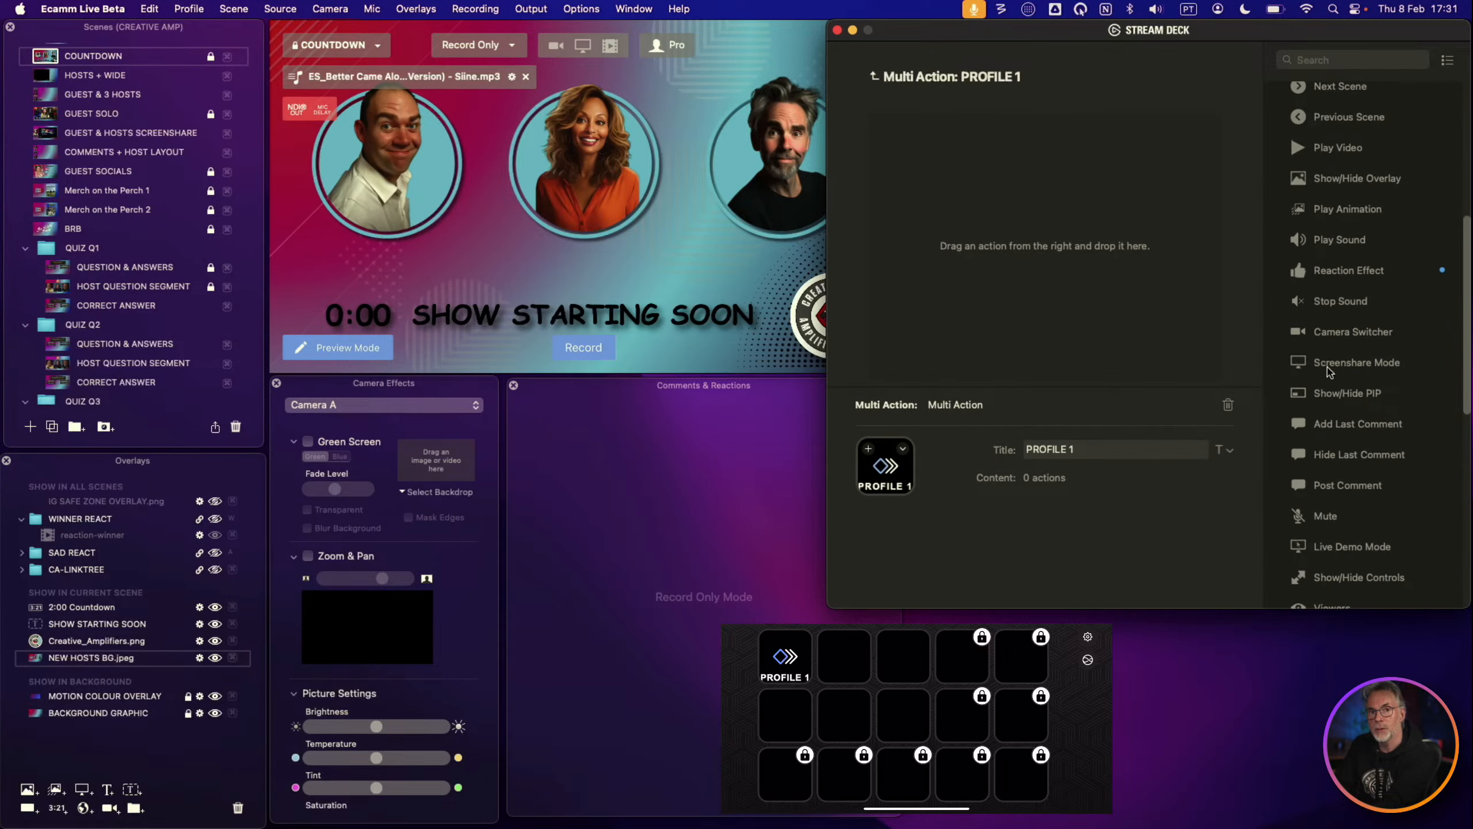
scroll(1329, 371, "down", 10)
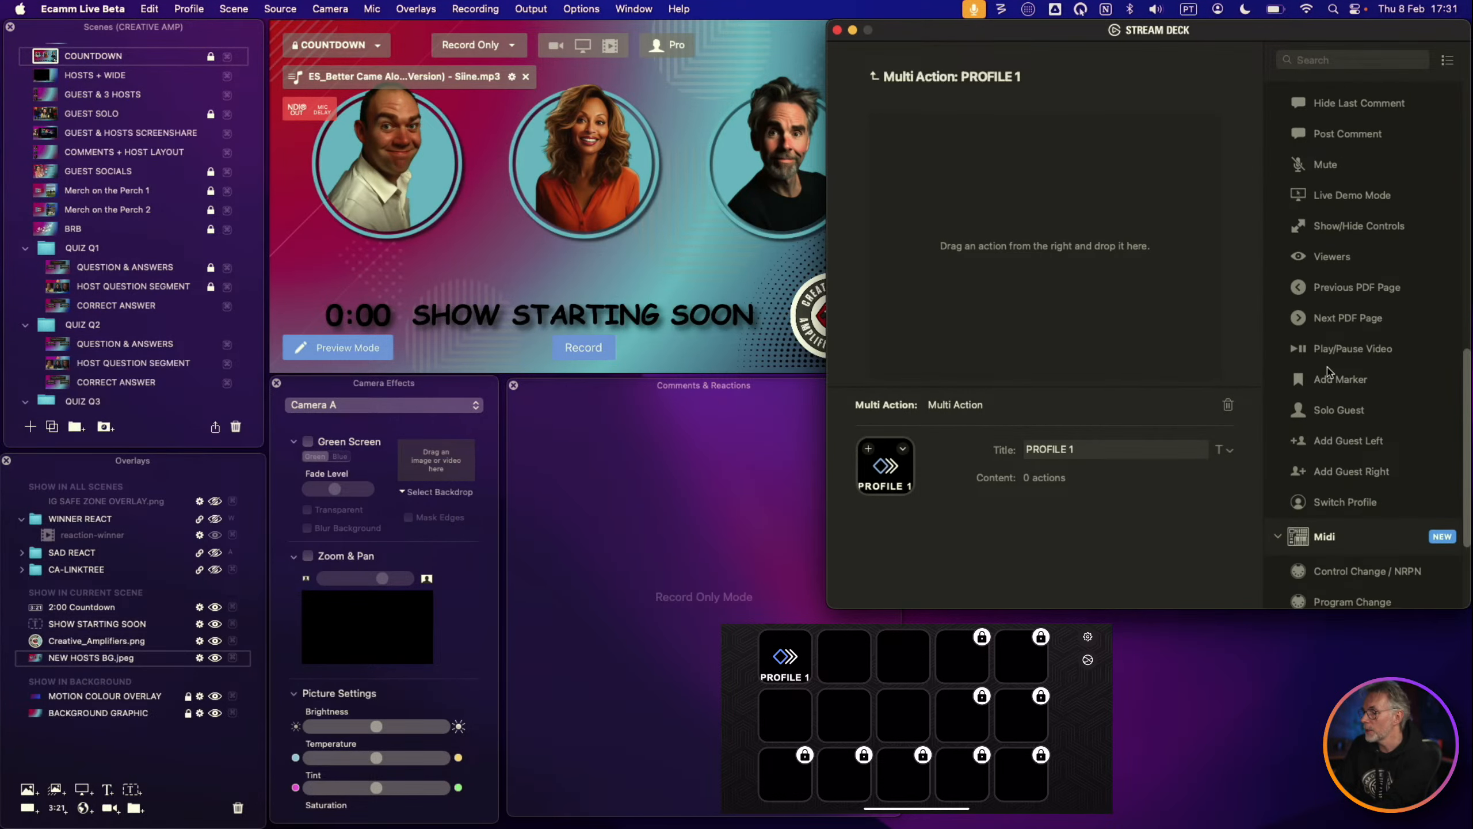
left_click_drag(1299, 504, 952, 181)
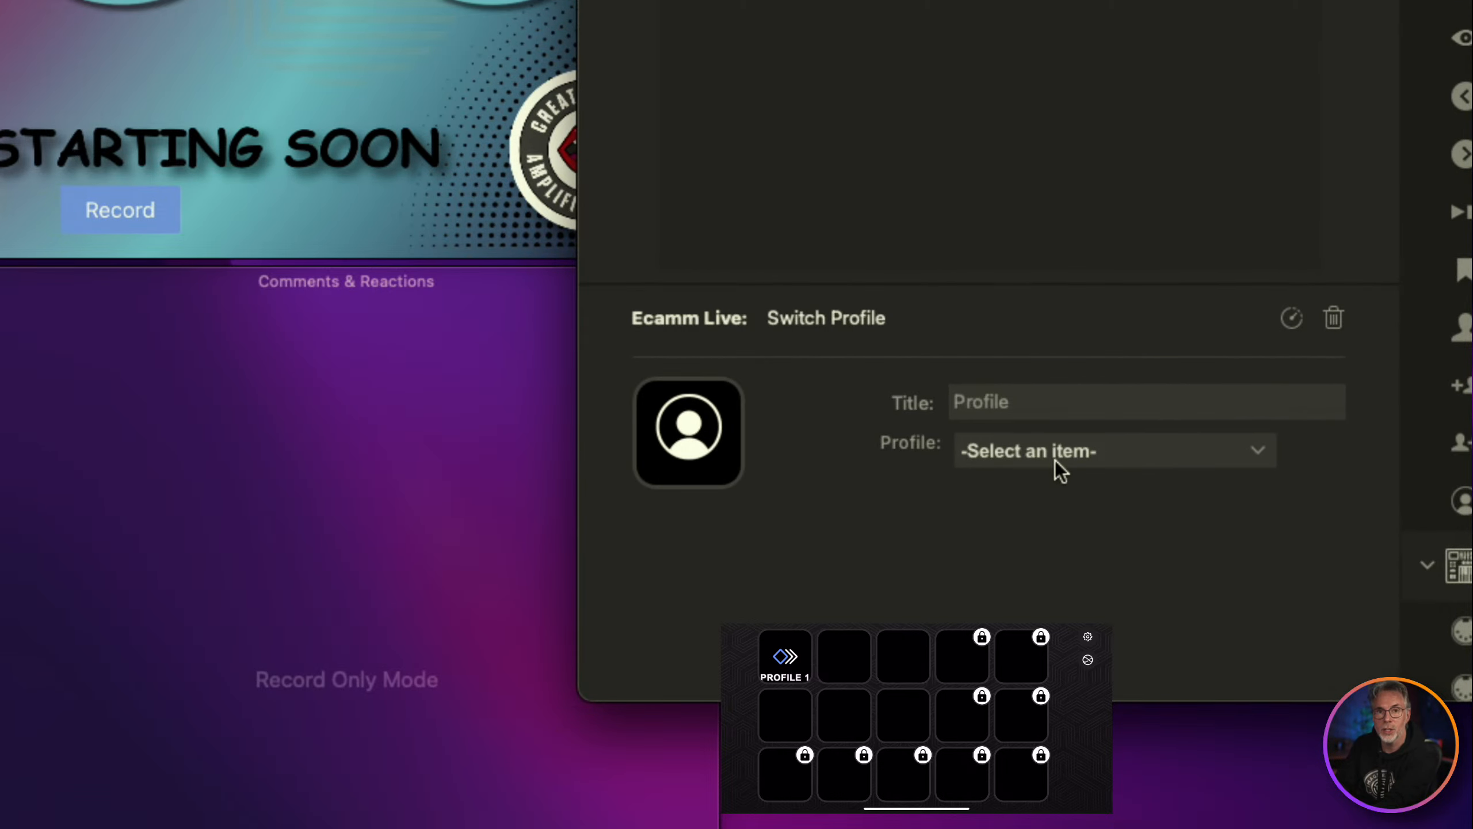
left_click(1066, 455)
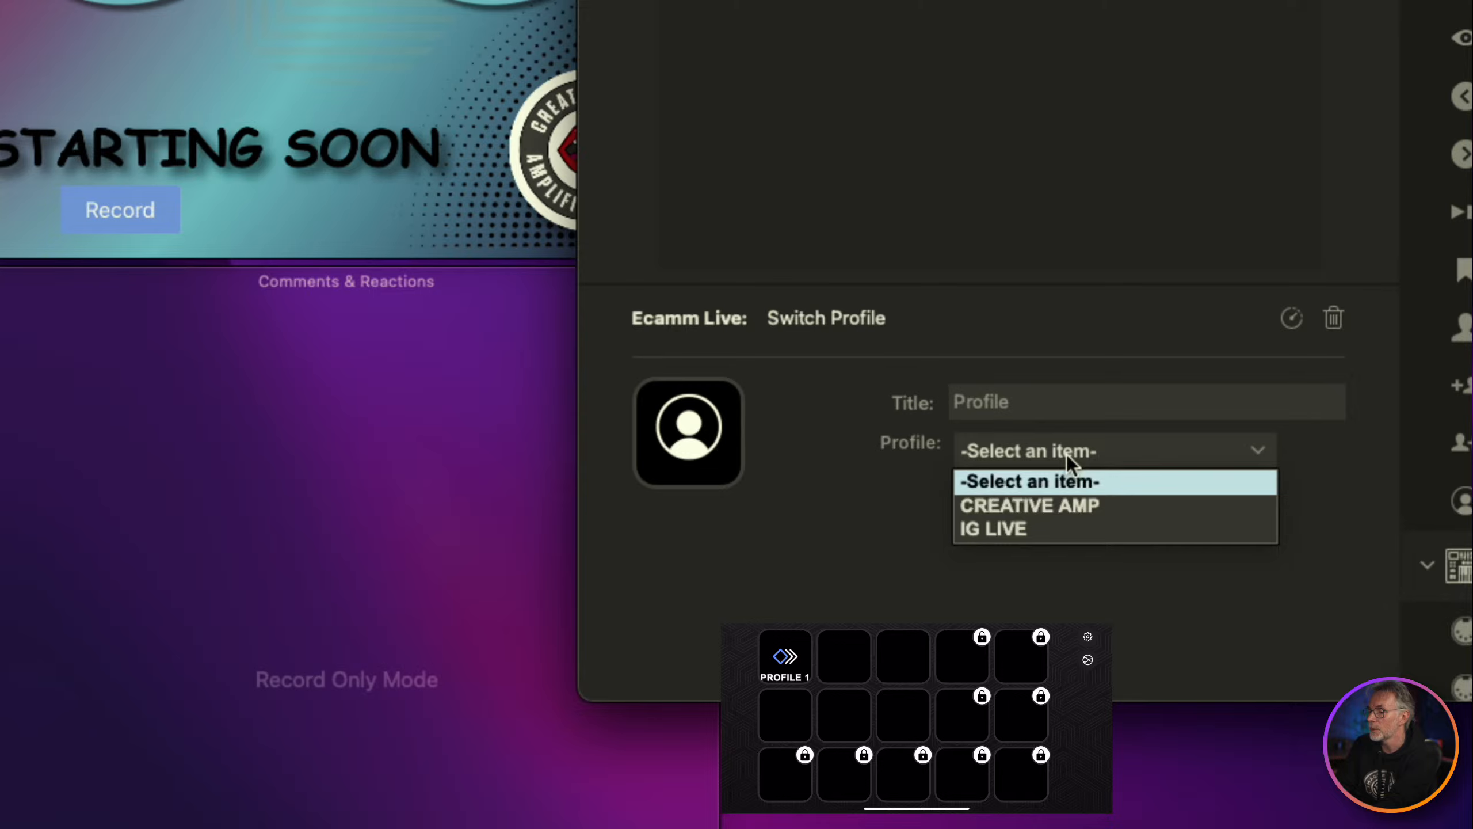
left_click(1060, 504)
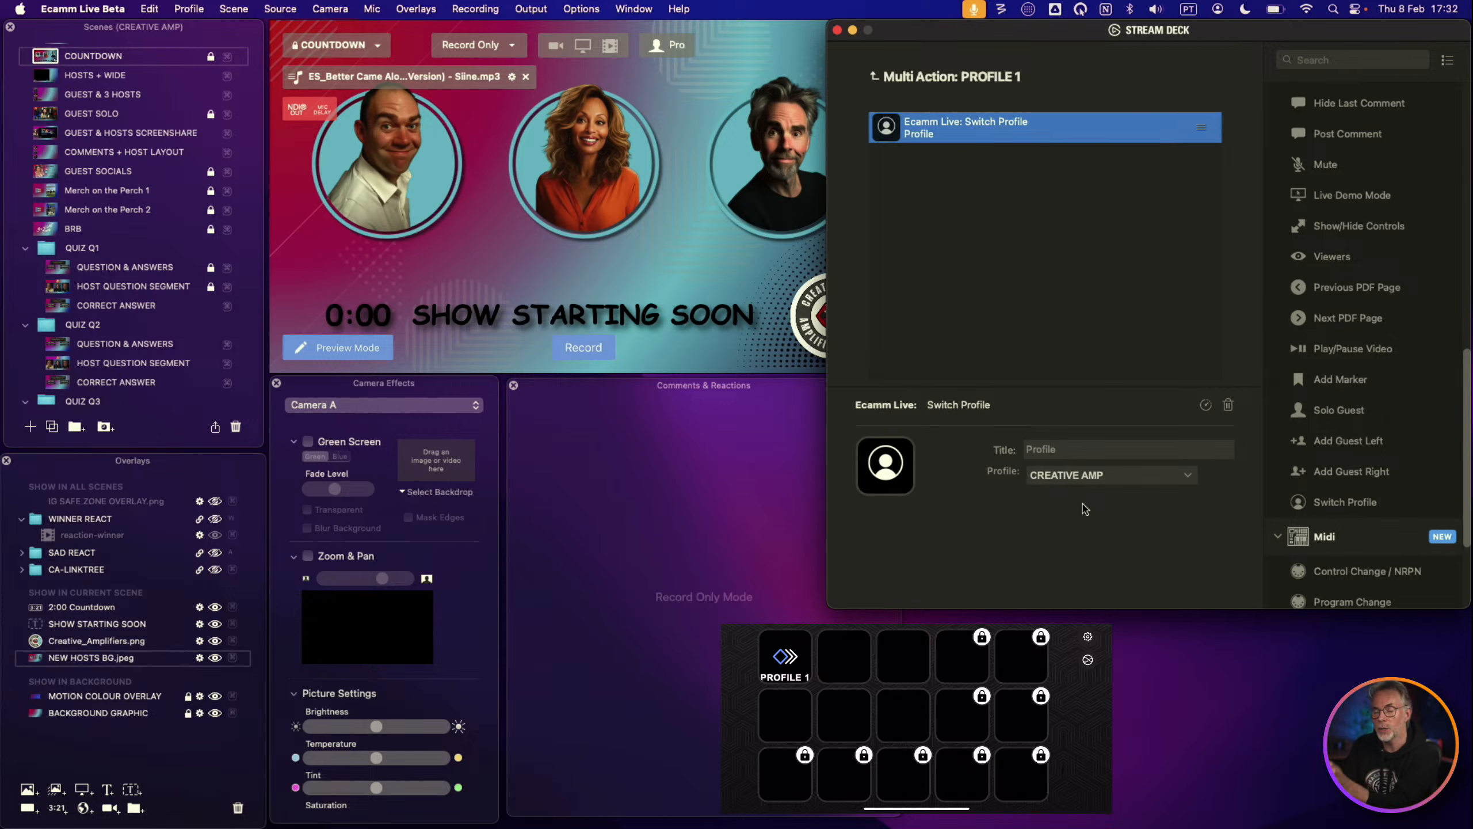
- Add a System Hotkey action set to Shift+A below the Switch Profile action, and close the Stream Deck window
scroll(1332, 354, "up", 10)
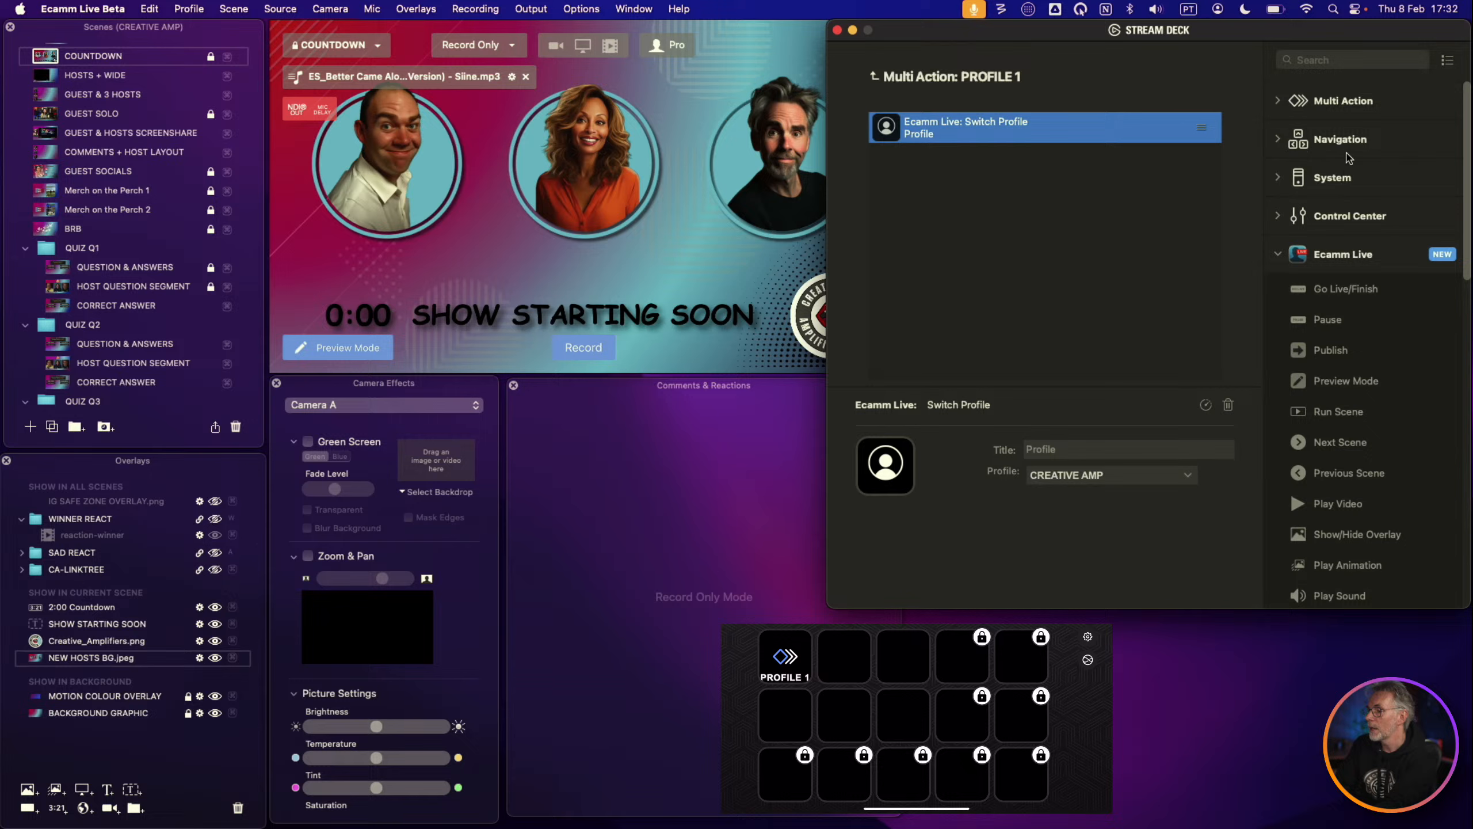
left_click(1278, 139)
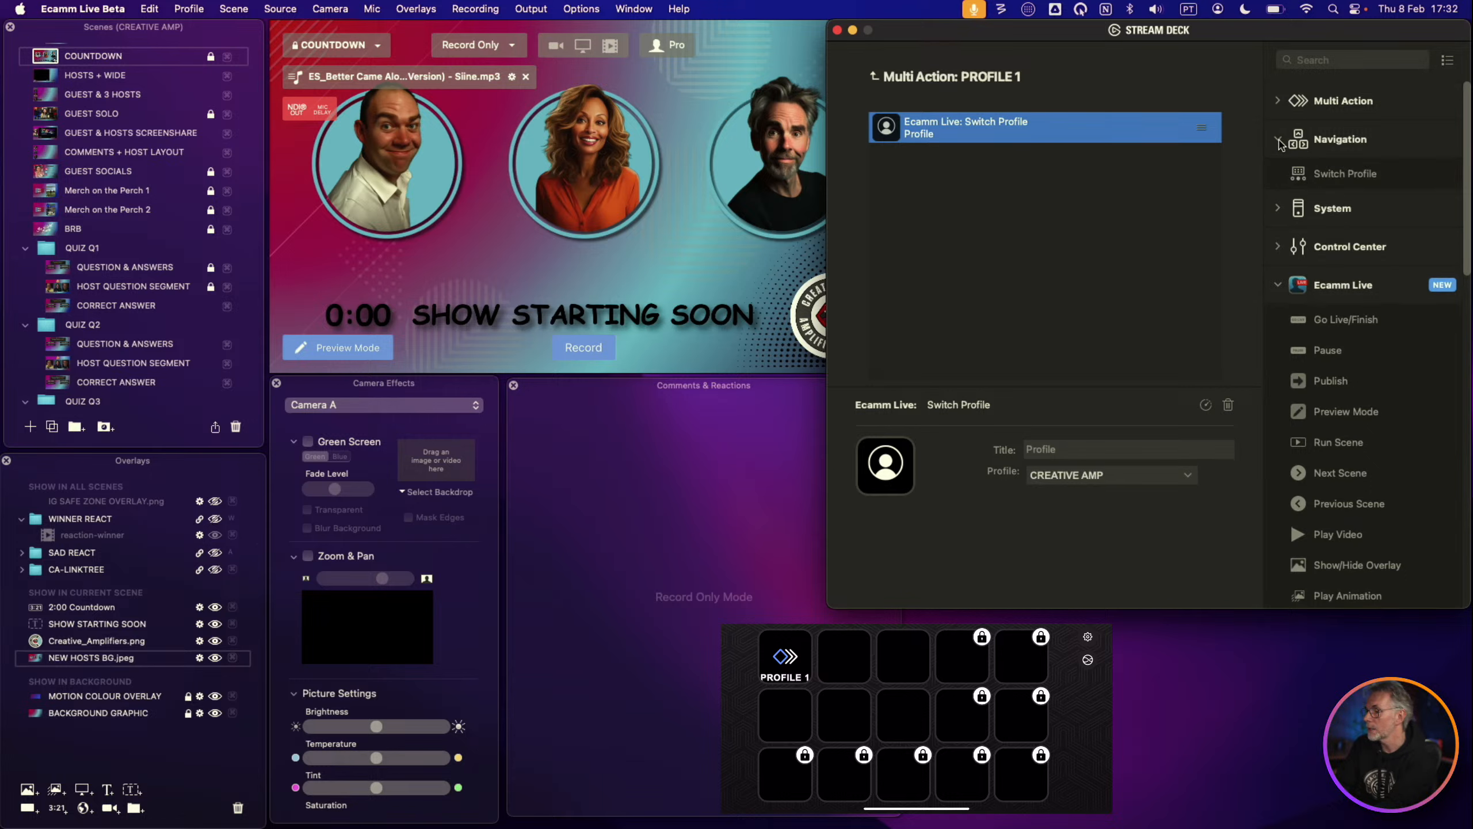
left_click(1279, 140)
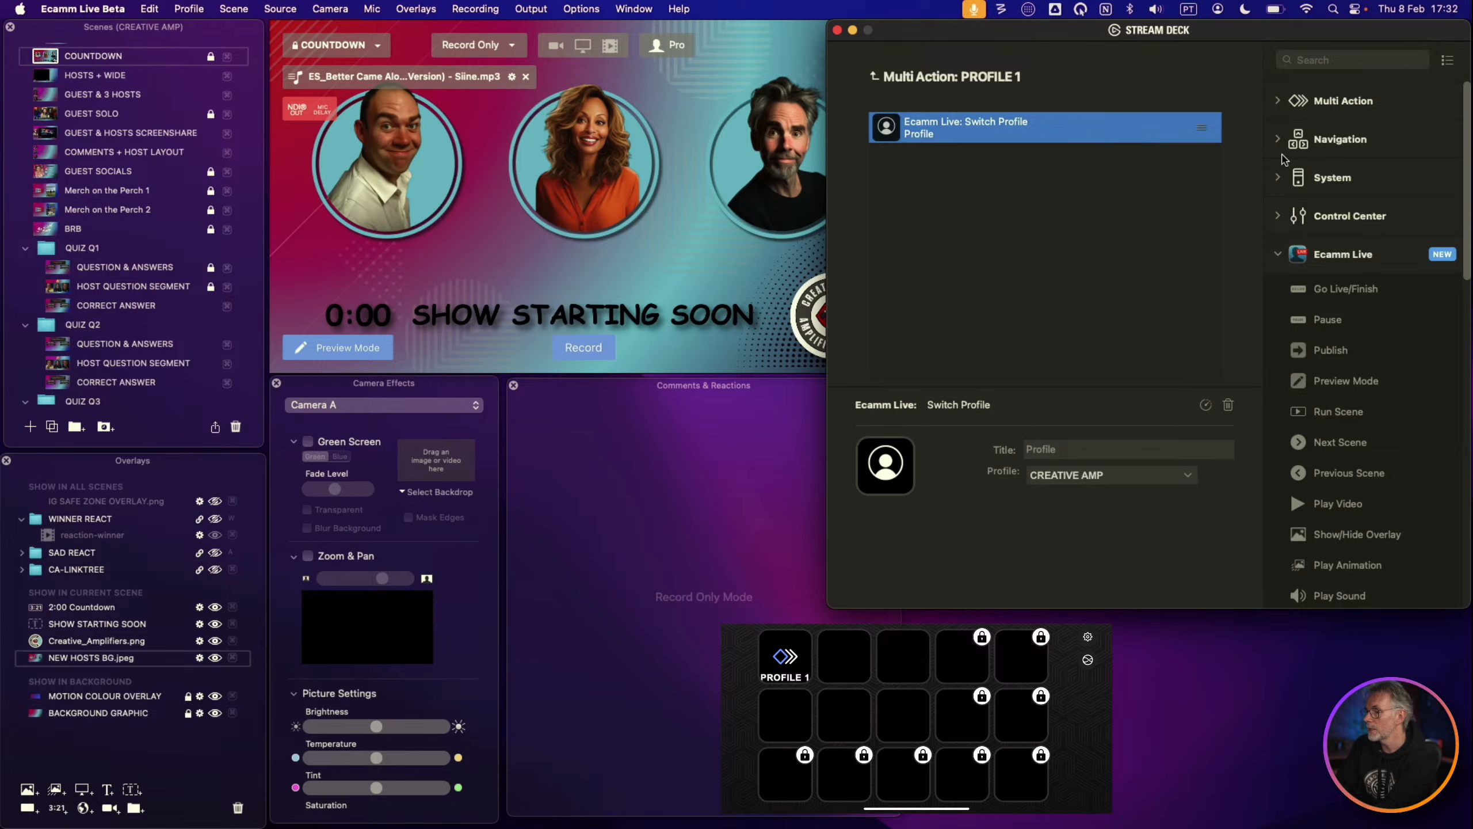
left_click(1278, 102)
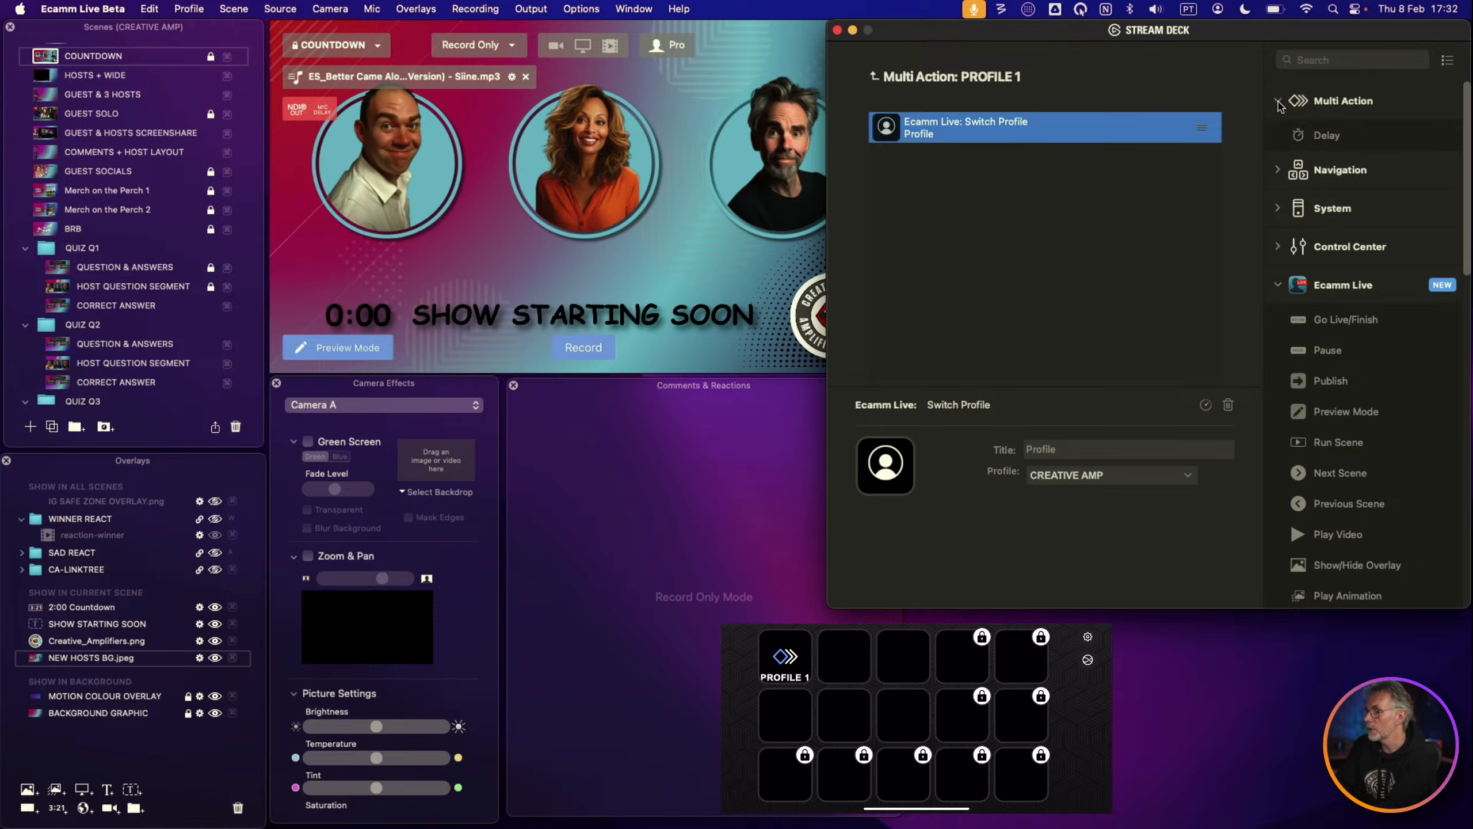
left_click(1278, 102)
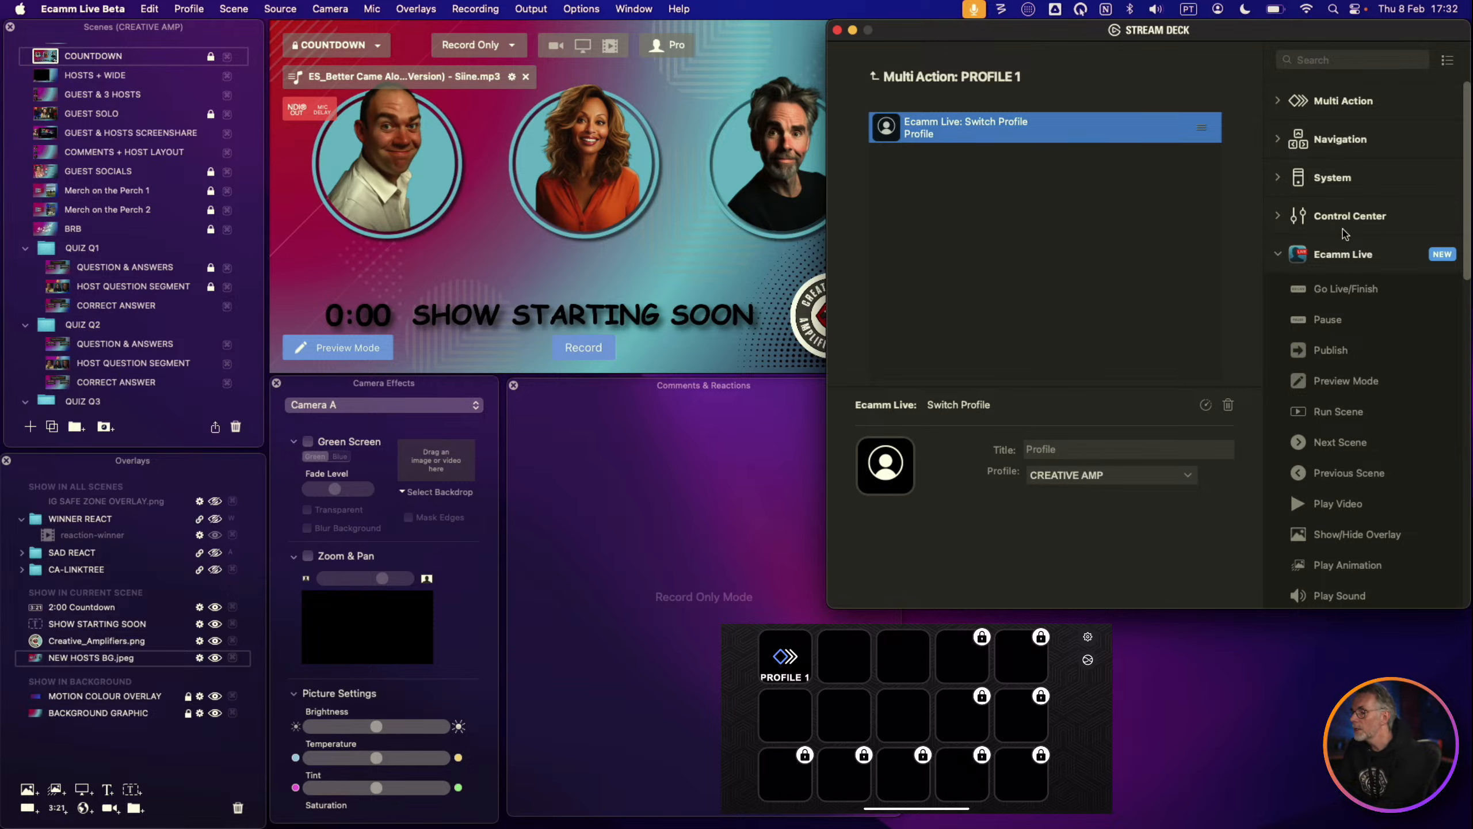
left_click(1278, 255)
left_click(1279, 218)
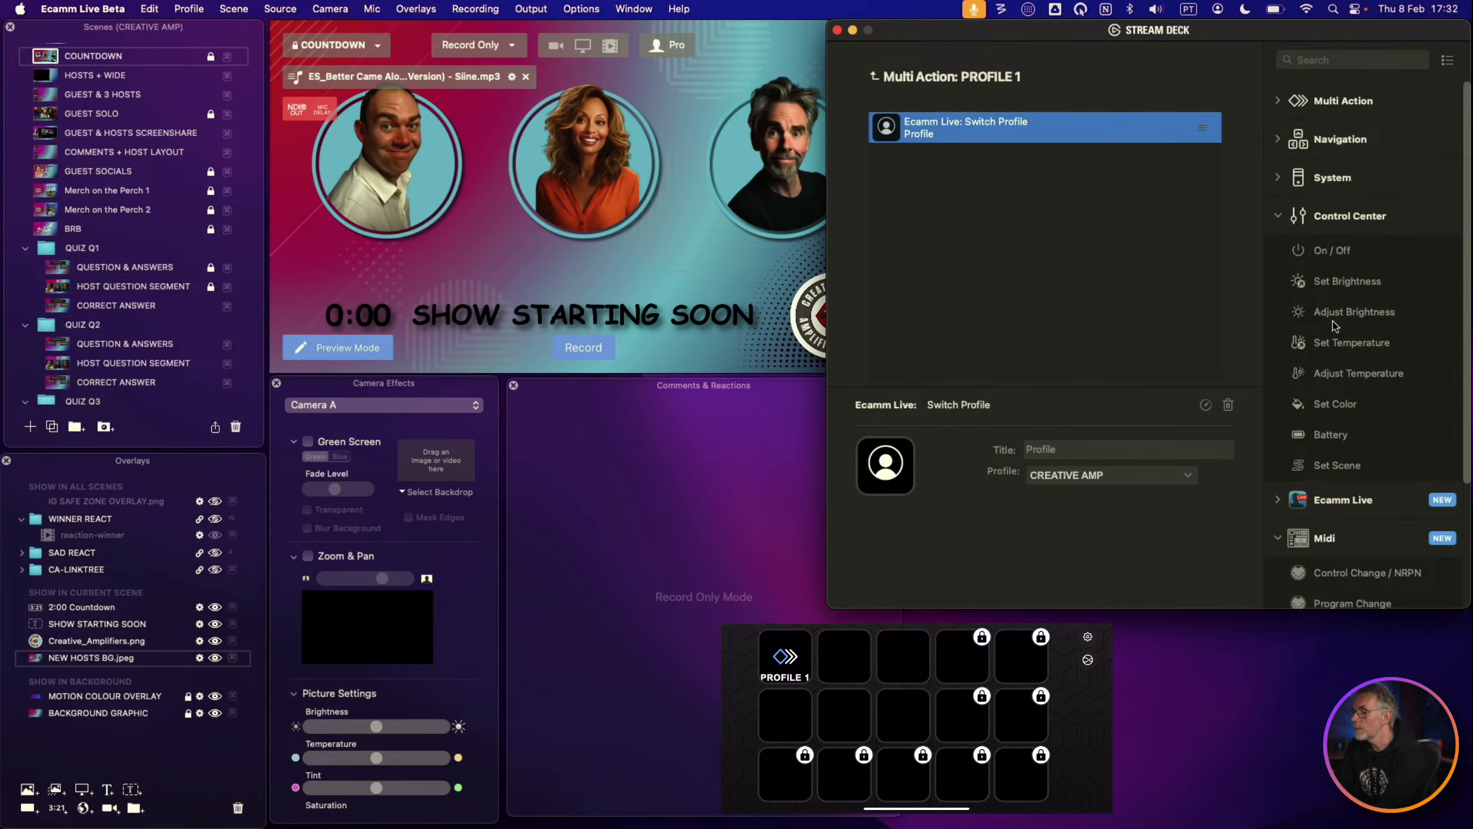
left_click(1280, 219)
left_click(1280, 182)
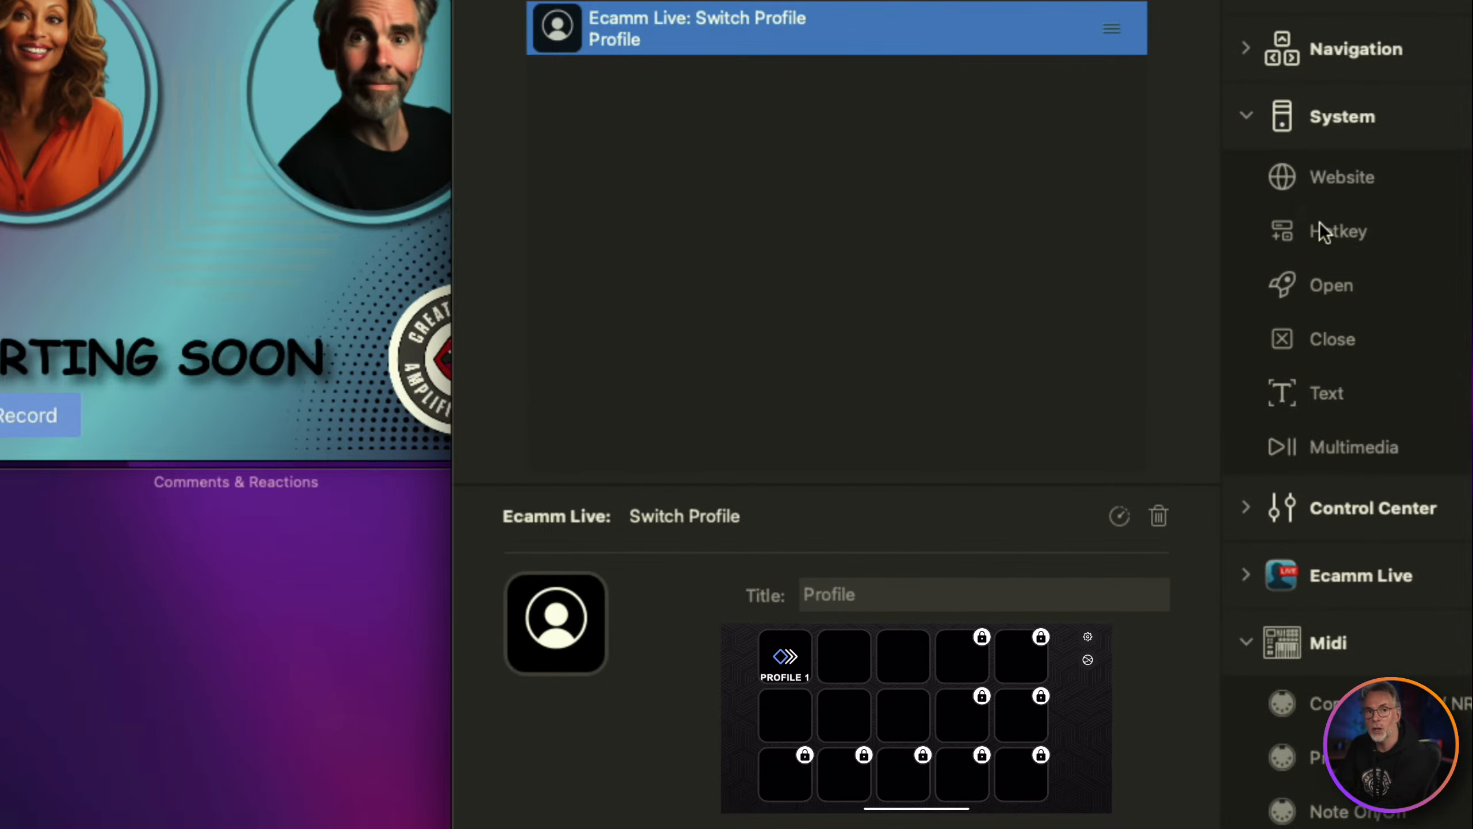
left_click_drag(1280, 231, 957, 177)
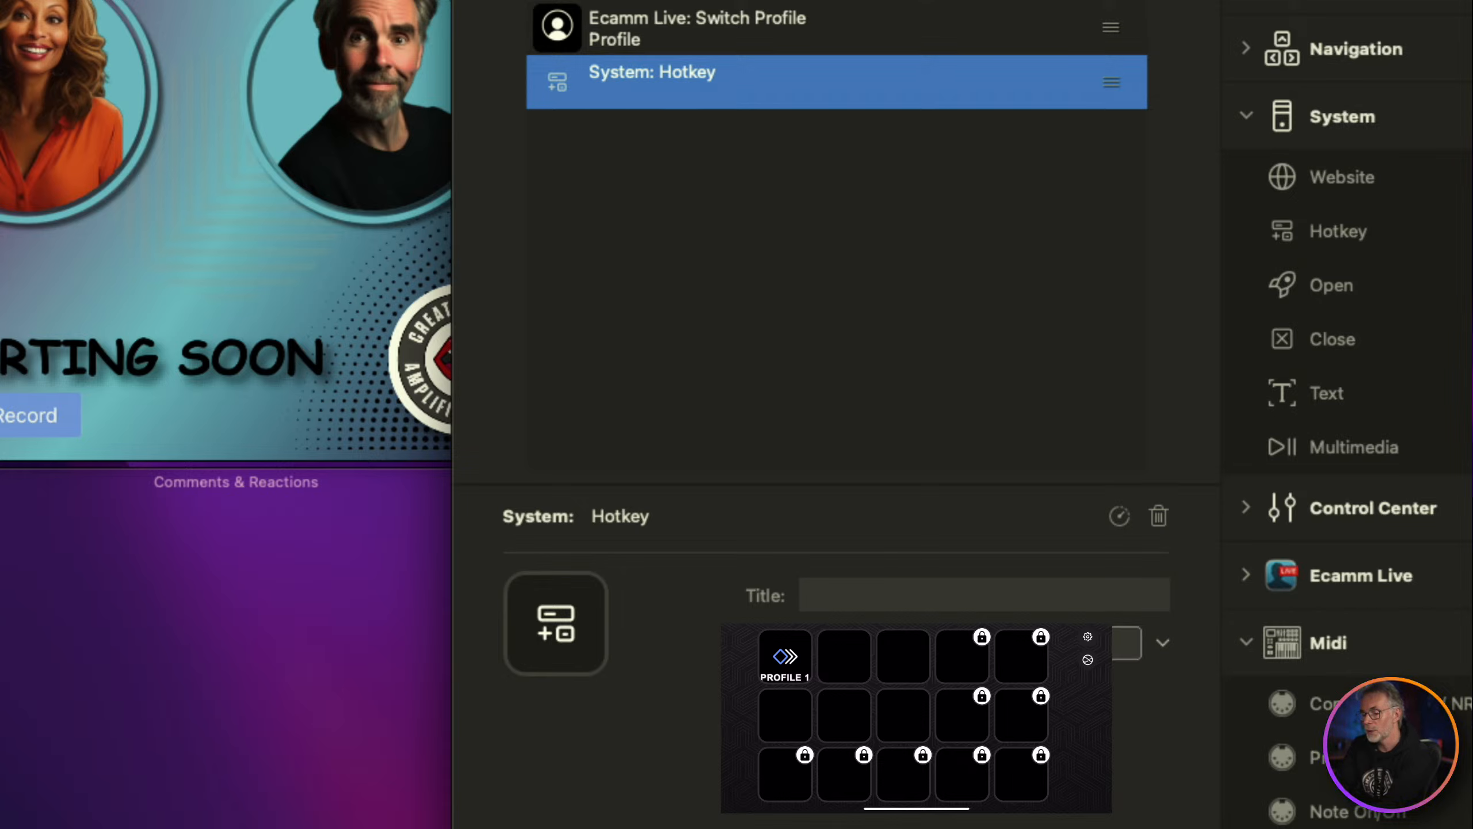
key("shift+a")
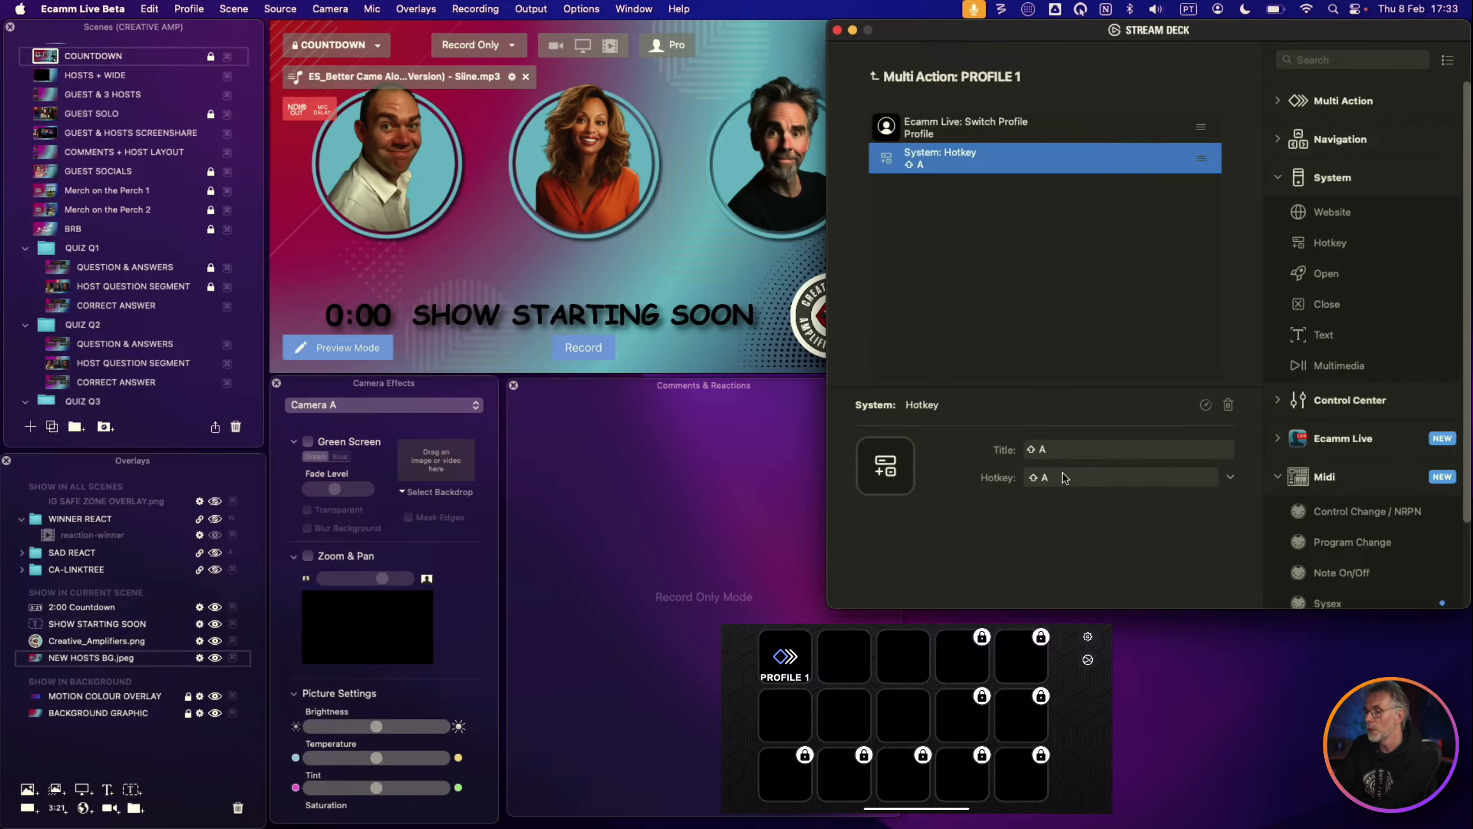
left_click(837, 29)
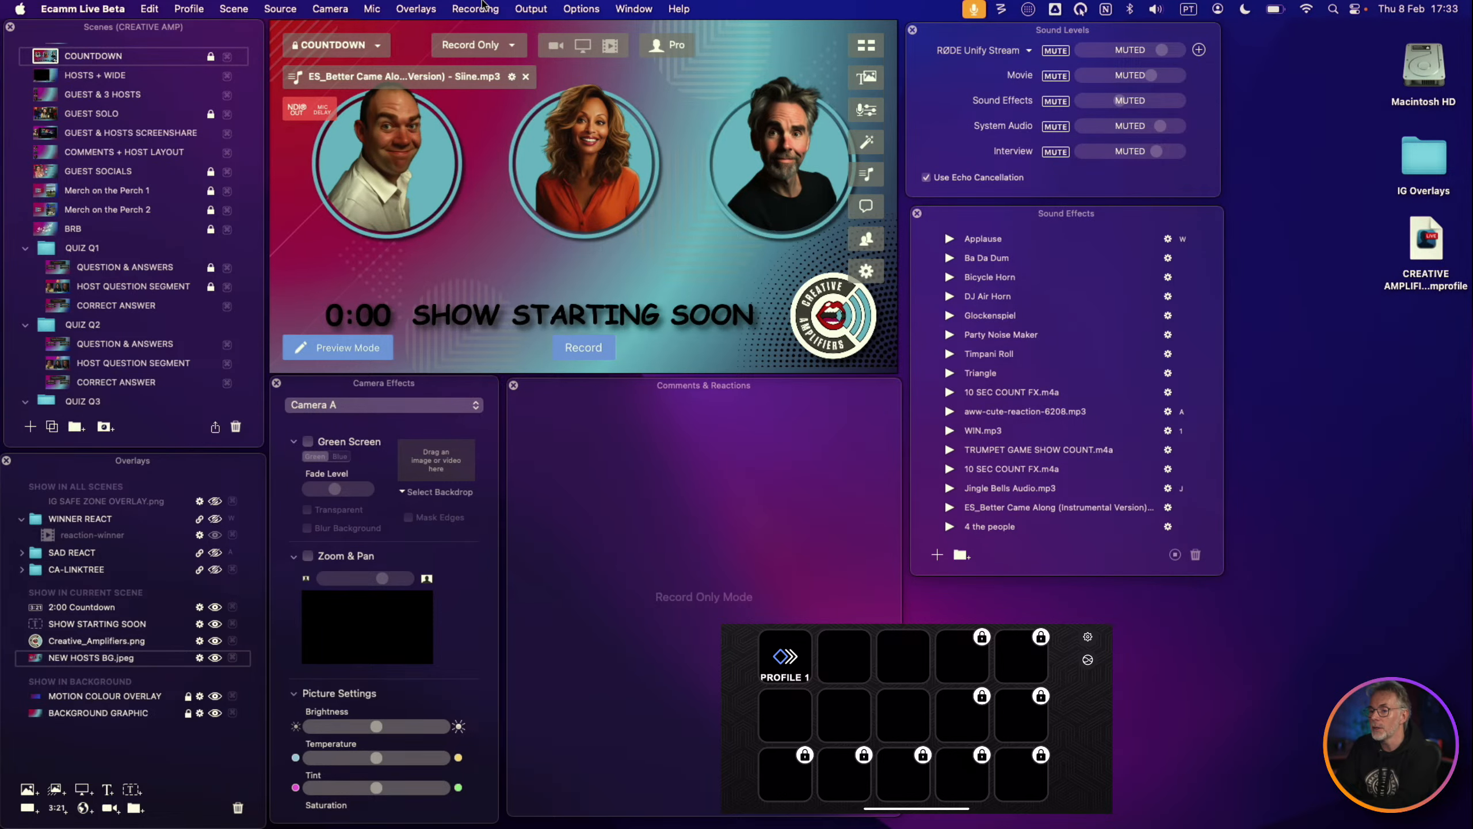
- Switch Ecamm Live to the IG LIVE profile and scatter the Comments & Reactions, Sound Effects, Camera Effects and Overlays windows across the desktop
left_click(204, 8)
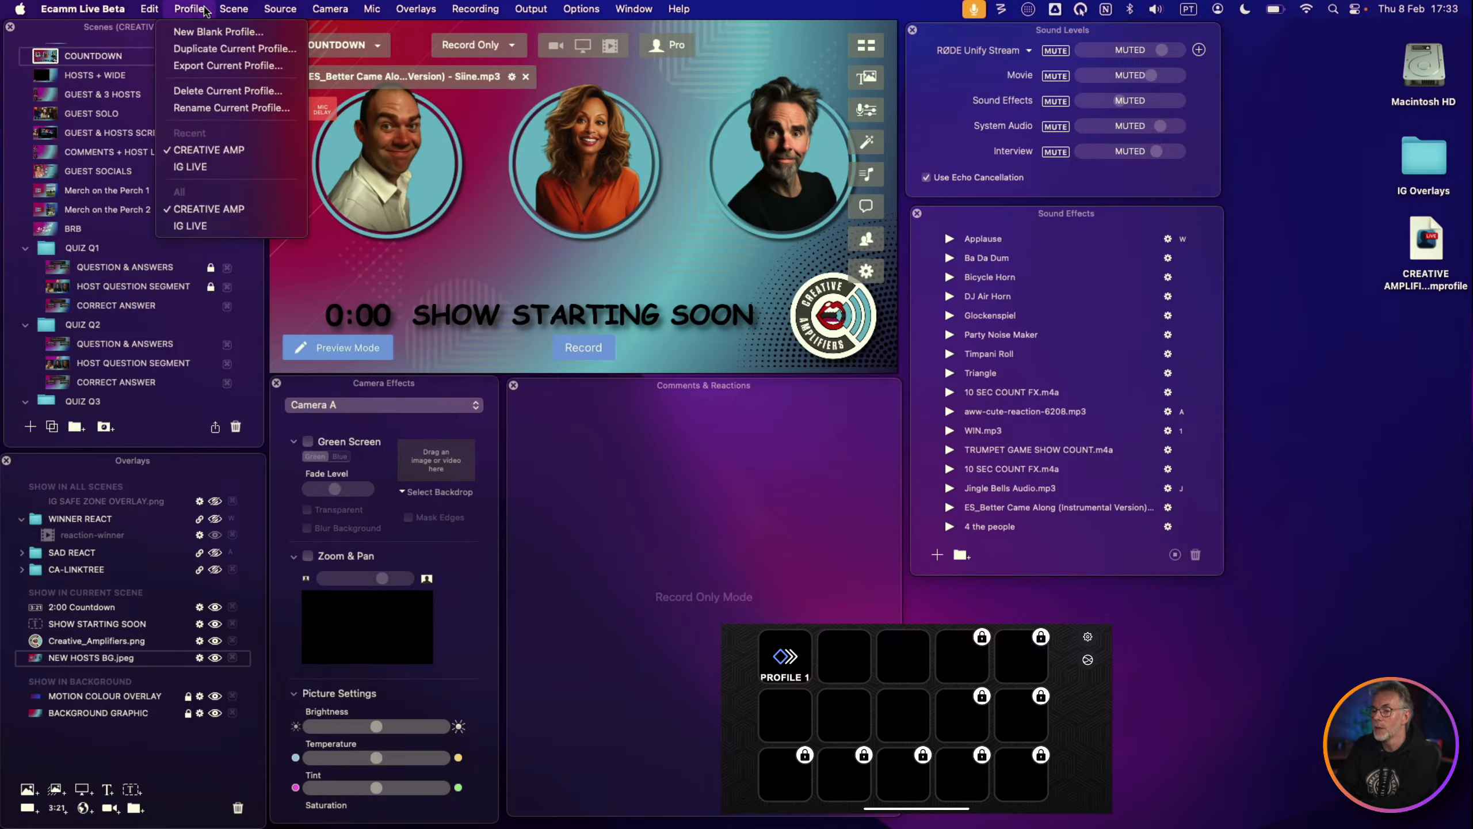
left_click(214, 167)
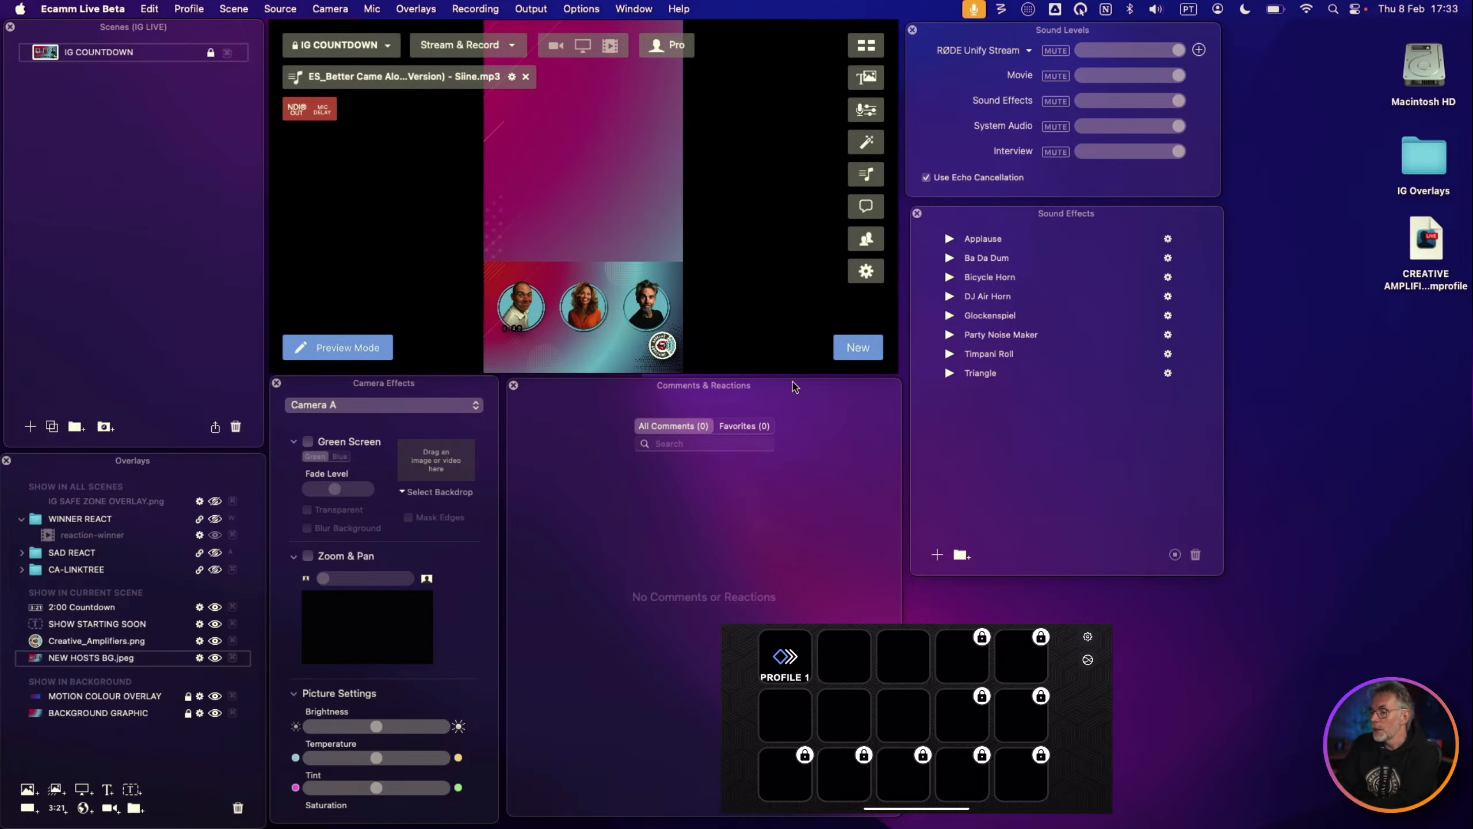
left_click_drag(807, 401, 1101, 338)
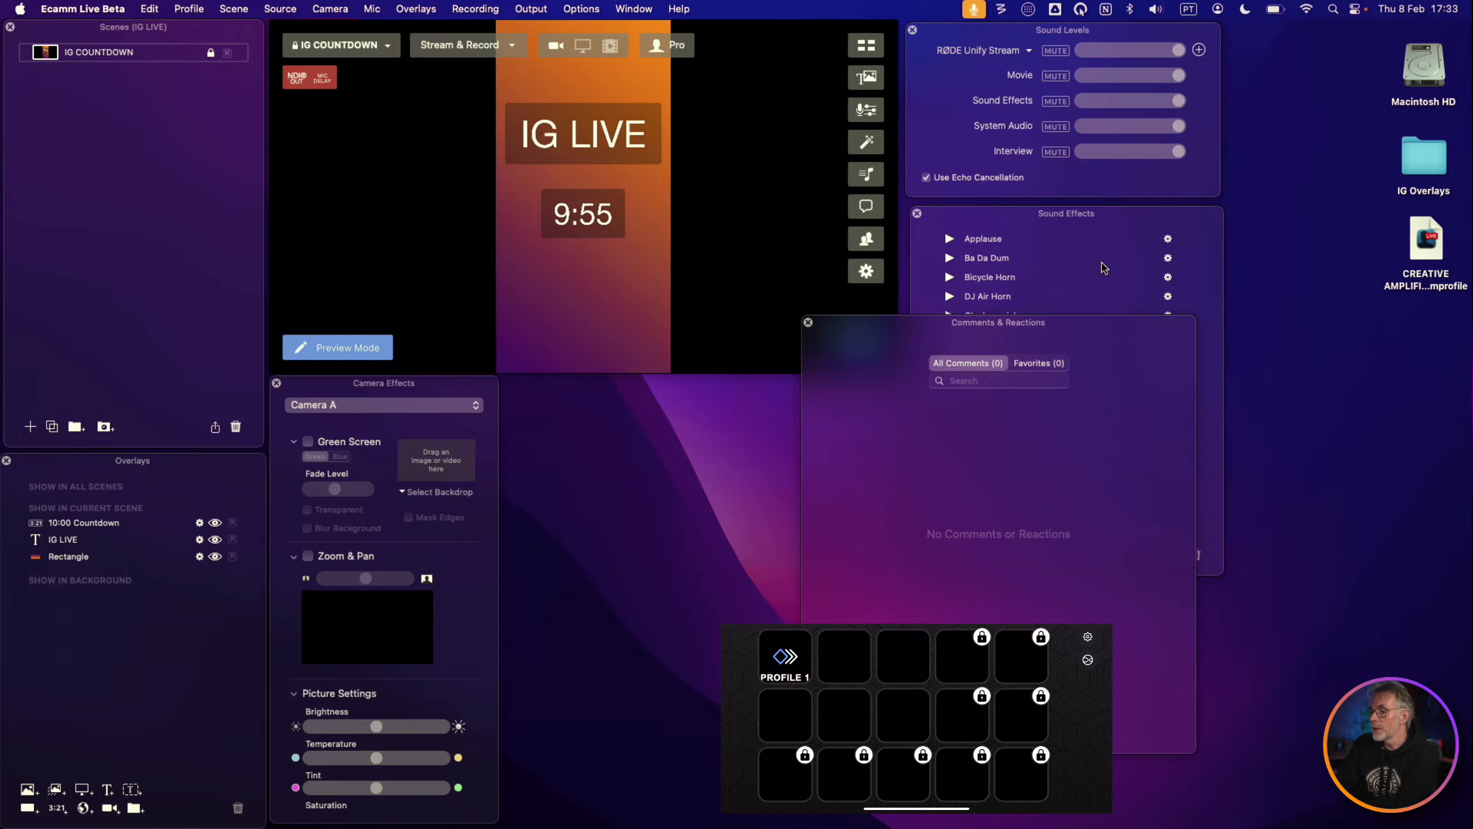
left_click_drag(1141, 228, 1258, 261)
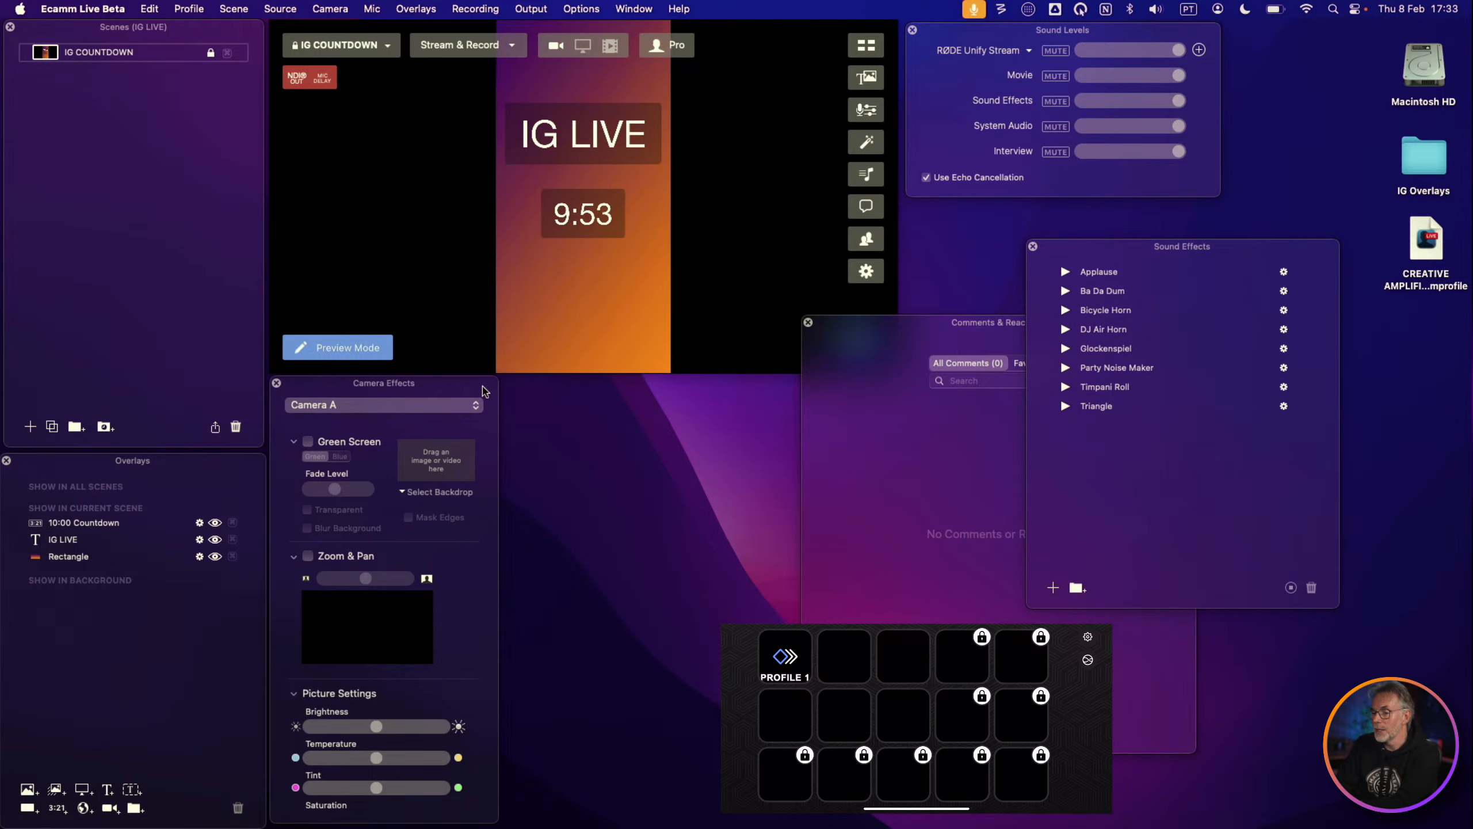
left_click_drag(457, 386, 874, 168)
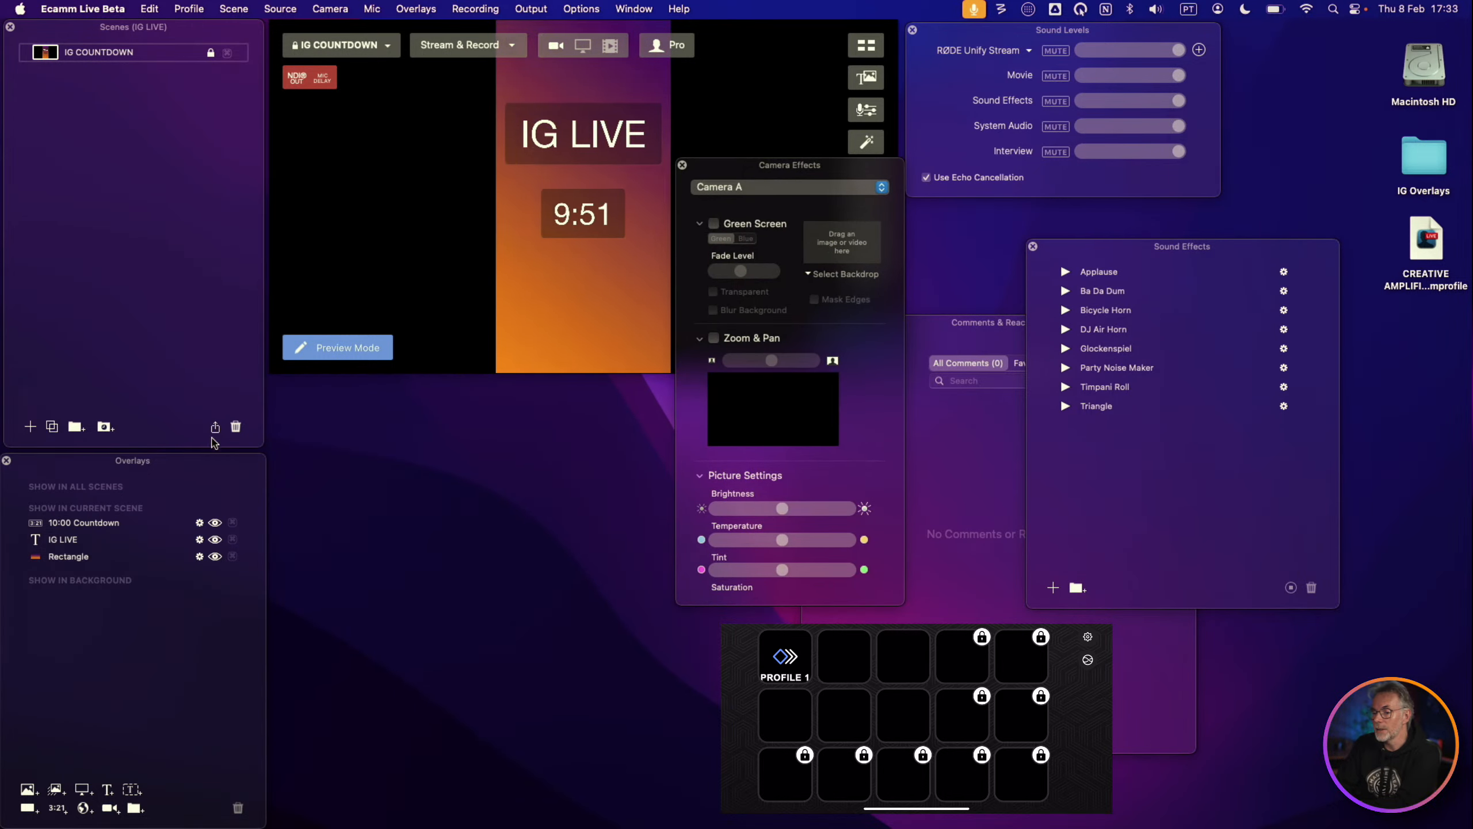
left_click_drag(209, 474, 316, 236)
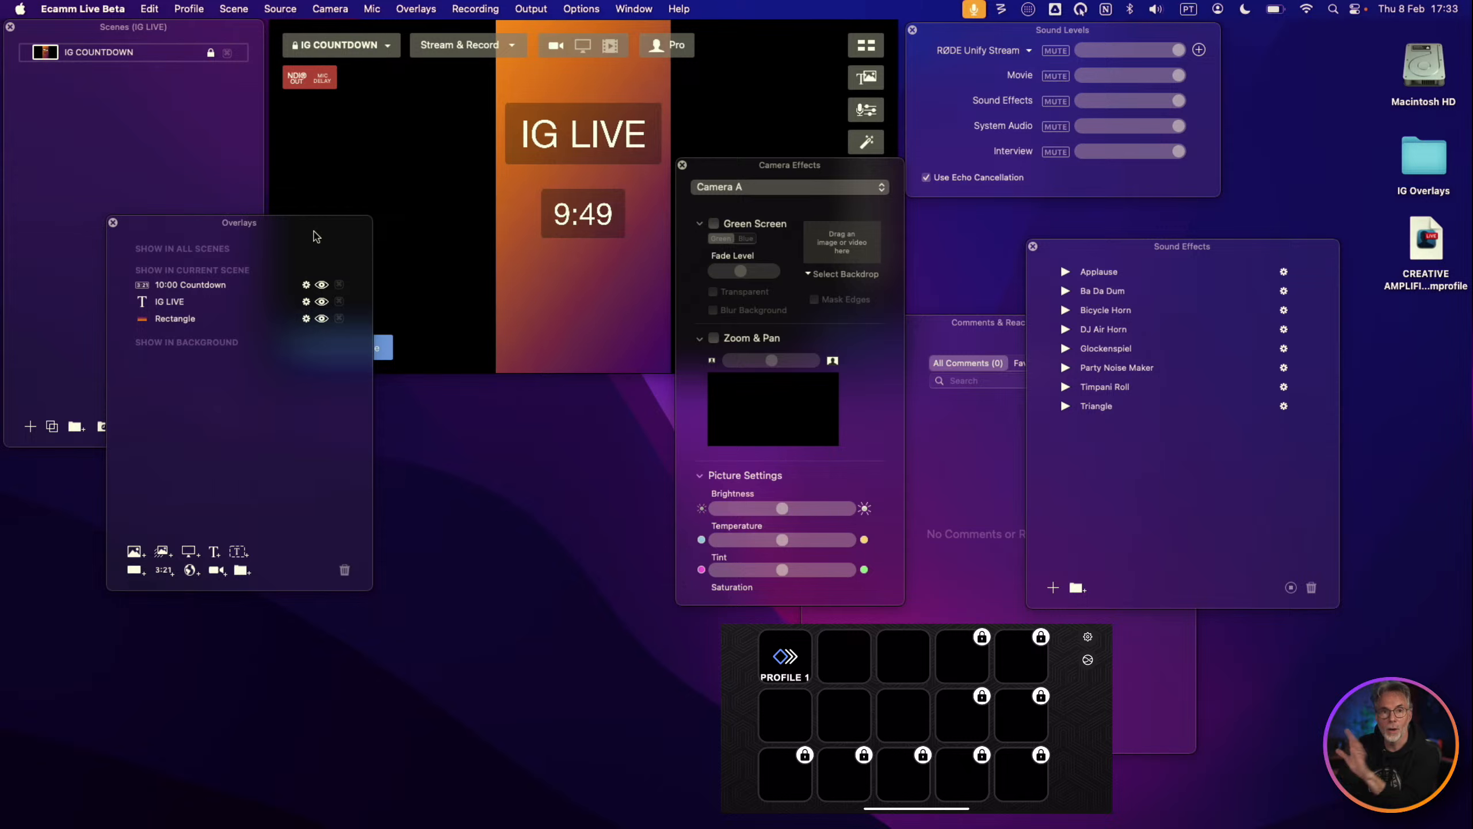
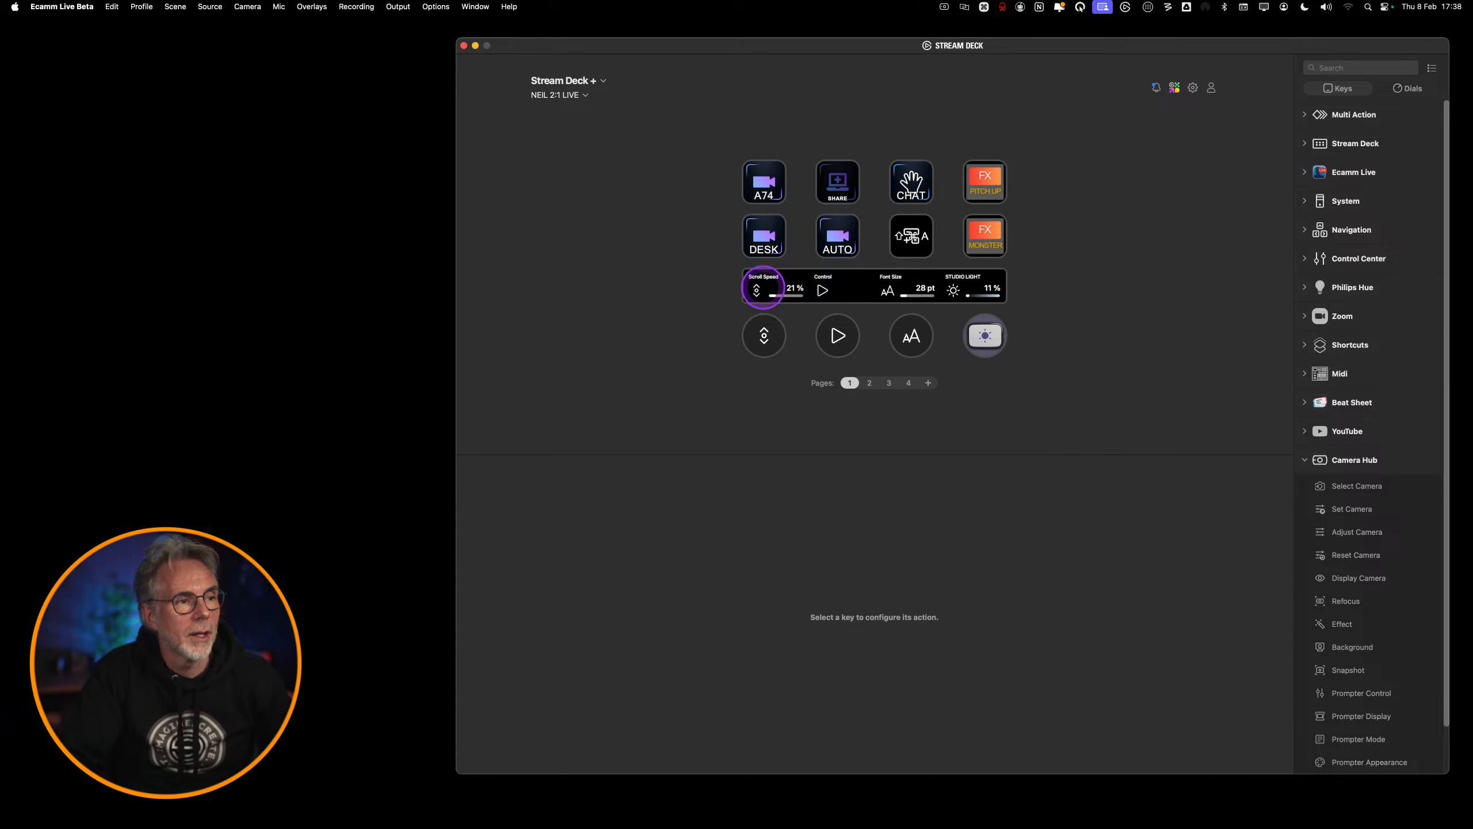
- Inspect the Scroll Speed dial's settings and the Camera Hub actions available for Stream Deck + dials
left_click(764, 288)
key("ctrl")
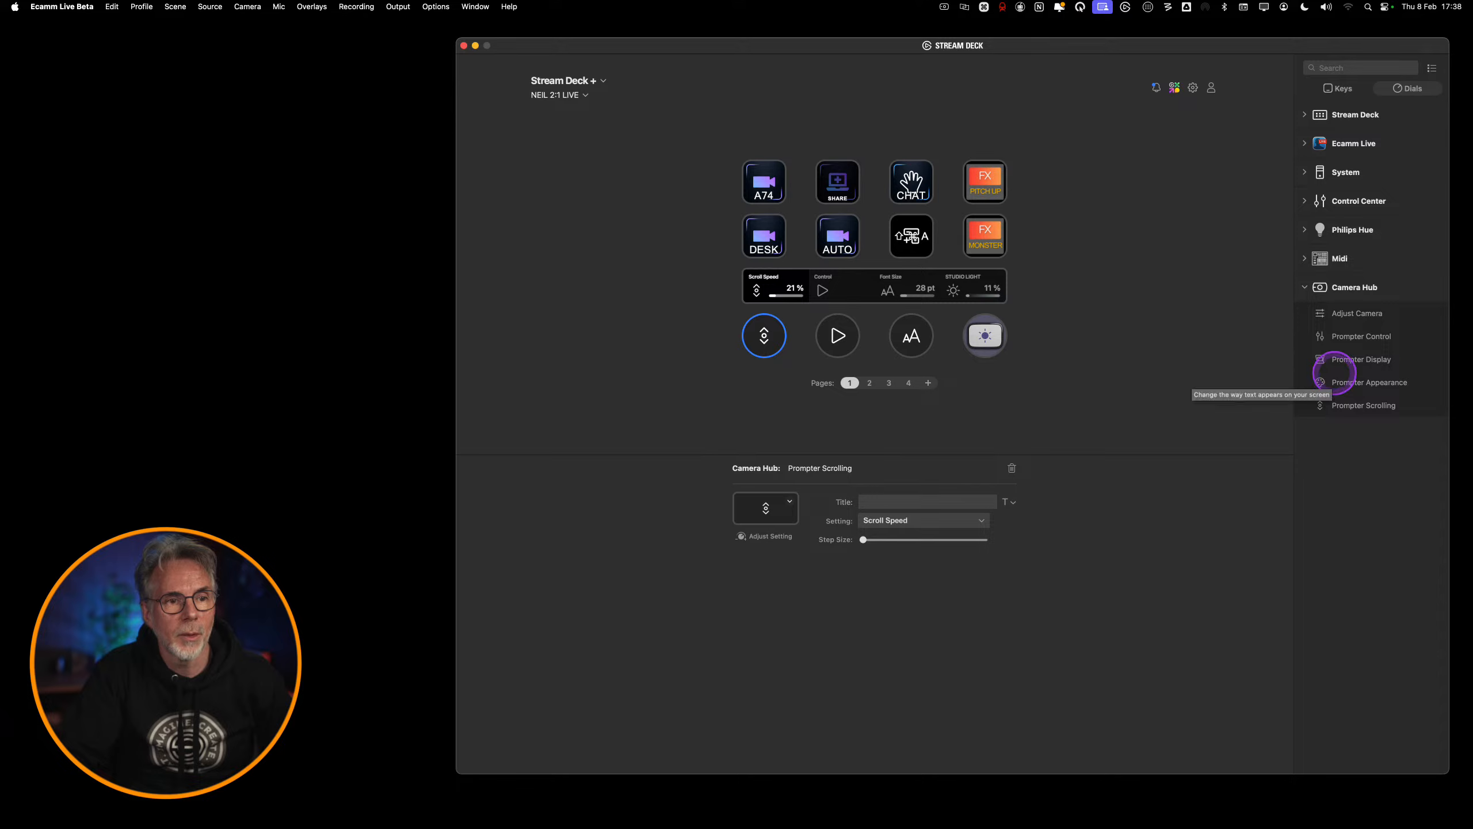
key("ctrl")
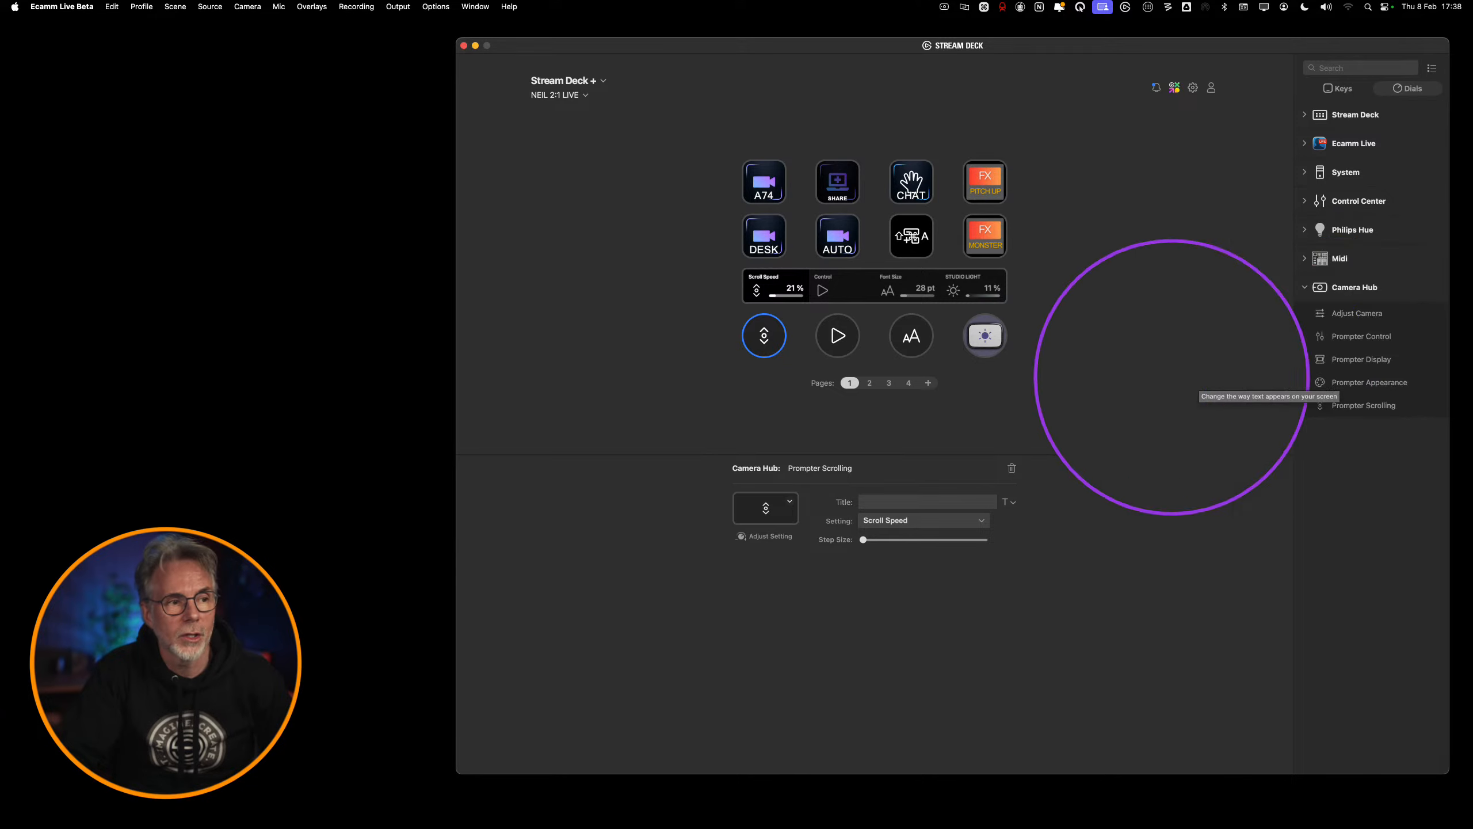
- Replace the hotkey action on the key below CHAT with the Camera Hub Prompter Control action
right_click(912, 244)
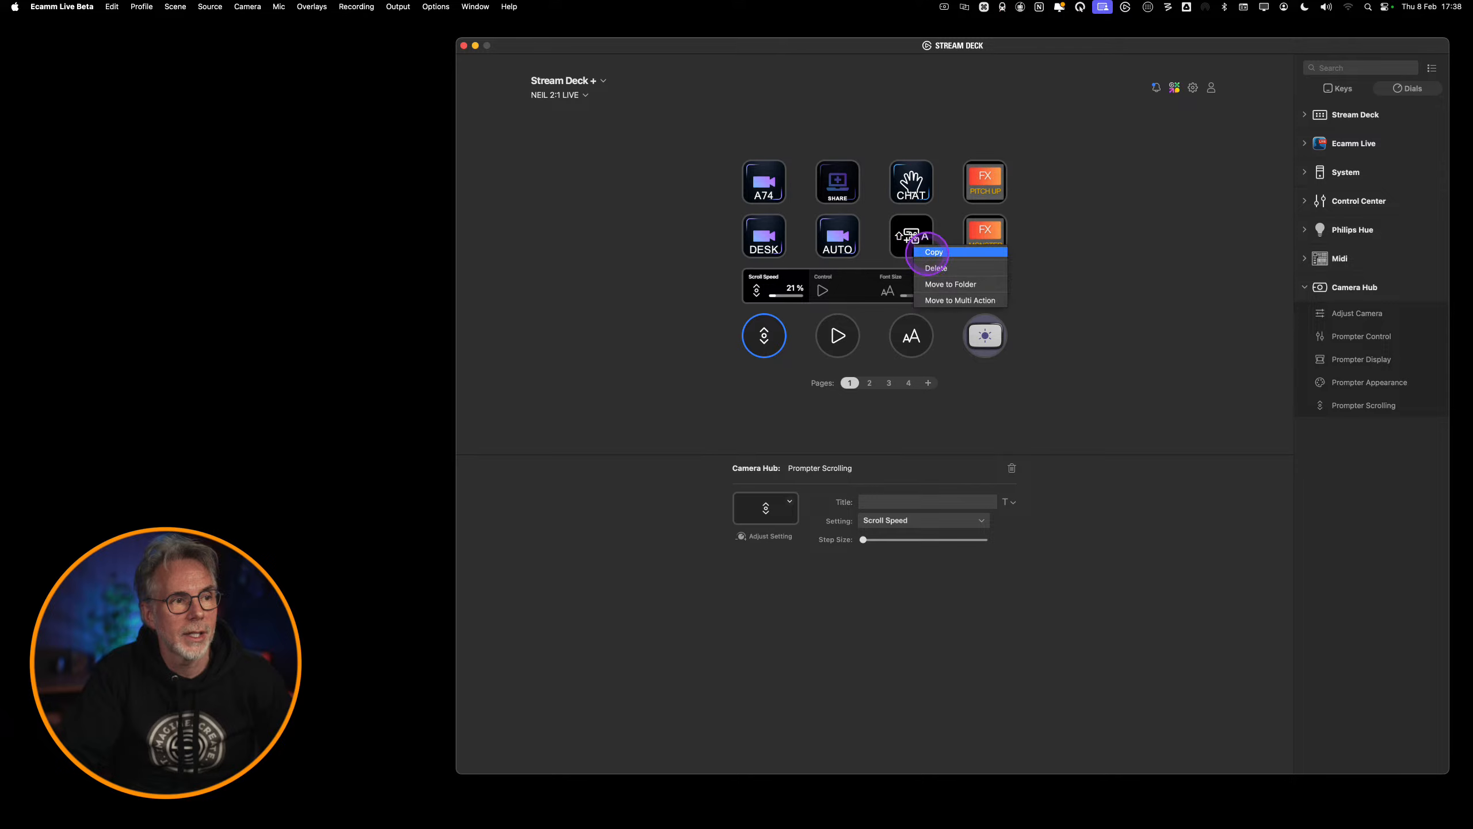
left_click(939, 269)
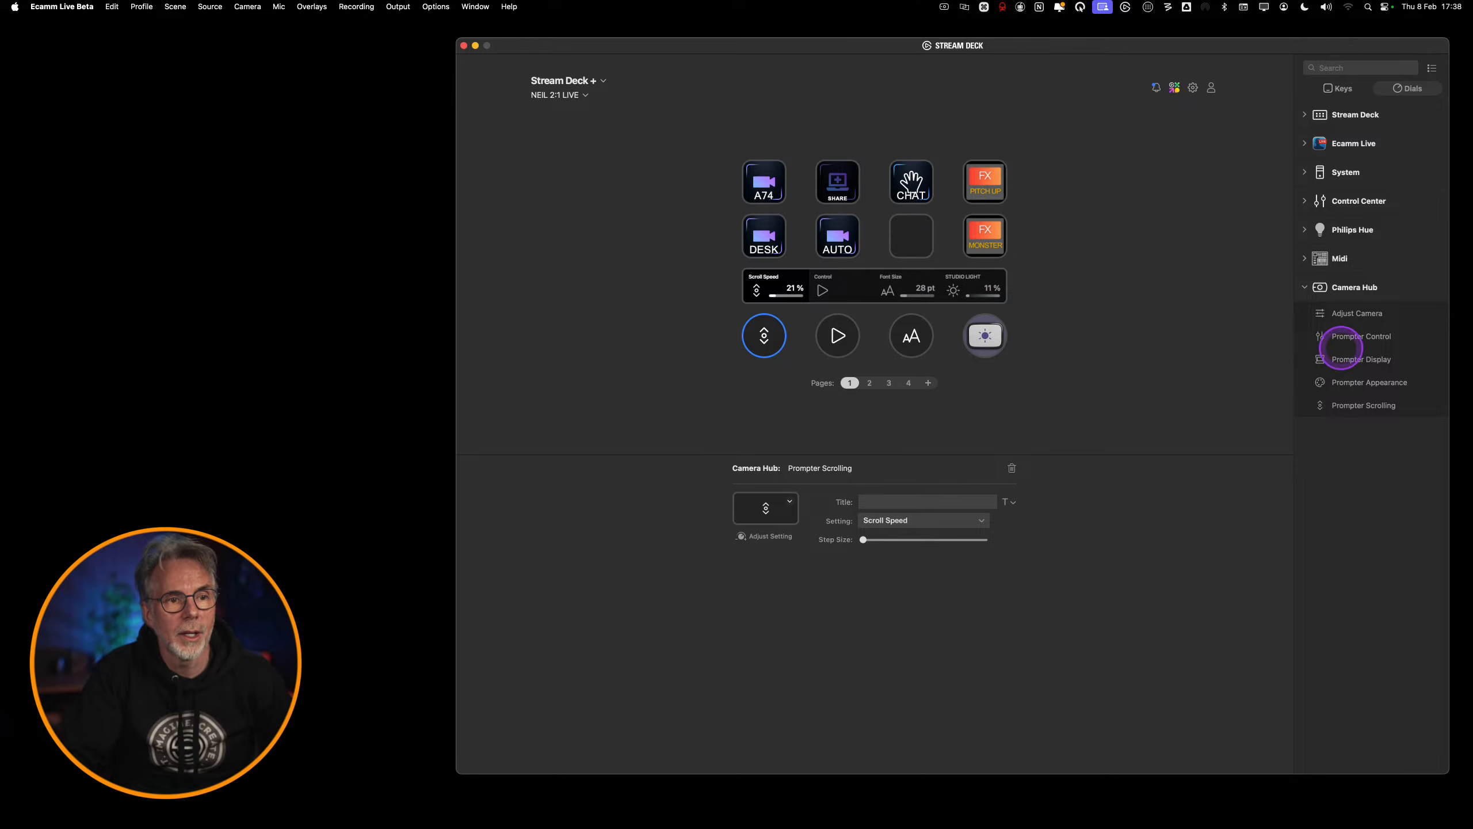
key("ctrl")
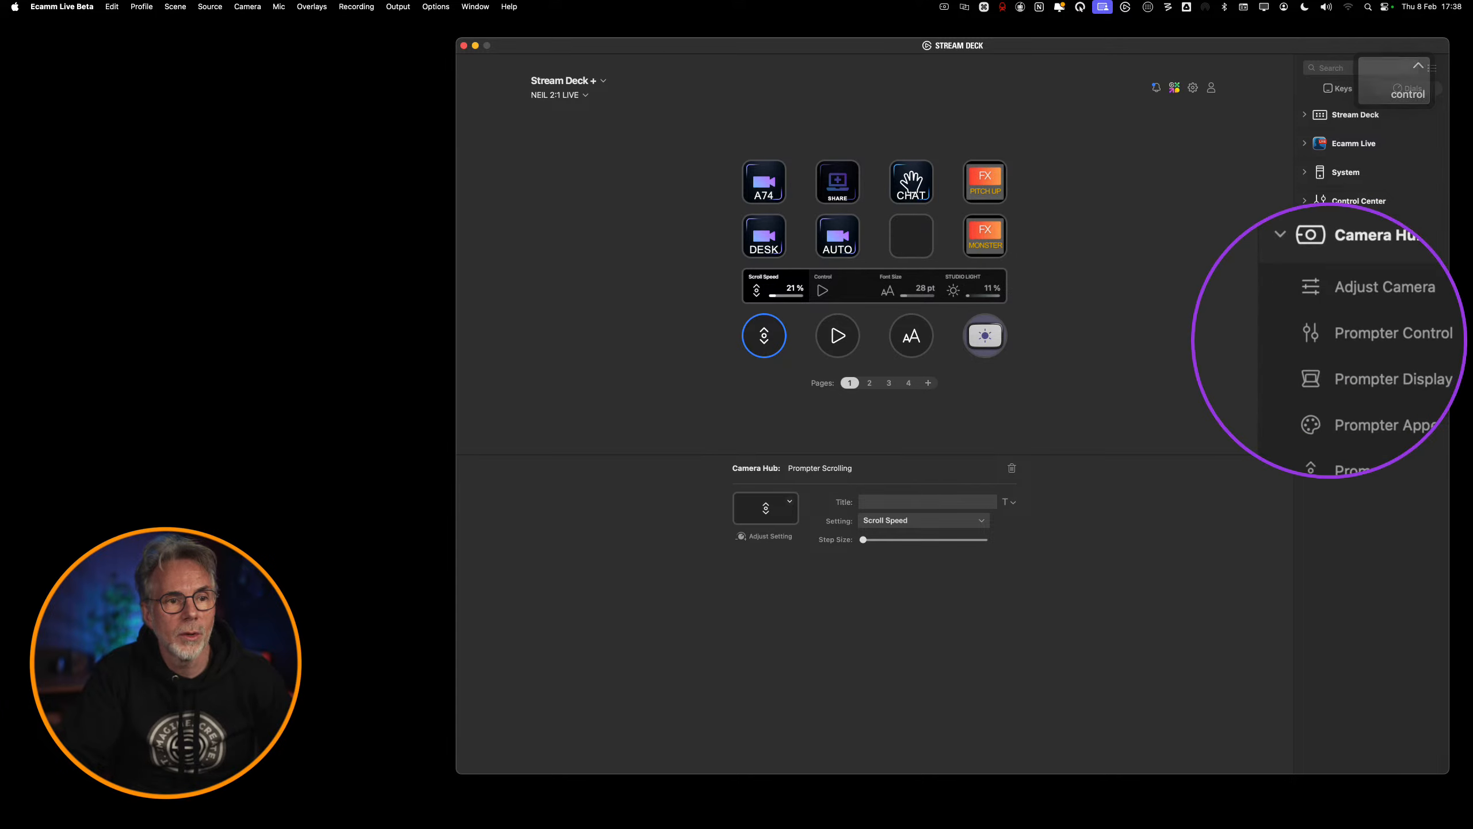
left_click_drag(1329, 336, 912, 235)
key("ctrl")
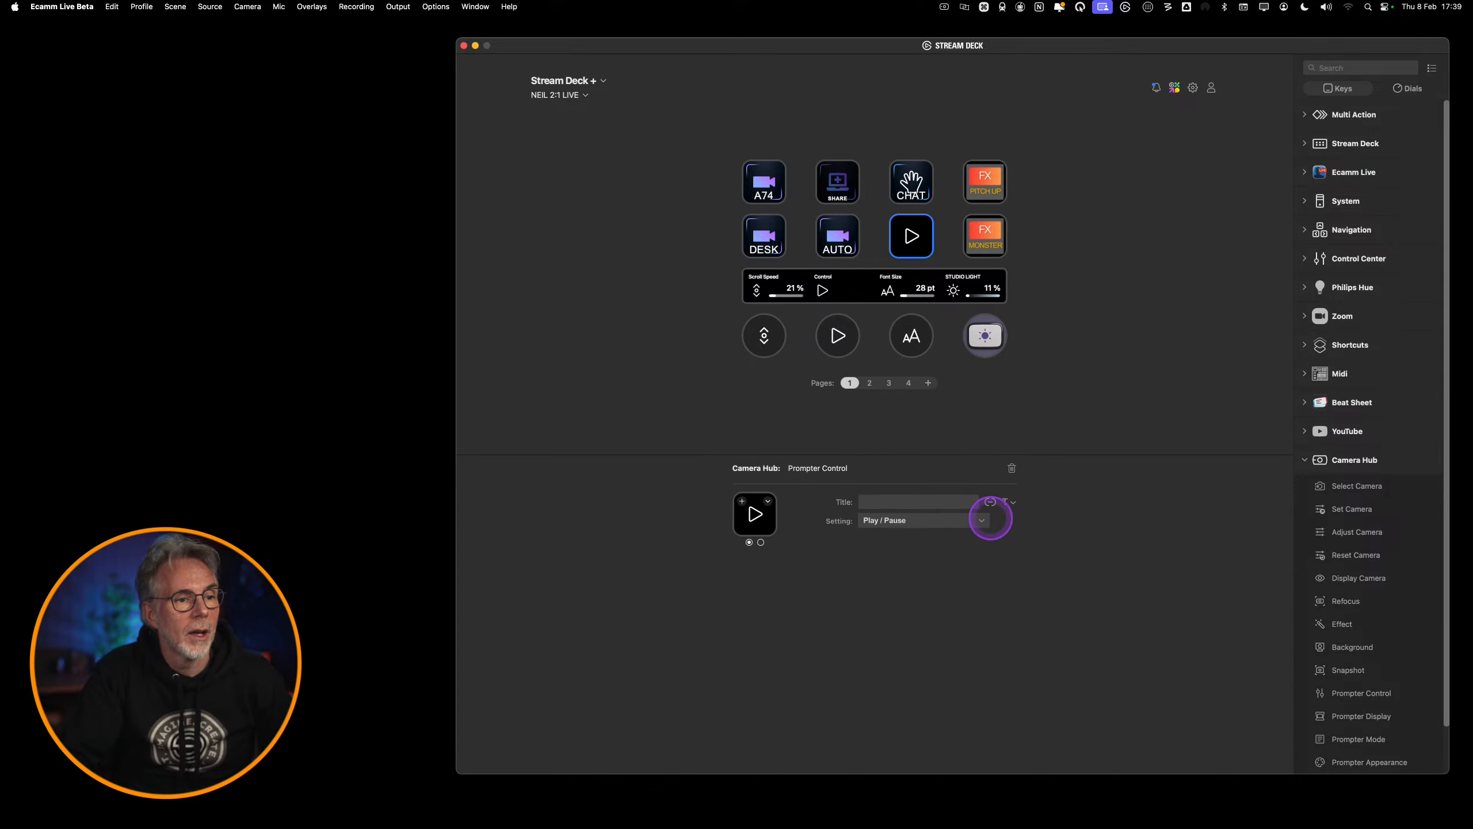
- Examine the Prompter Control key's setting options and the Camera Hub actions available for keys
left_click(986, 516)
key("ctrl")
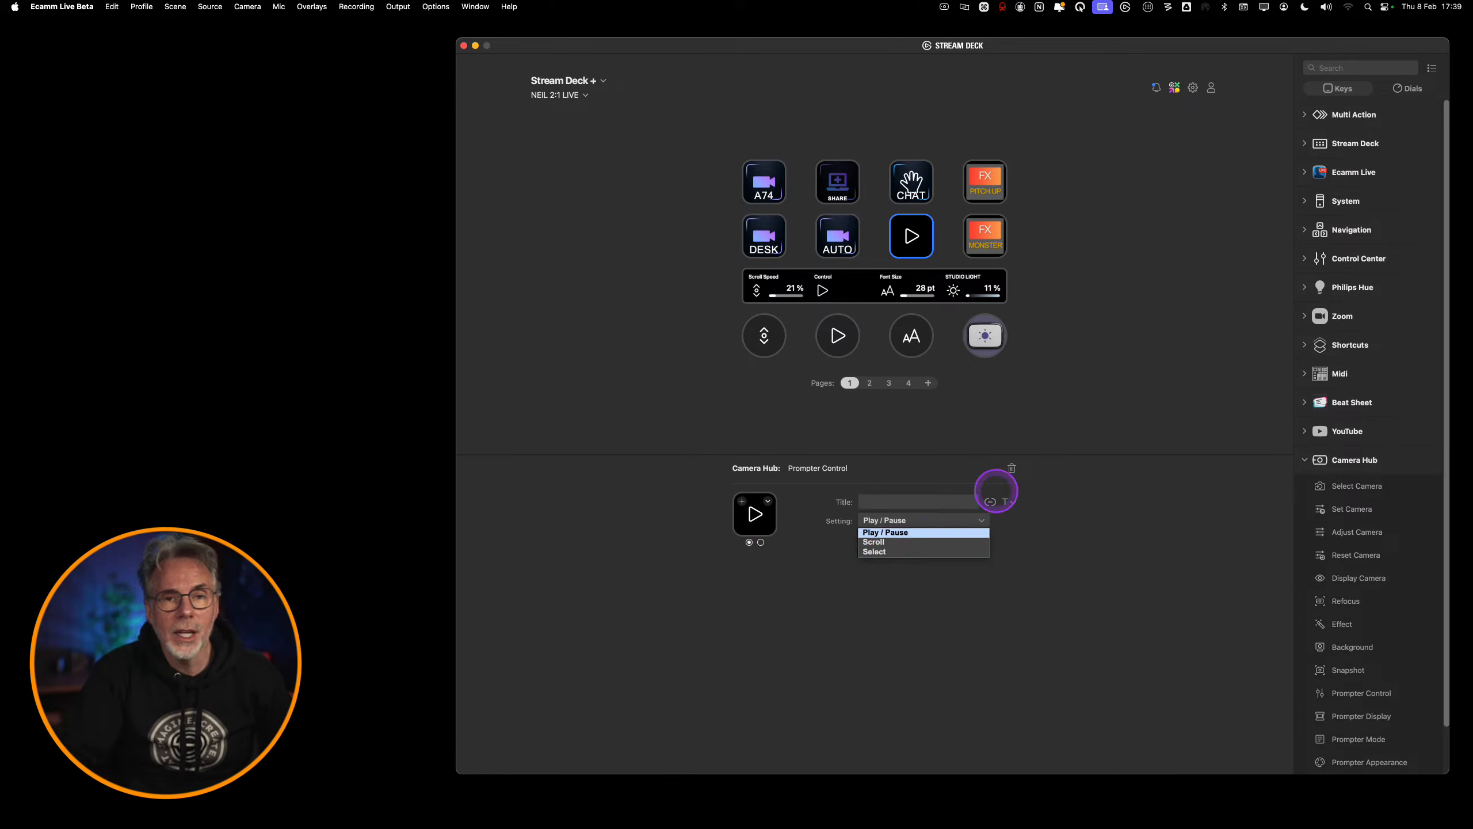
key("ctrl")
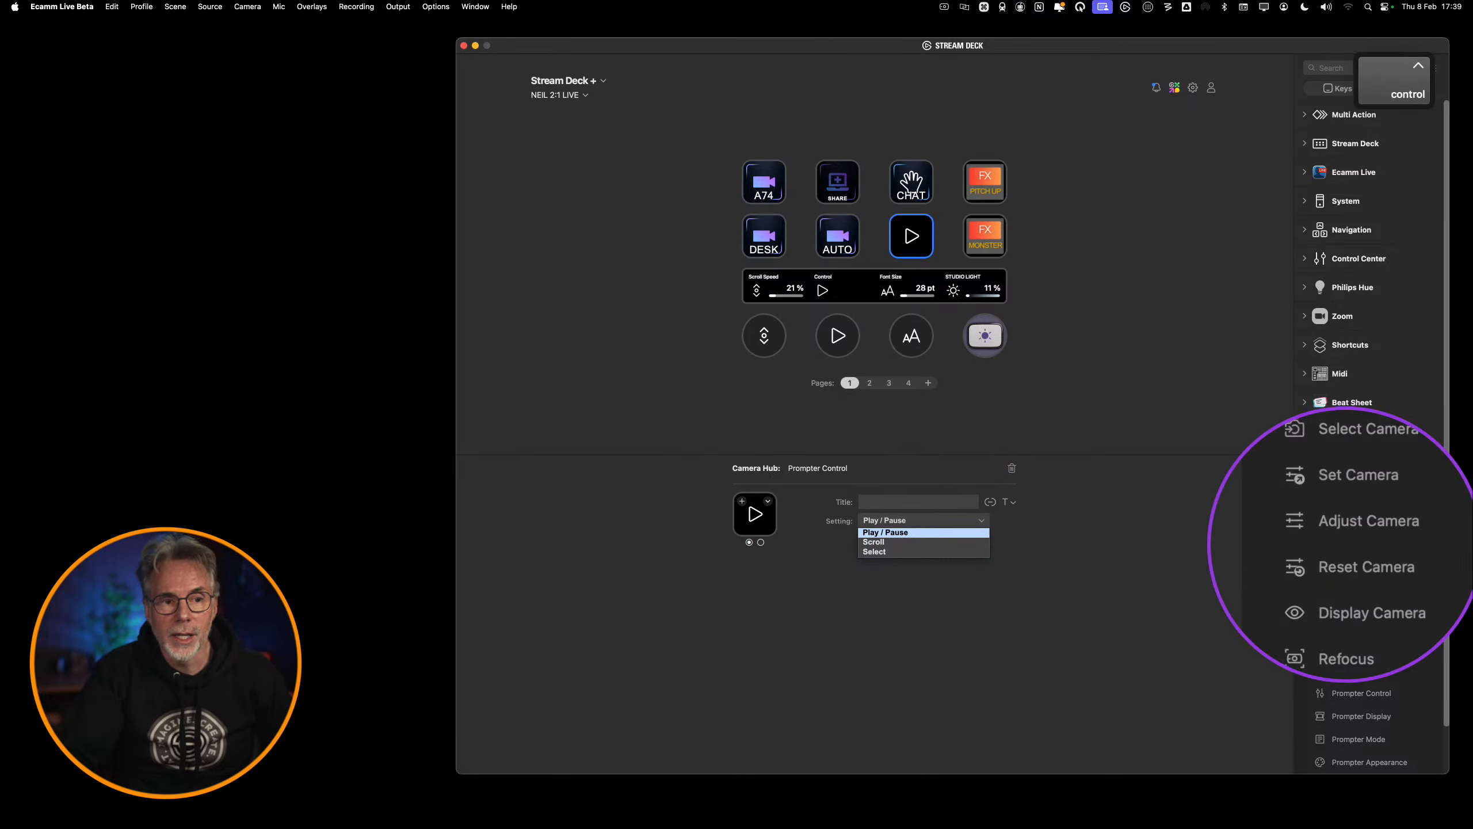
scroll(1344, 548, "down", 2)
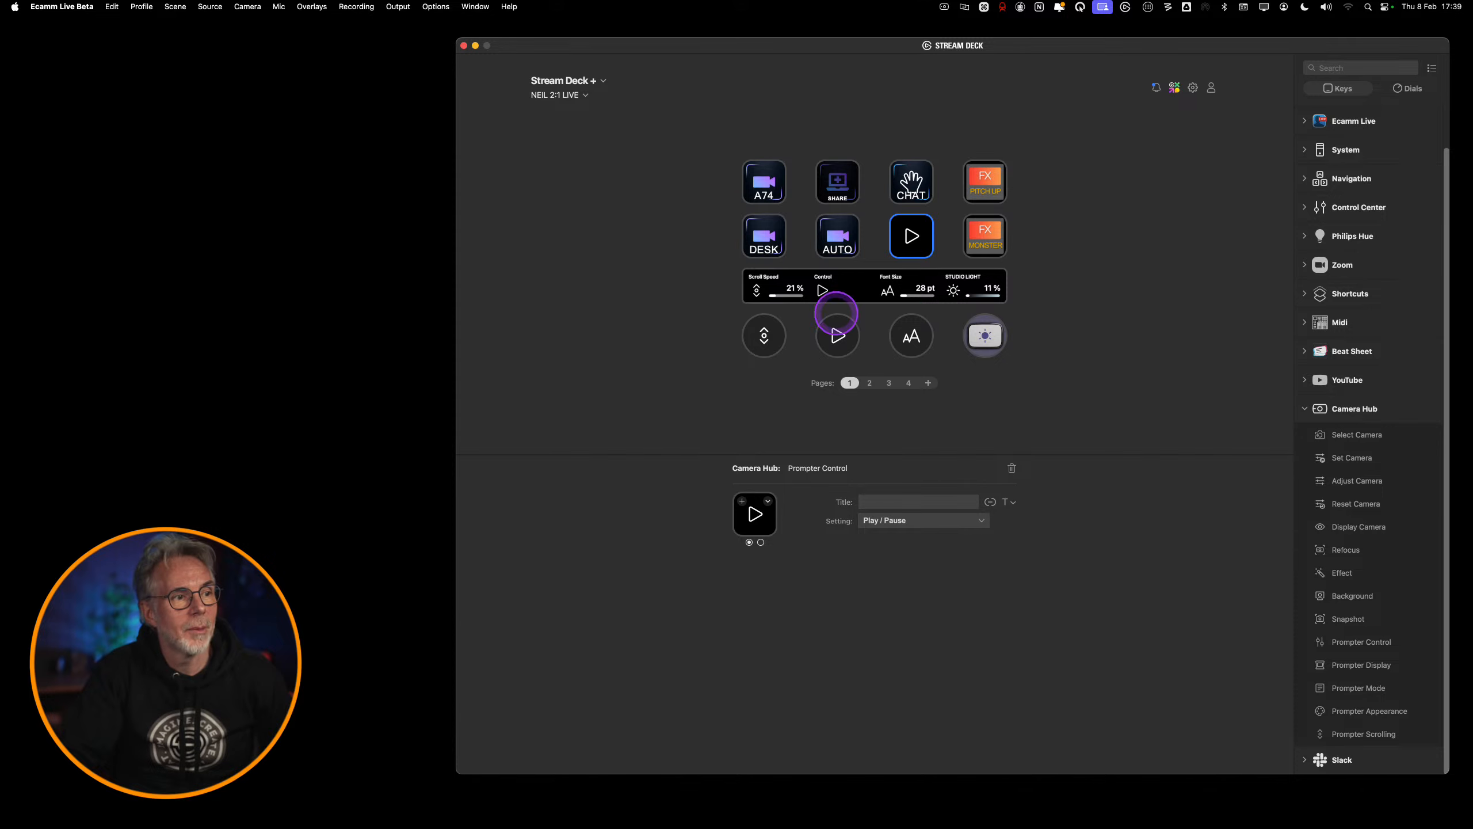
- Examine the Camera Hub settings of the Scroll Speed dial and the Font Size dial
key("ctrl")
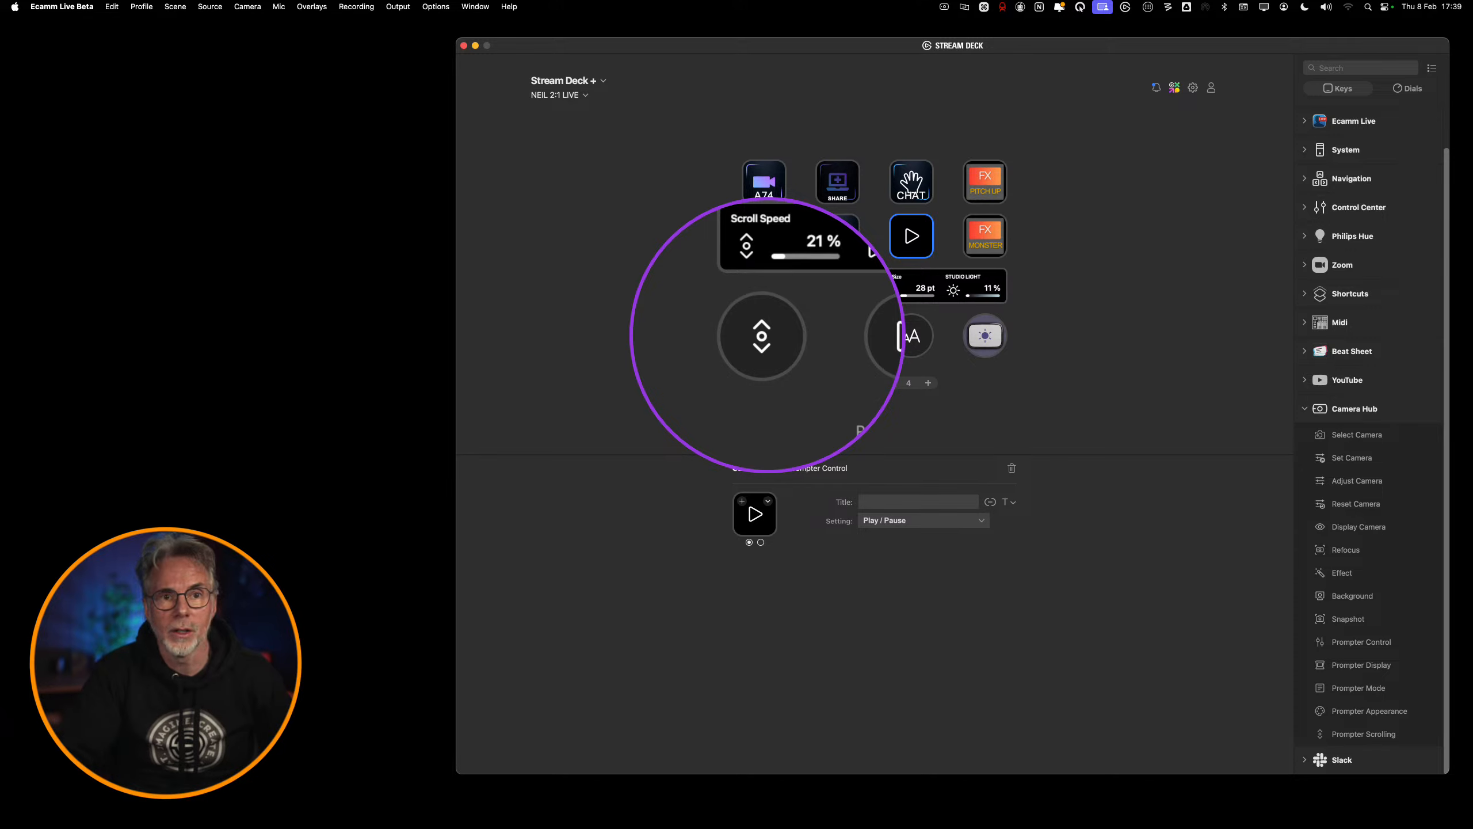
left_click(763, 335)
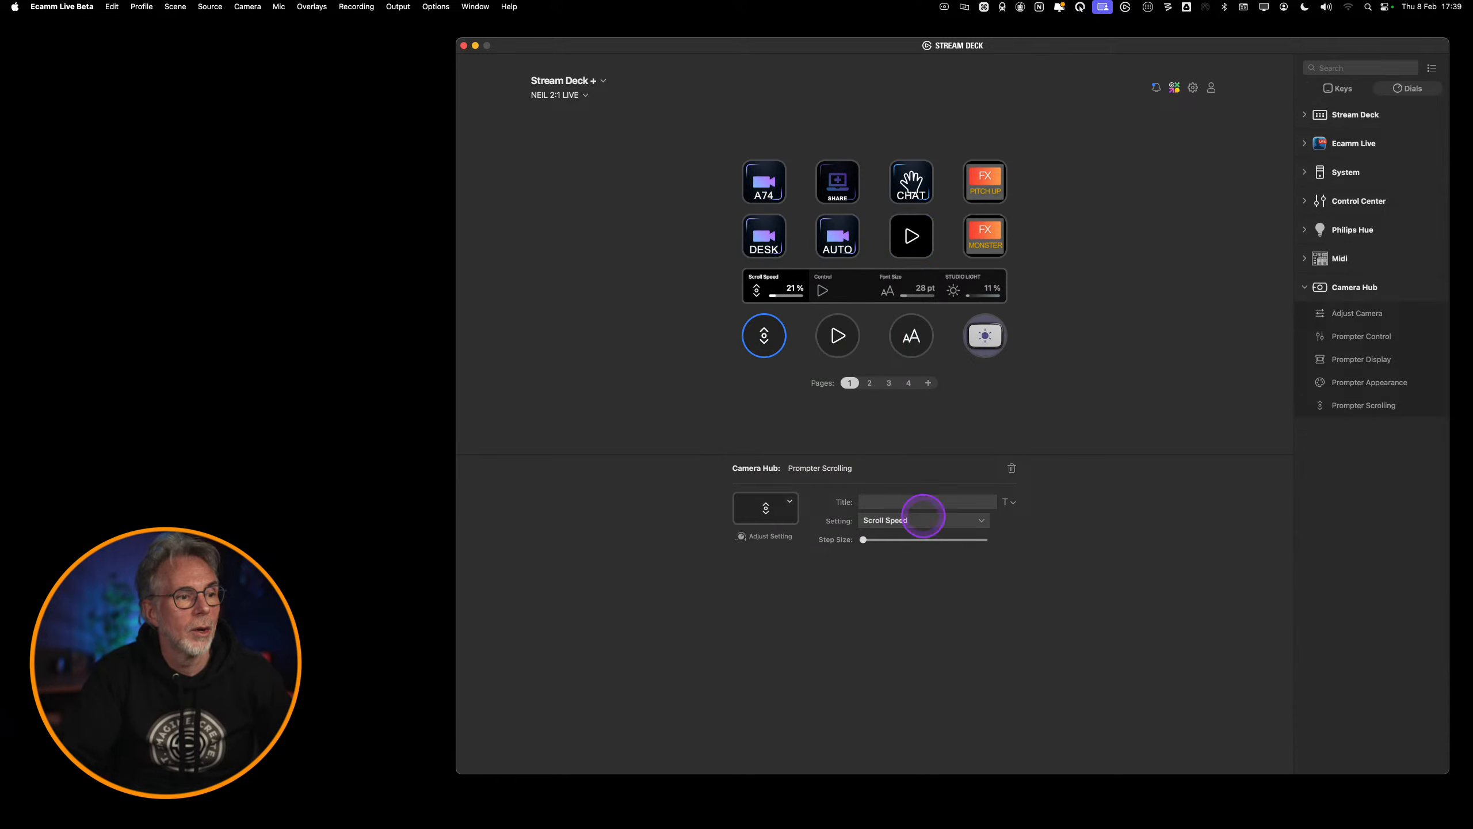
key("ctrl")
key("ctrl")
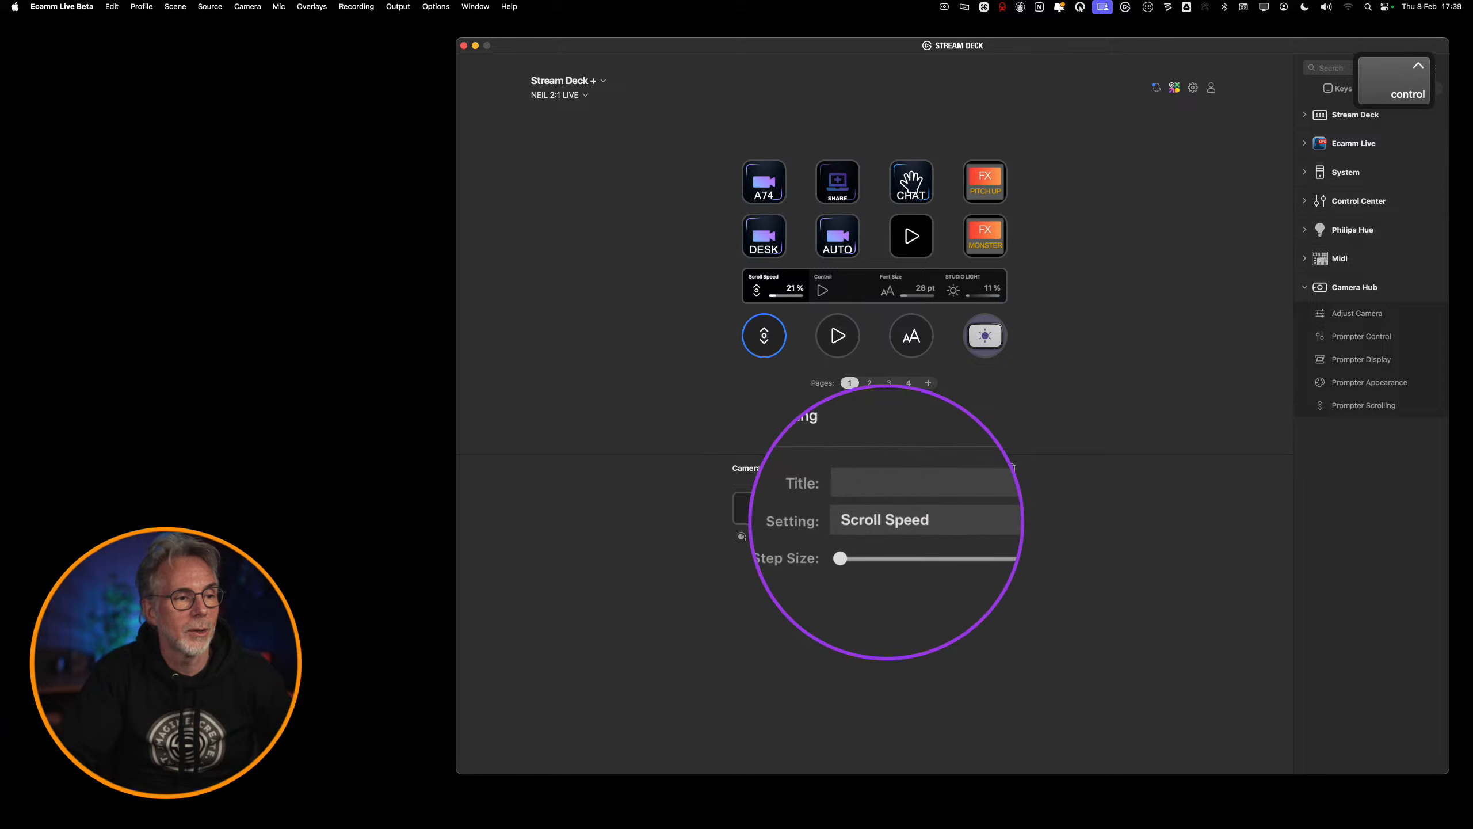
left_click(971, 522)
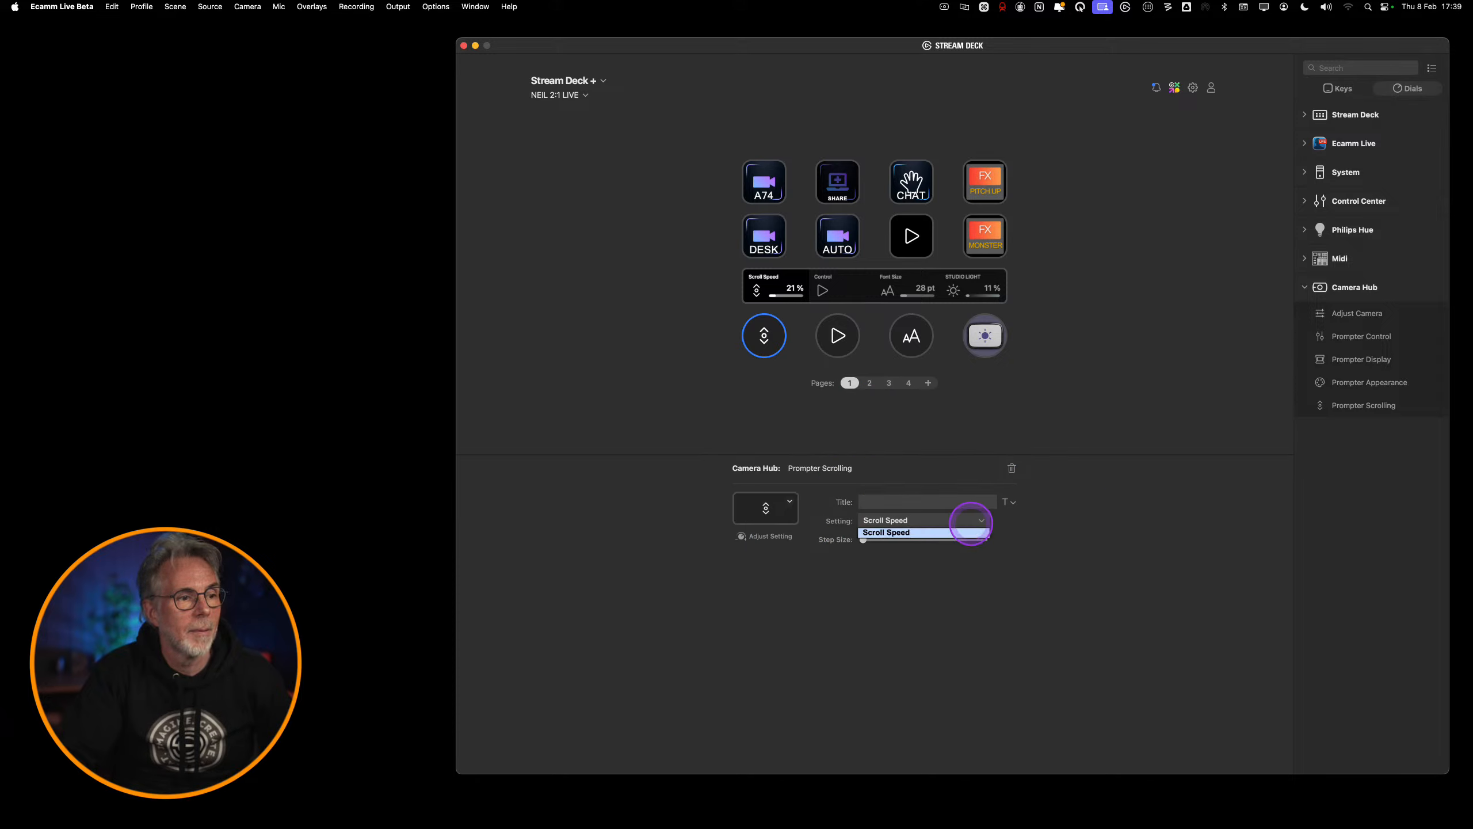
left_click(1020, 360)
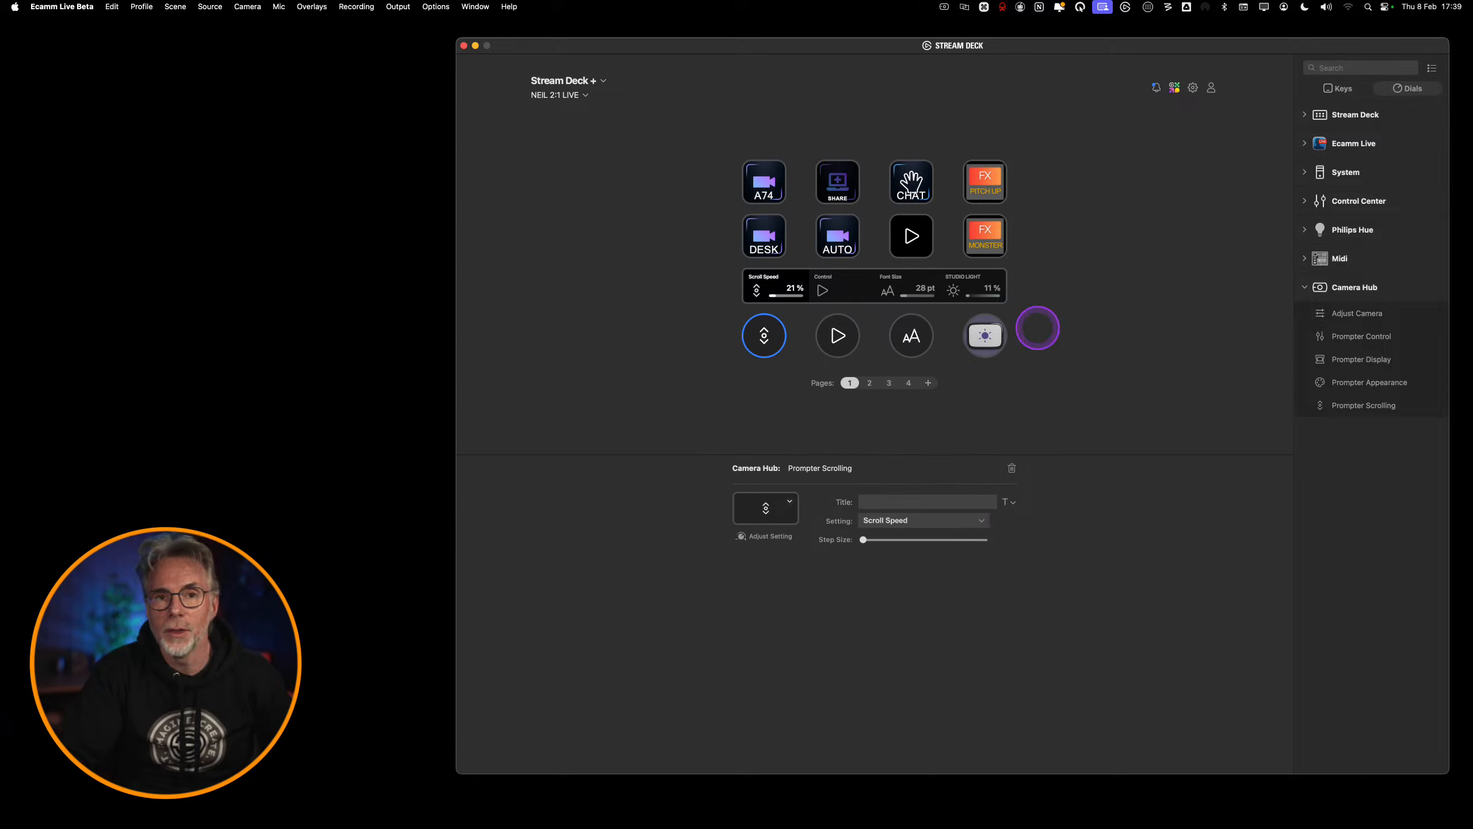
left_click(919, 288)
key("ctrl")
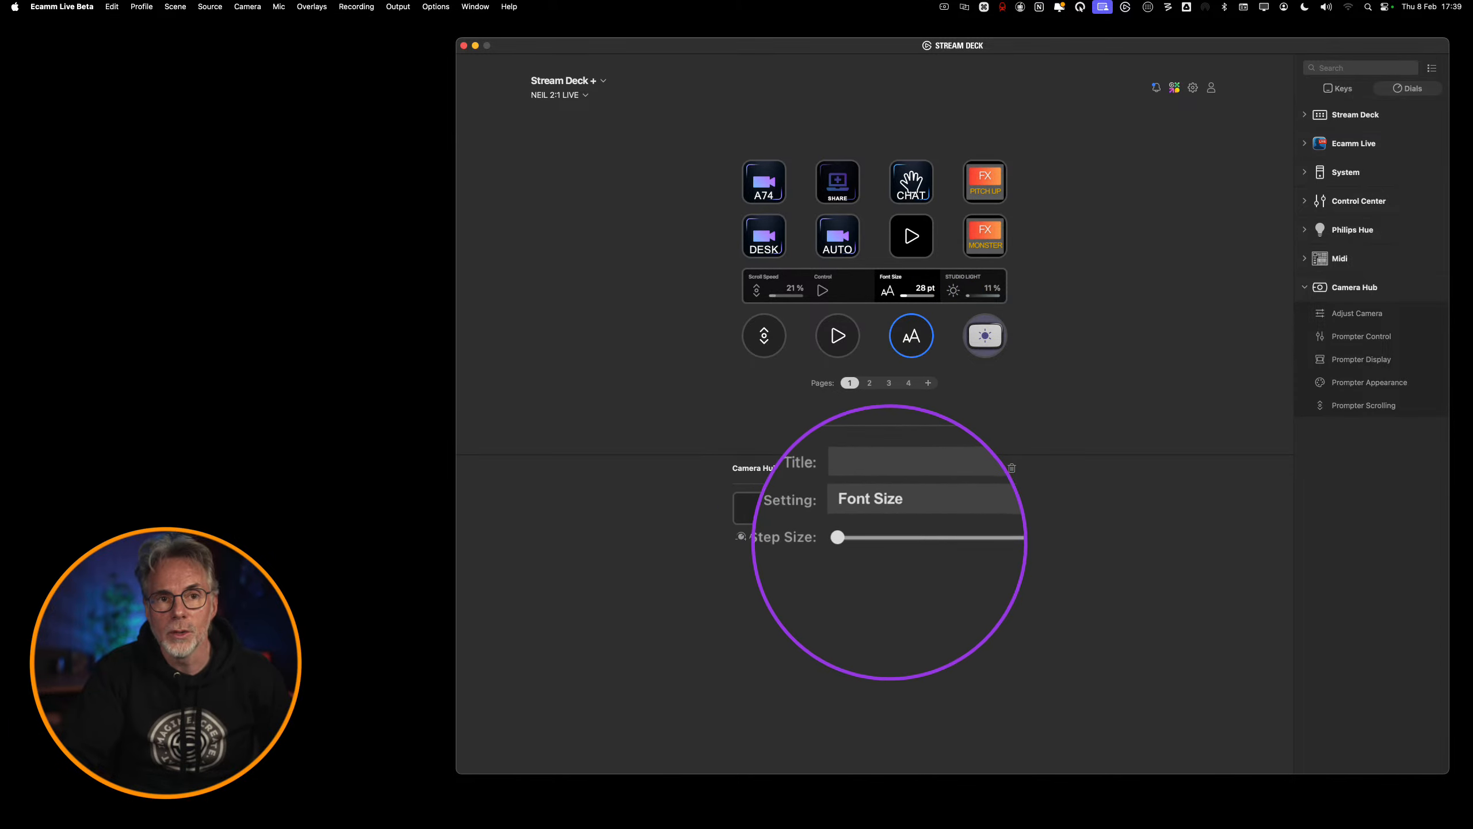
key("ctrl")
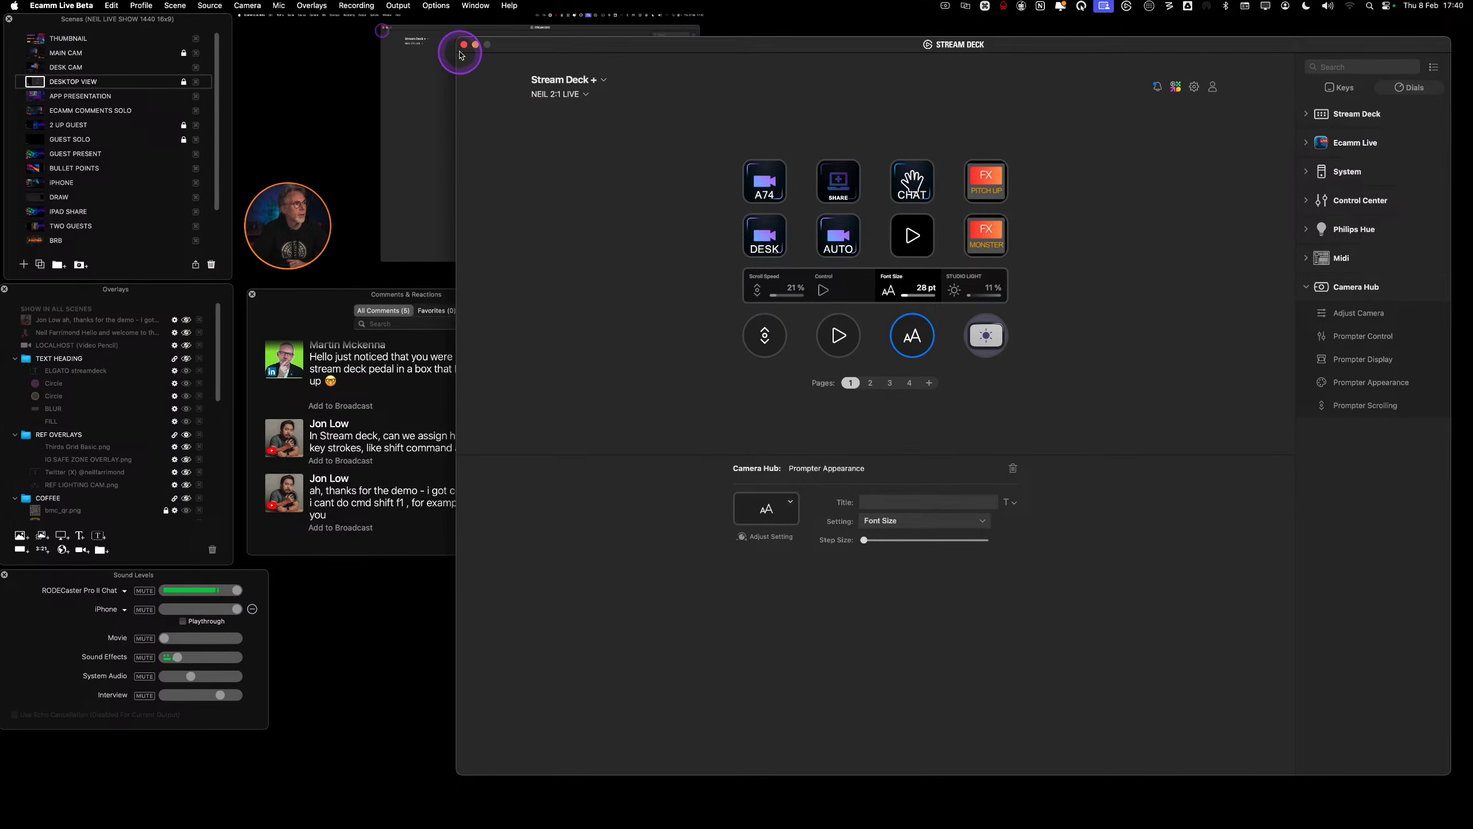
- Shrink the Stream Deck window toward its lower-right corner to uncover the Ecamm Live windows
left_click_drag(457, 43, 925, 358)
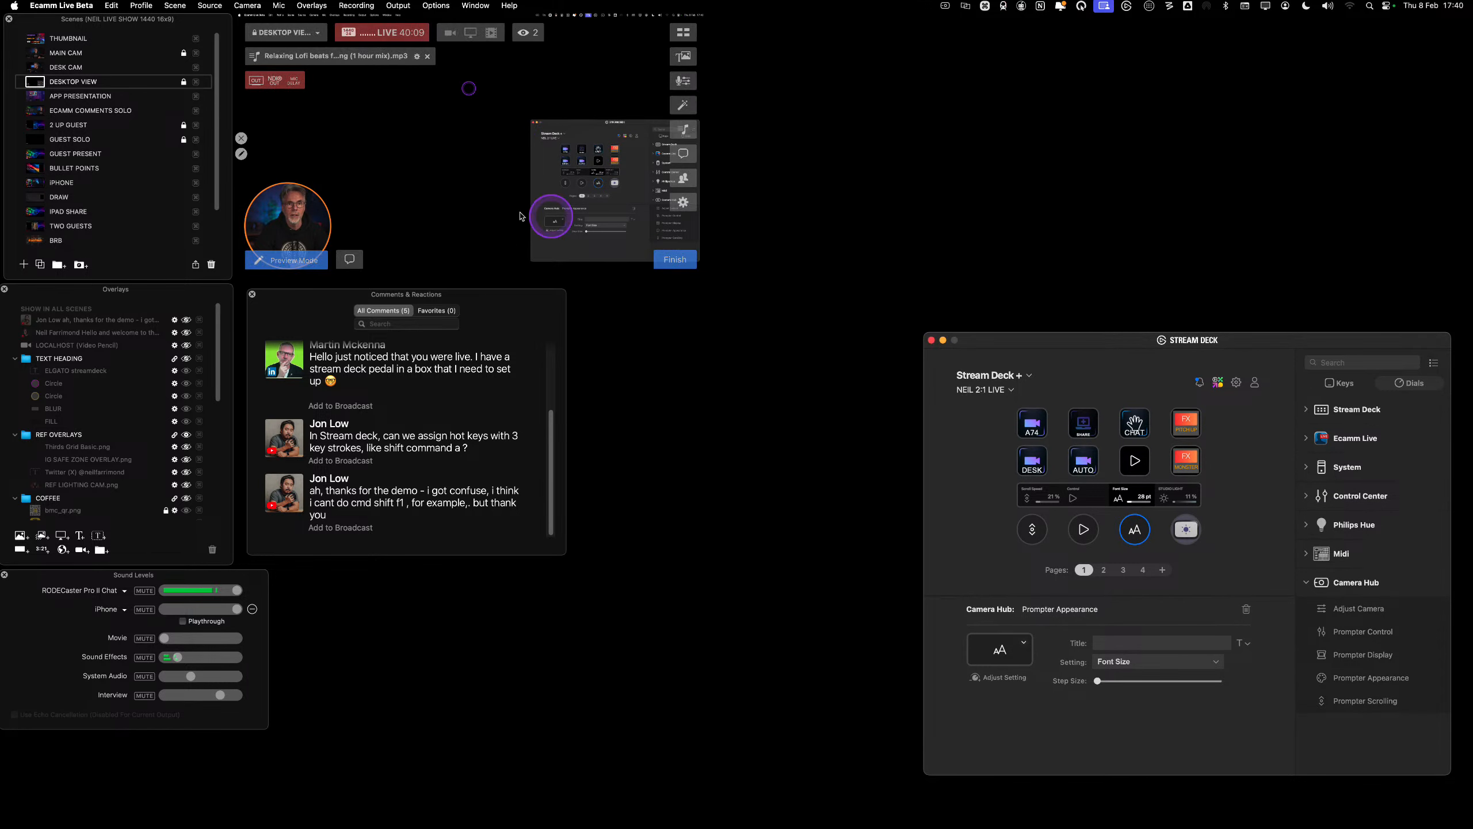
left_click_drag(281, 301, 301, 307)
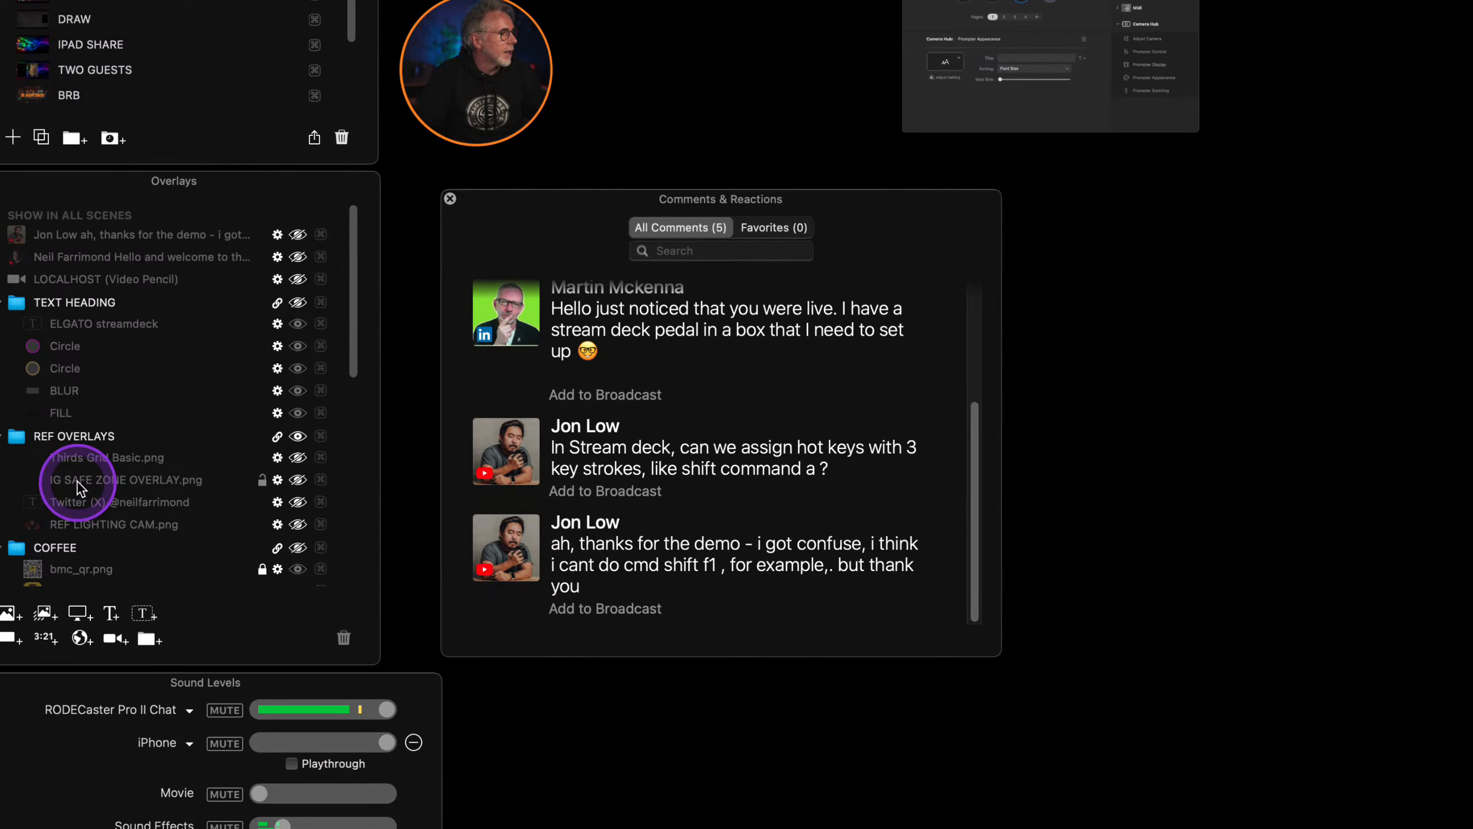
- Inspect the widget URL and options of the COFFEE overlay, and leave the widget editor without saving
left_click_drag(359, 373, 357, 427)
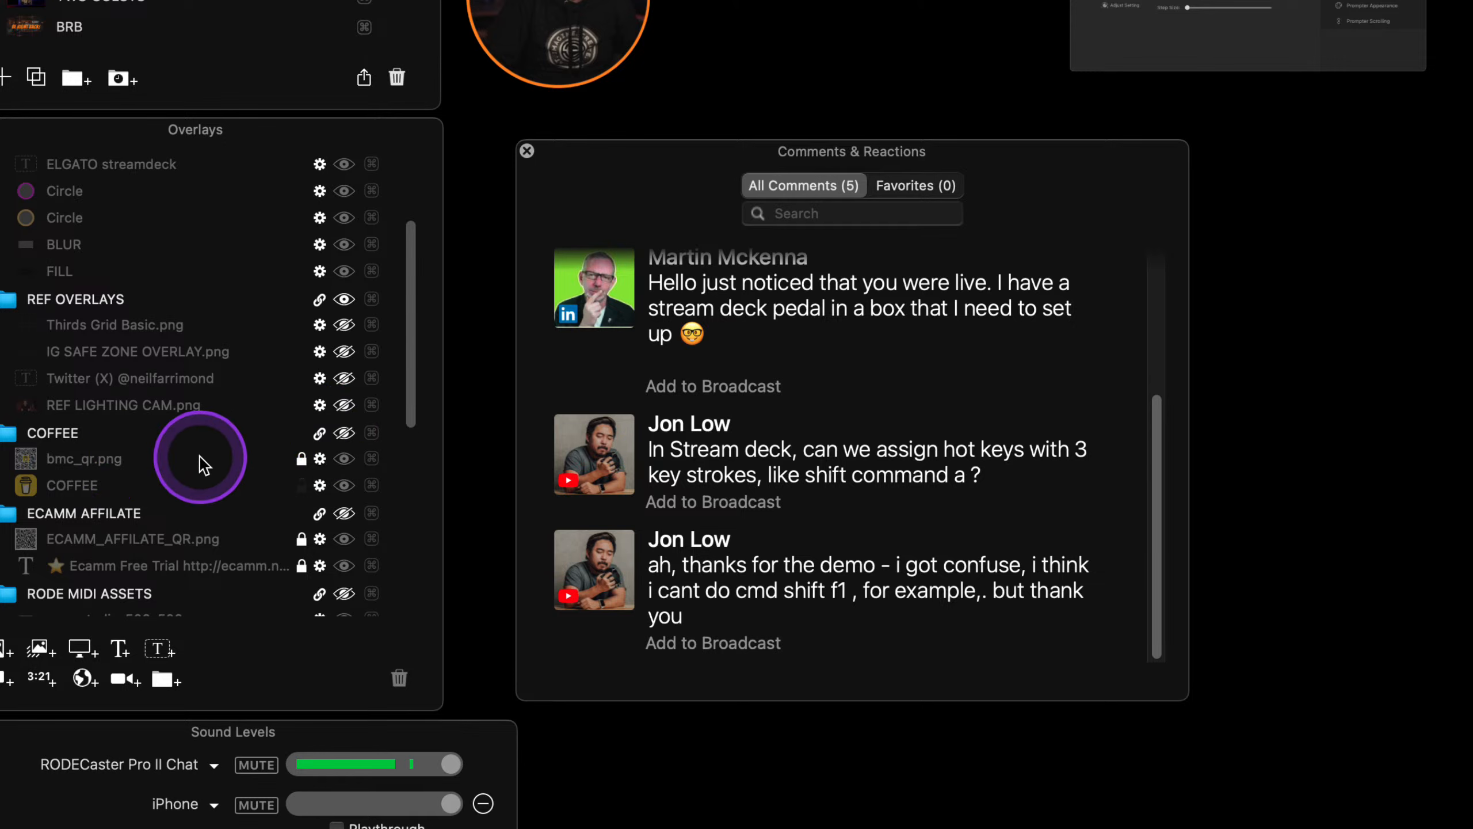
left_click(319, 485)
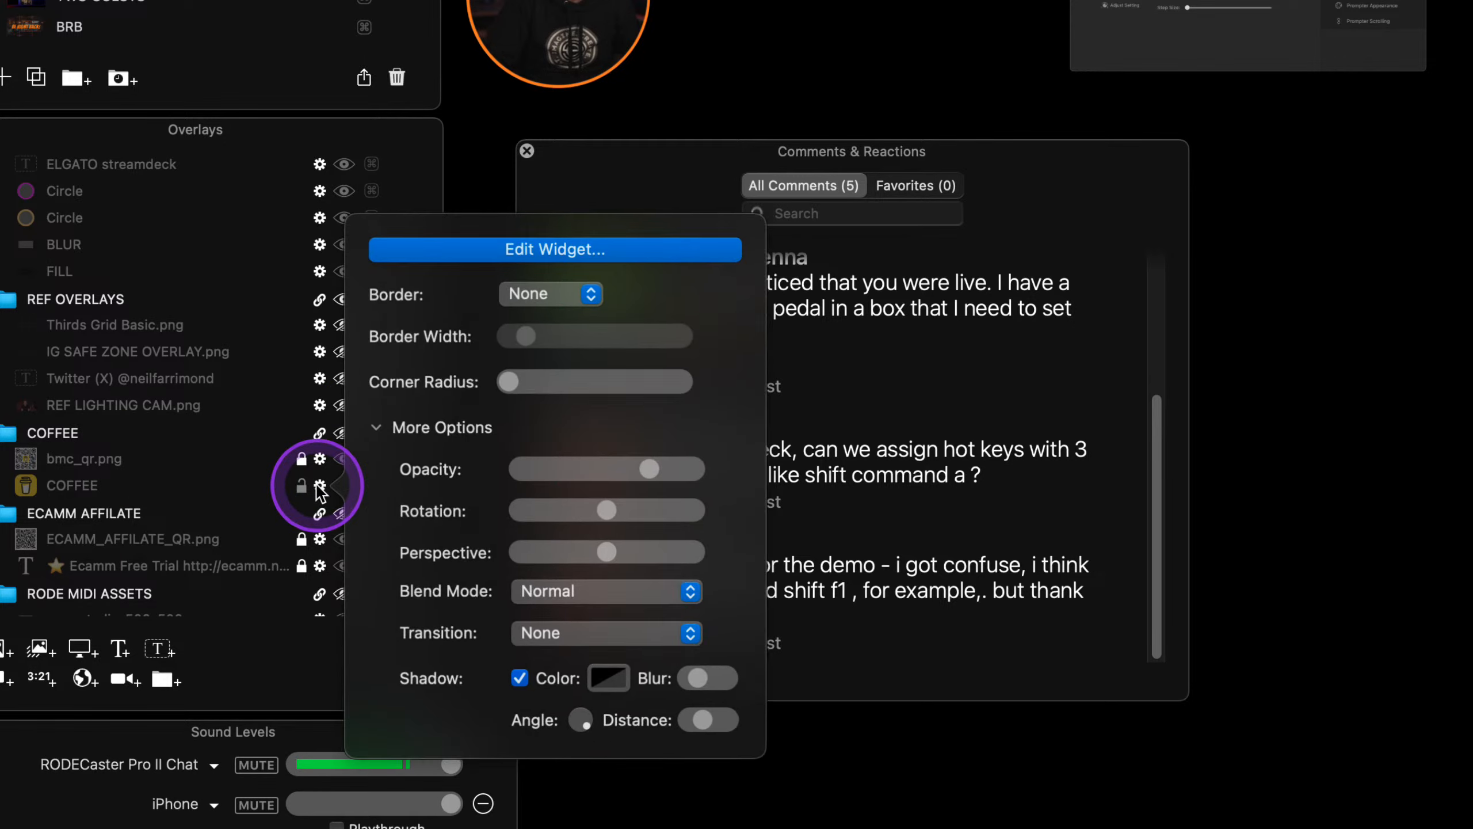
left_click(486, 253)
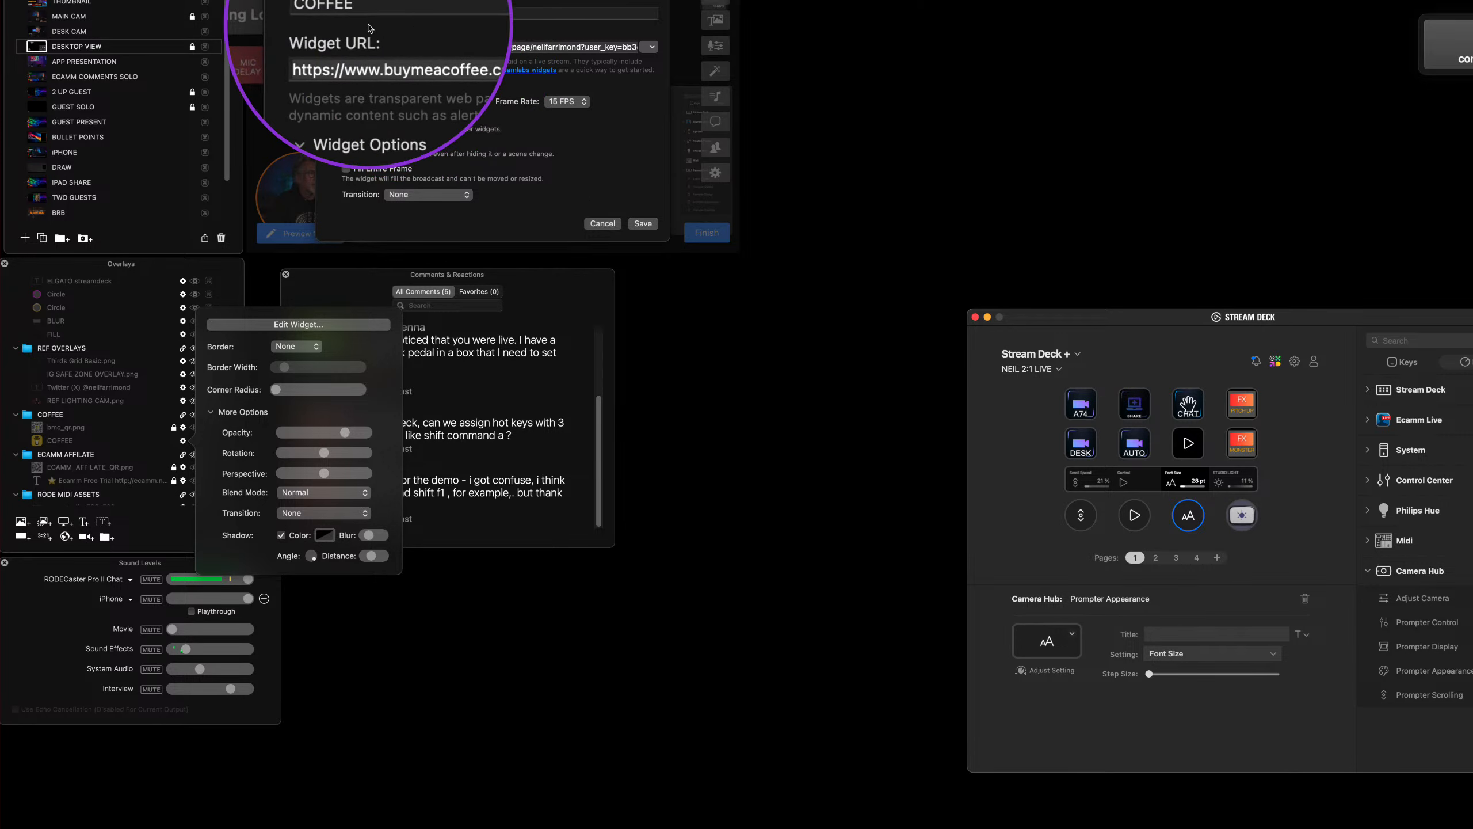
left_click(609, 219)
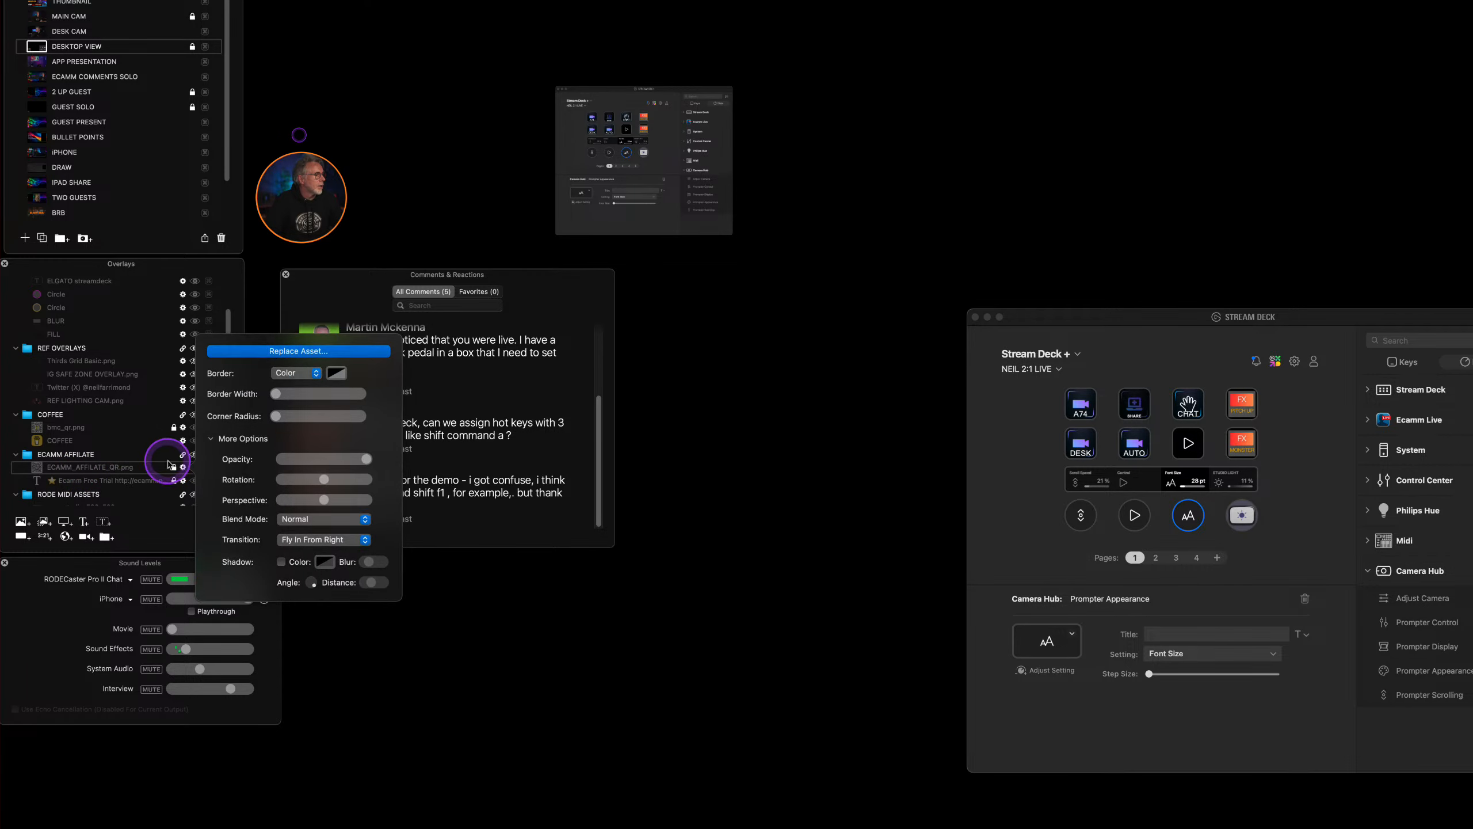
- Close the ECAMM_AFFILIATE_QR.png overlay's settings, and demonstrate overlay visibility with the ECAMM AFFILIATE and COFFEE folders, hiding COFFEE again
left_click(182, 468)
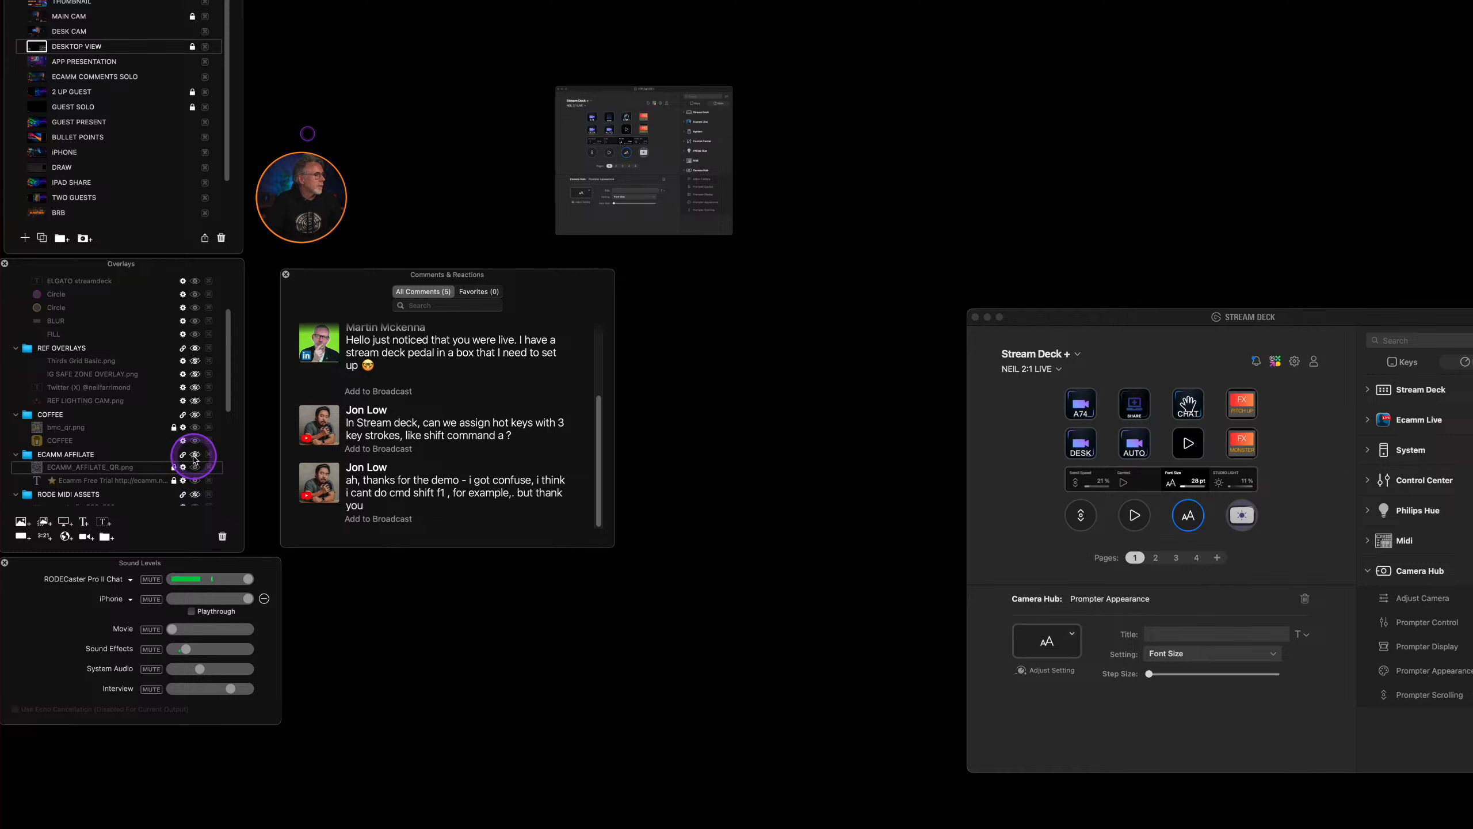
left_click(195, 456)
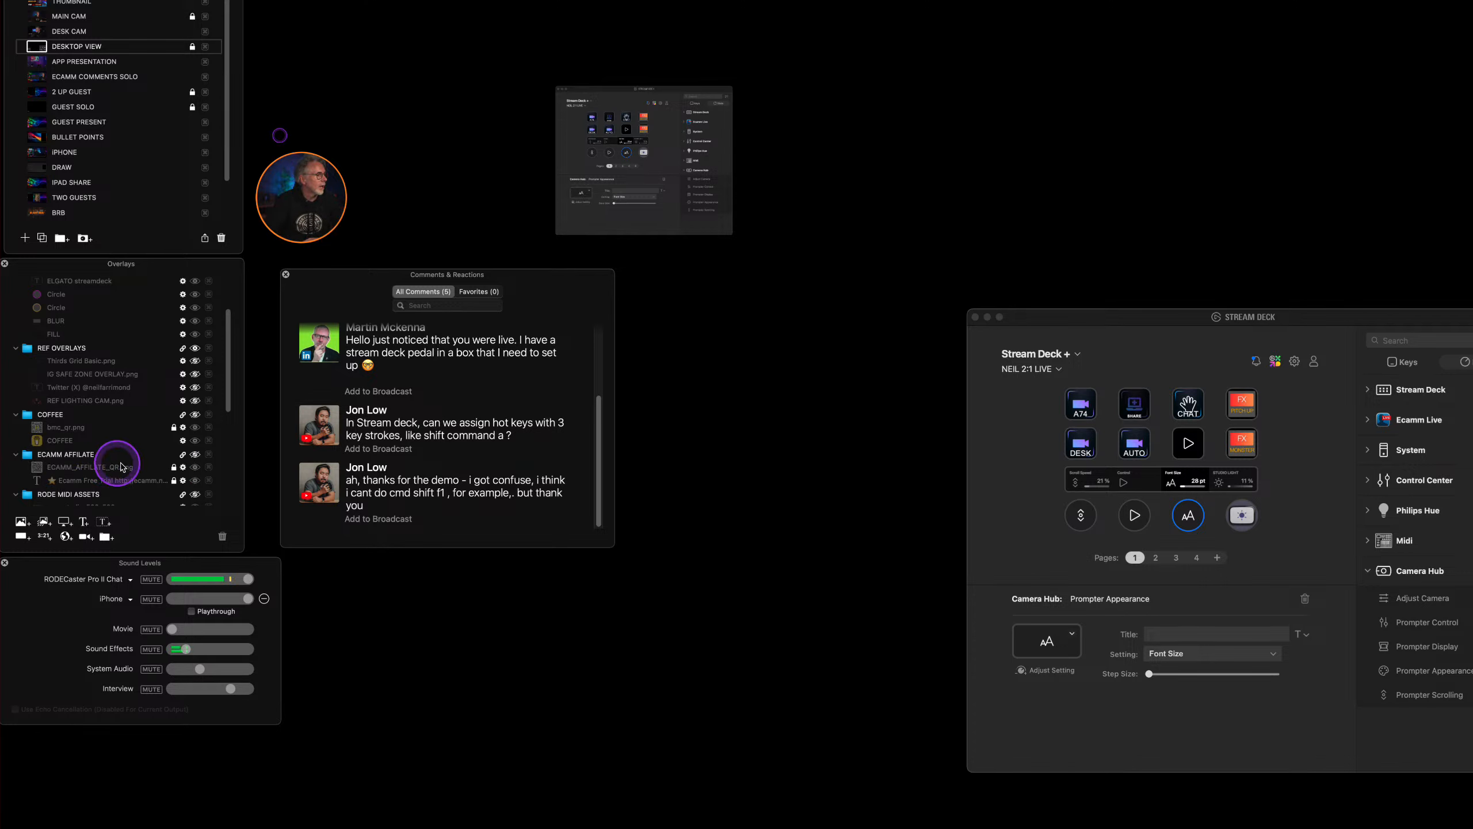
left_click(195, 414)
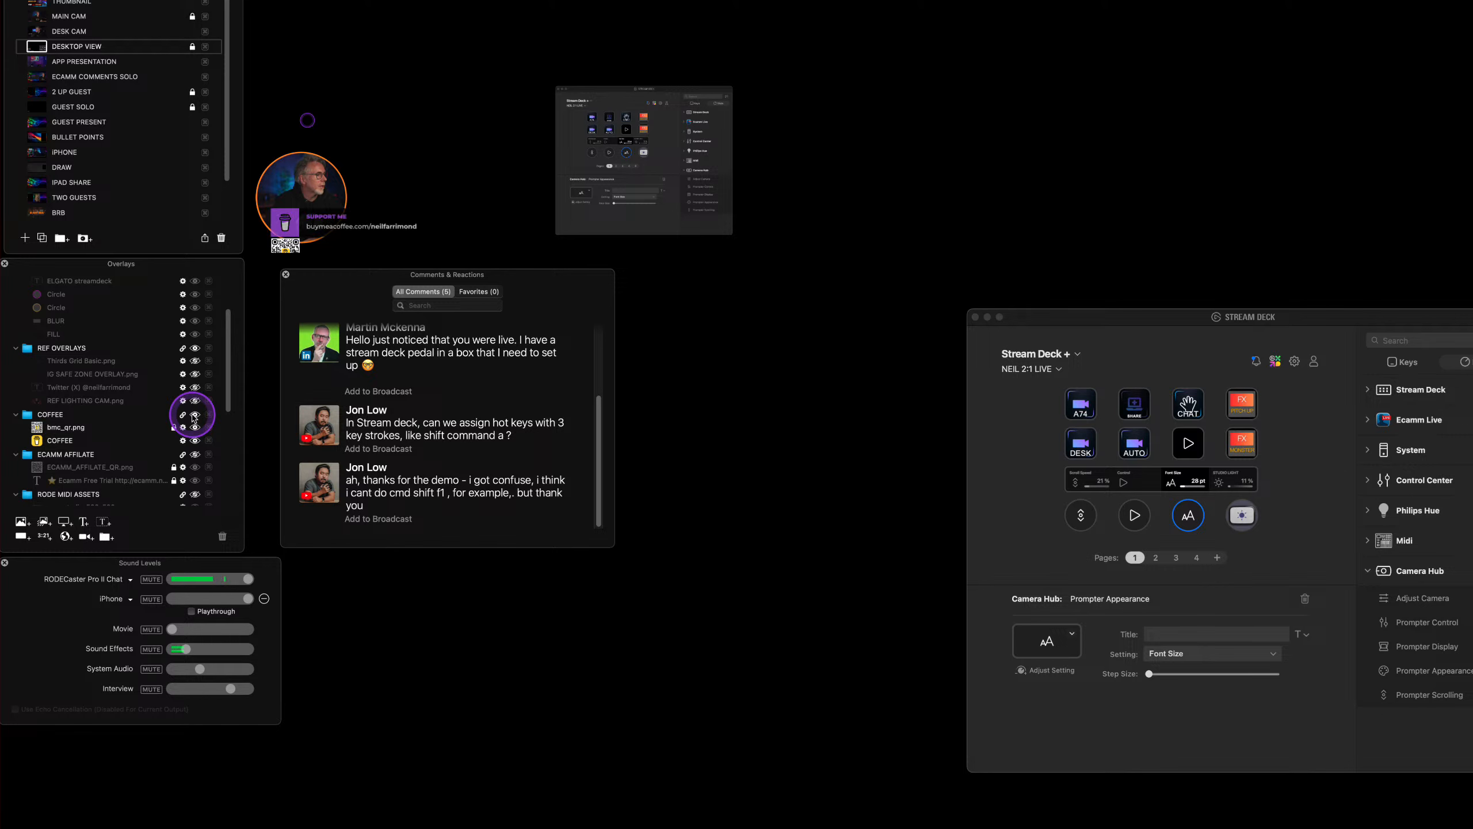
left_click(195, 415)
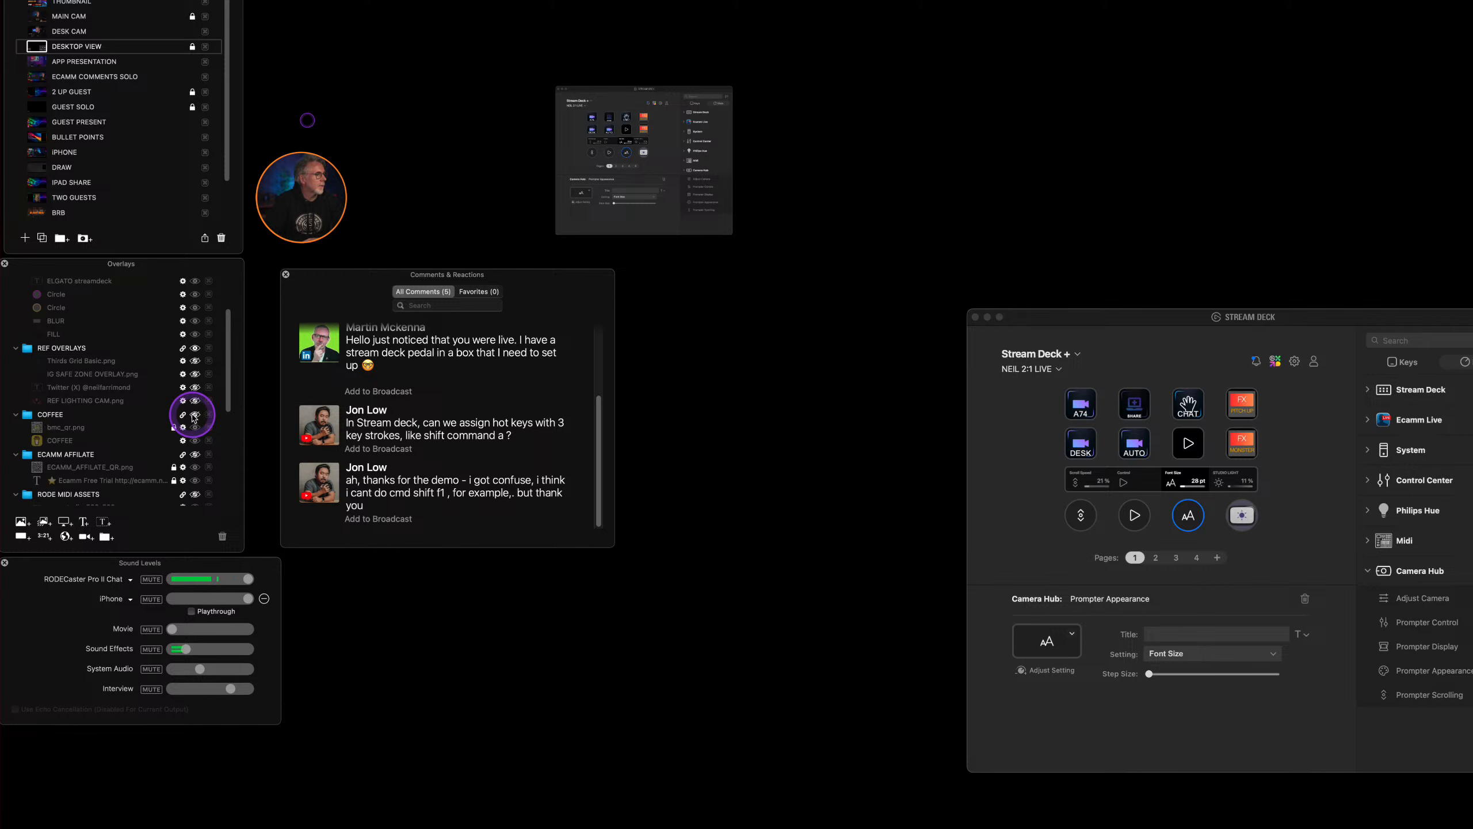
scroll(167, 450, "up", 3)
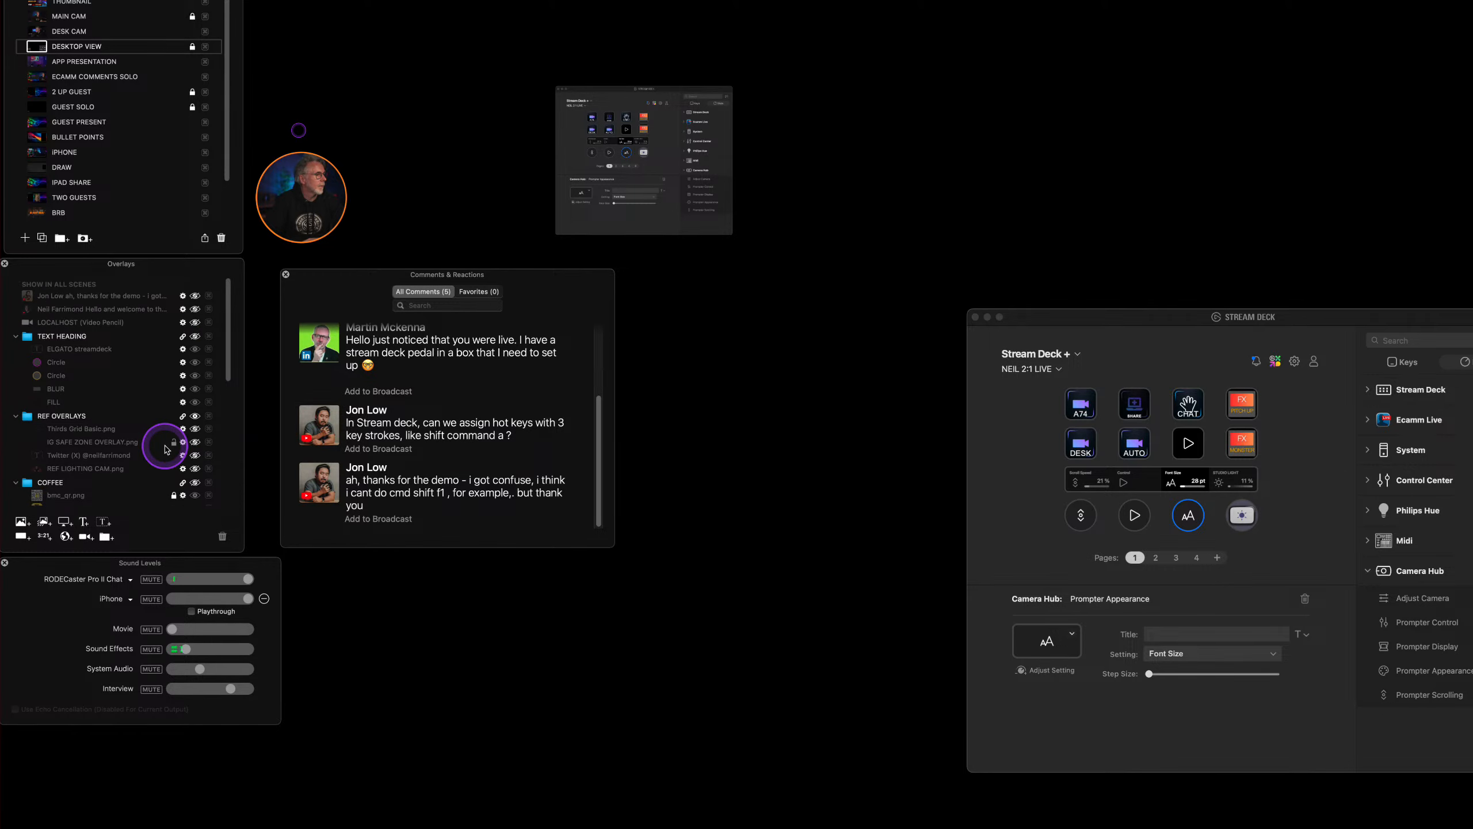
key("ctrl")
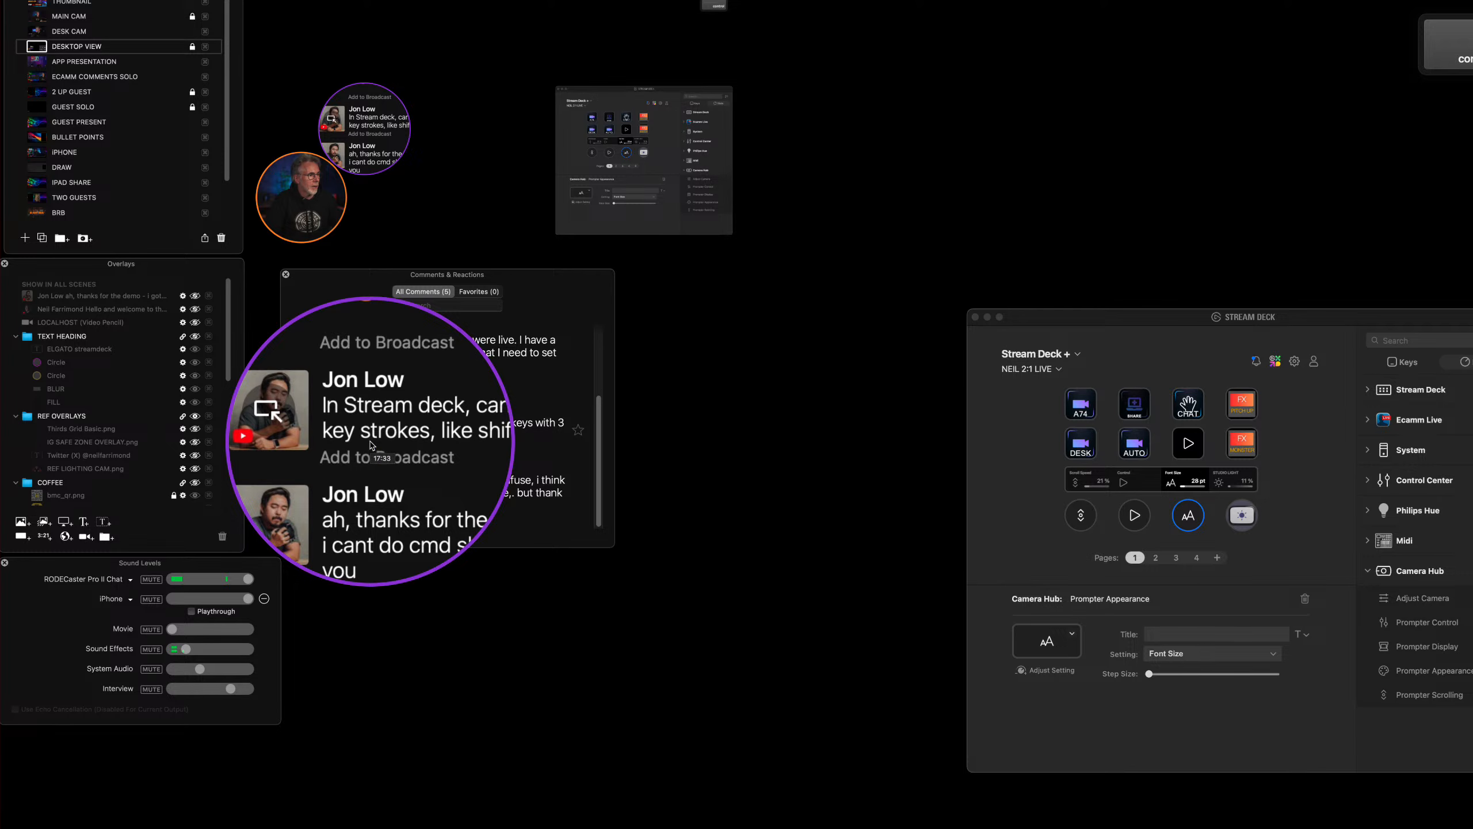
- Read through the latest viewer comments about hot keys and the Stream Deck pedal in Comments & Reactions
scroll(401, 451, "down", 1)
scroll(396, 463, "up", 4)
scroll(396, 463, "down", 5)
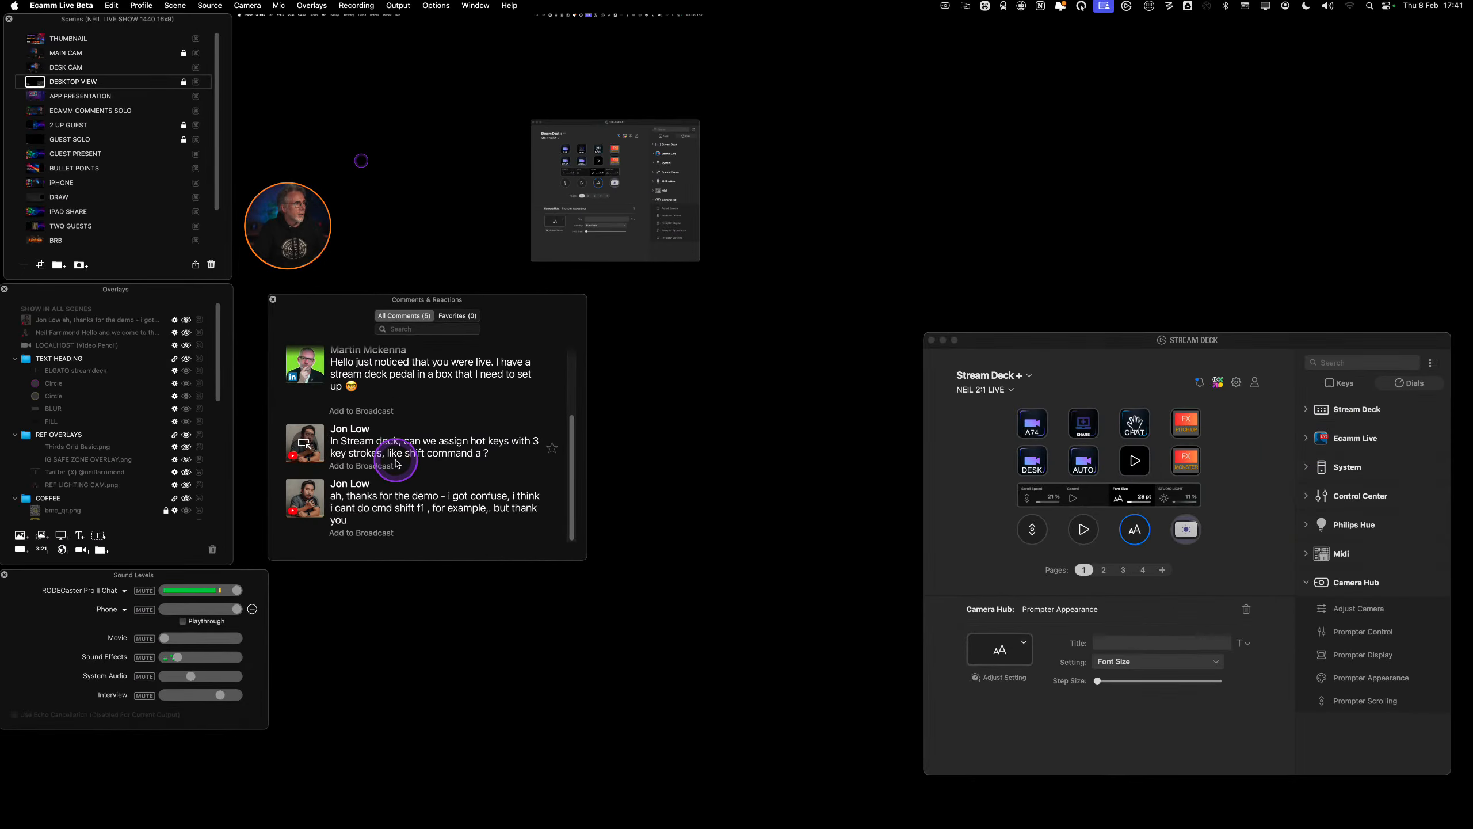
- Switch to the window layout without the Ecamm Live panels, then enlarge the Stream Deck window and shift it slightly left
key("super+2")
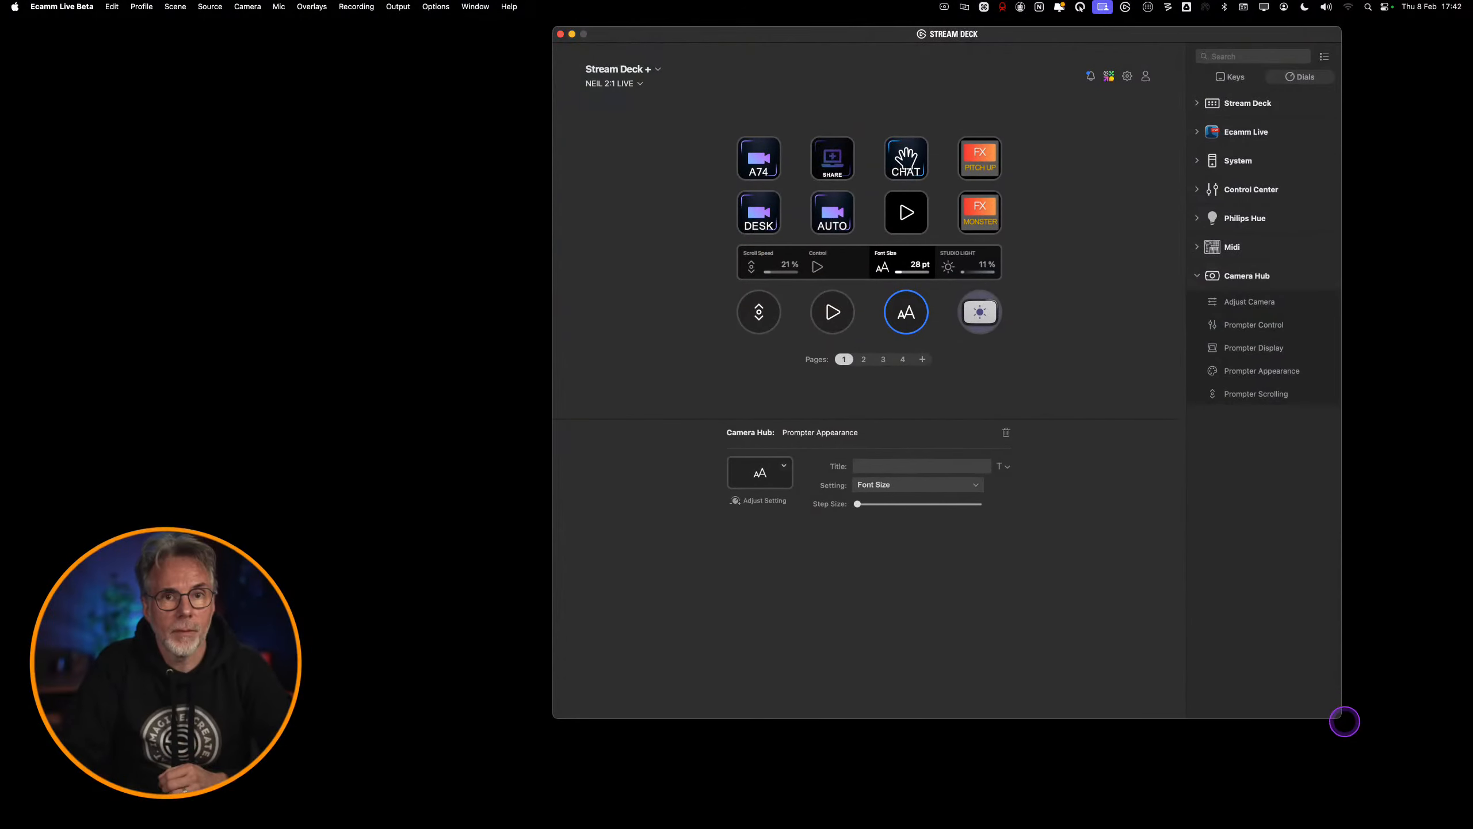
left_click_drag(1344, 721, 1472, 827)
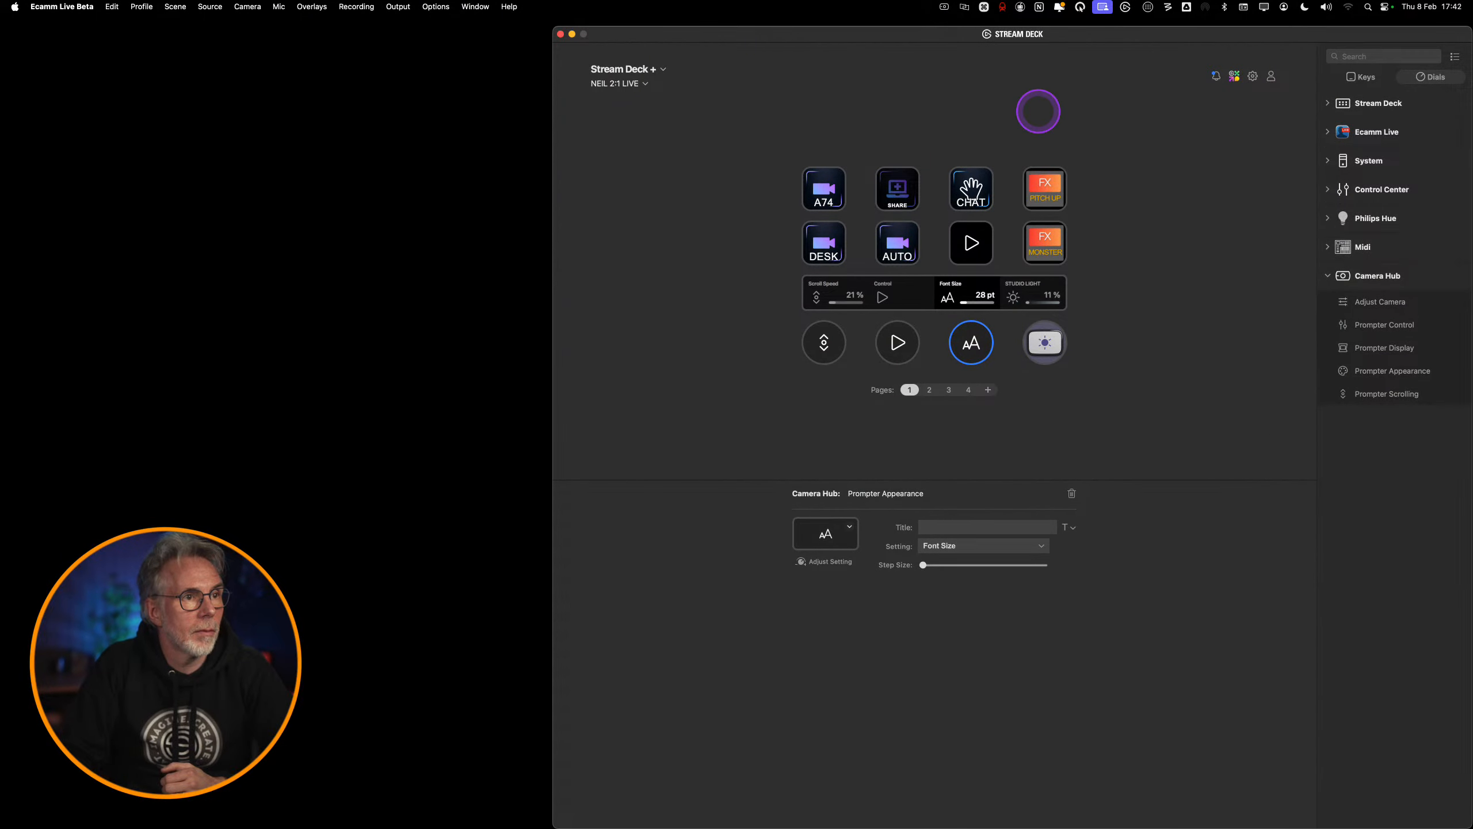
left_click_drag(938, 36, 909, 31)
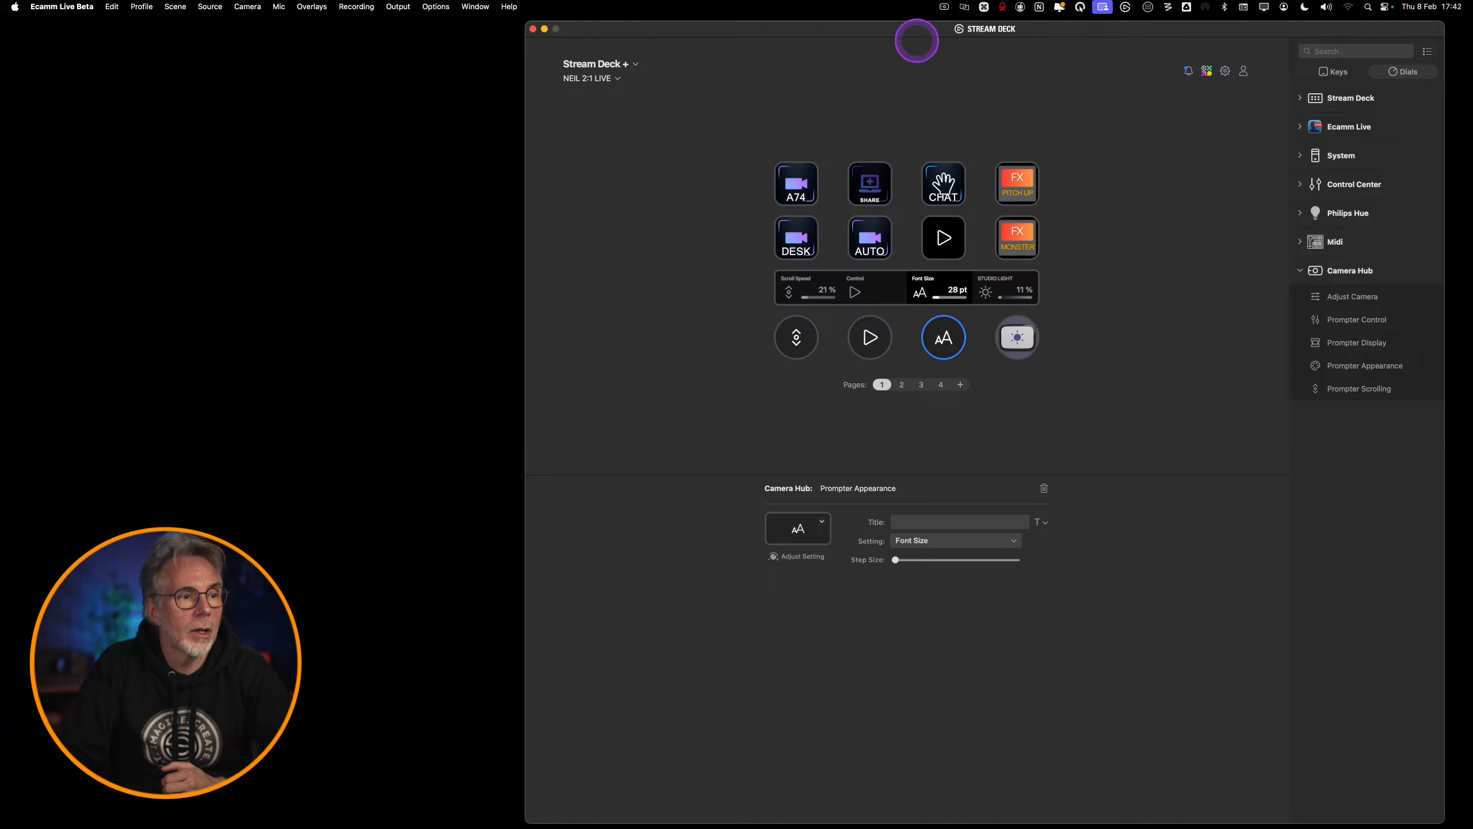
- On the Stream Deck Pedal device, replace the right pedal's Next Scene action with an empty Multi Action
left_click(637, 65)
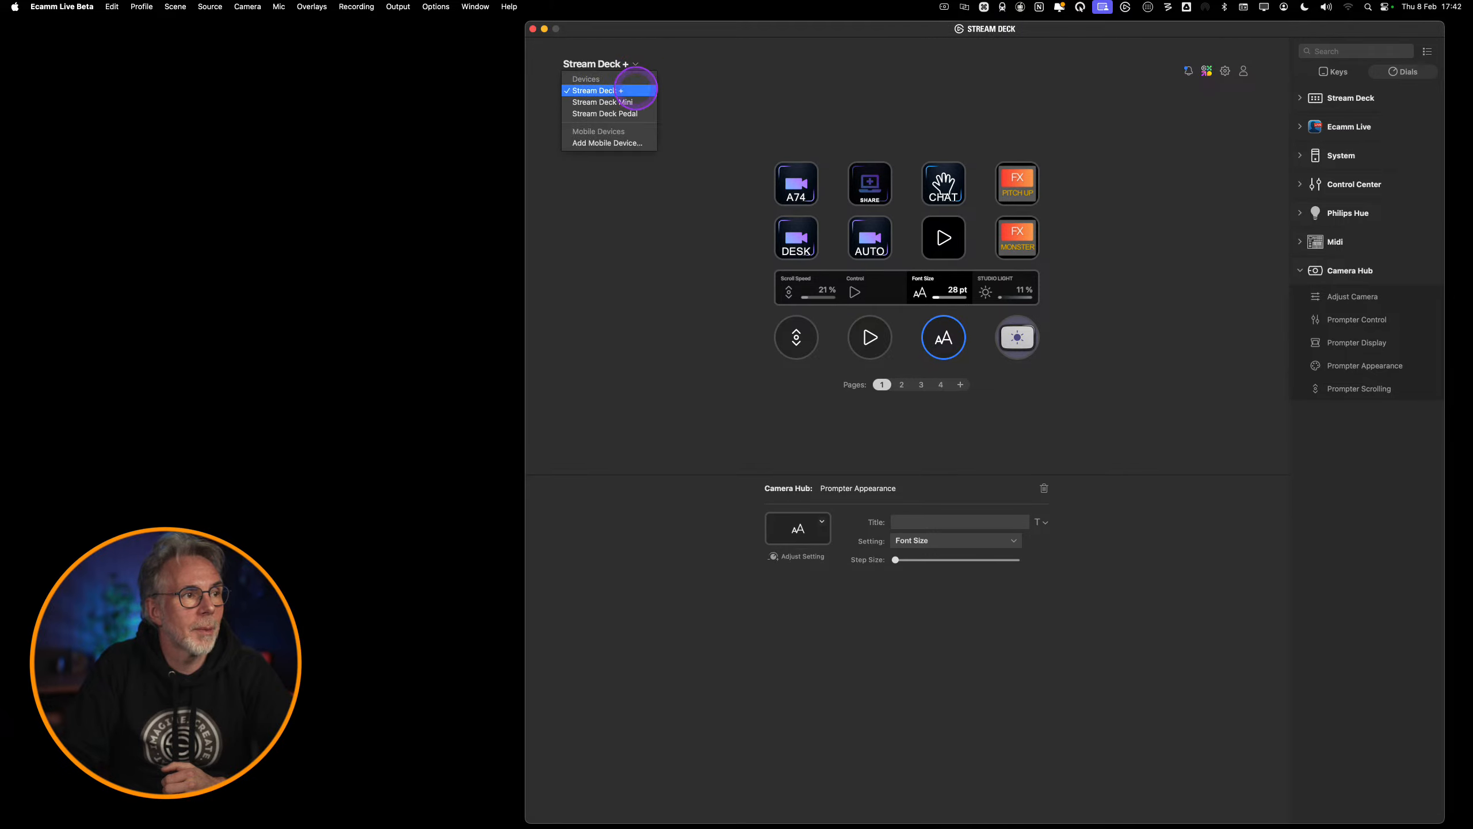
left_click(627, 113)
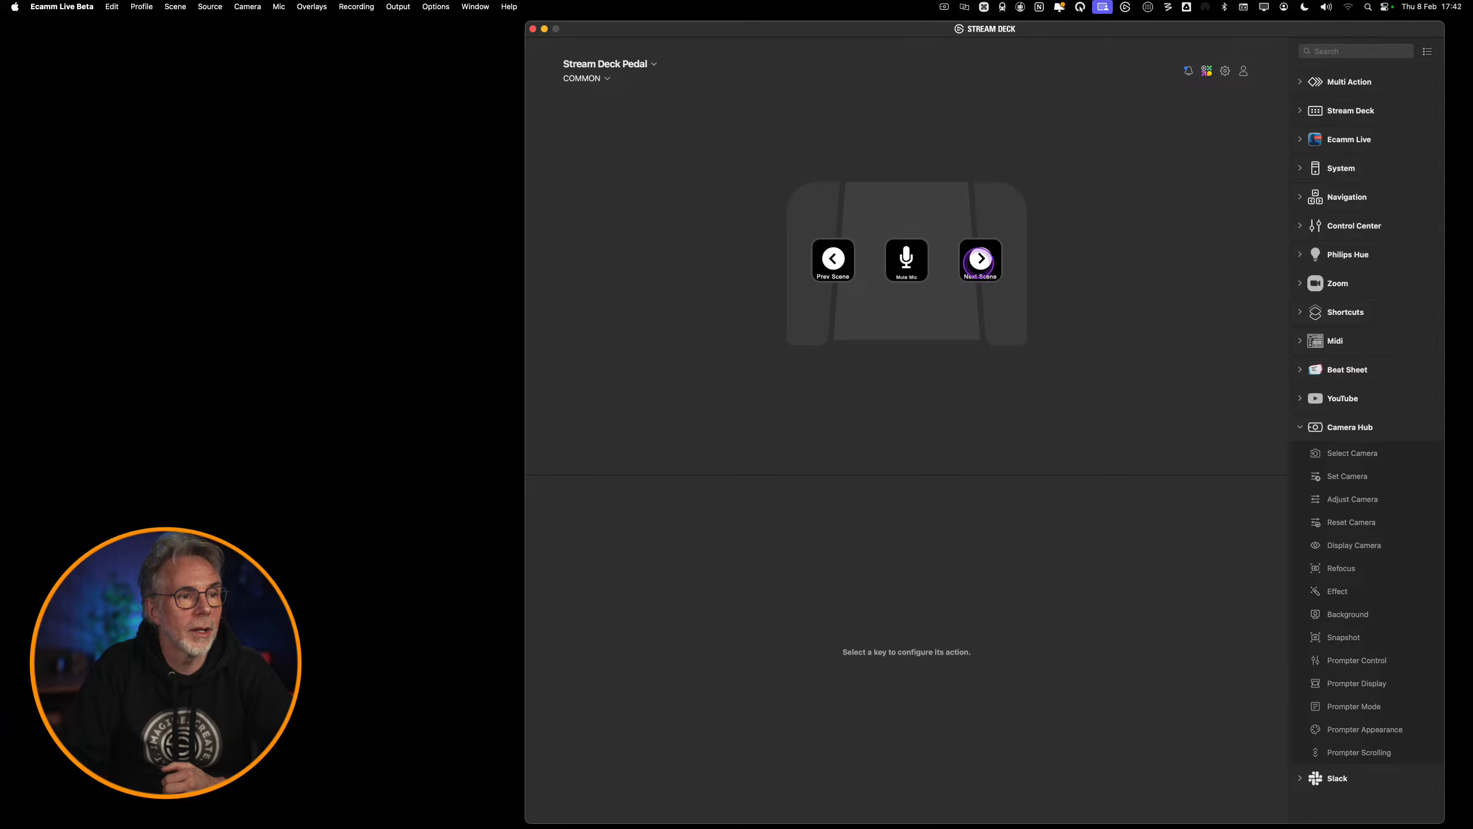
right_click(980, 263)
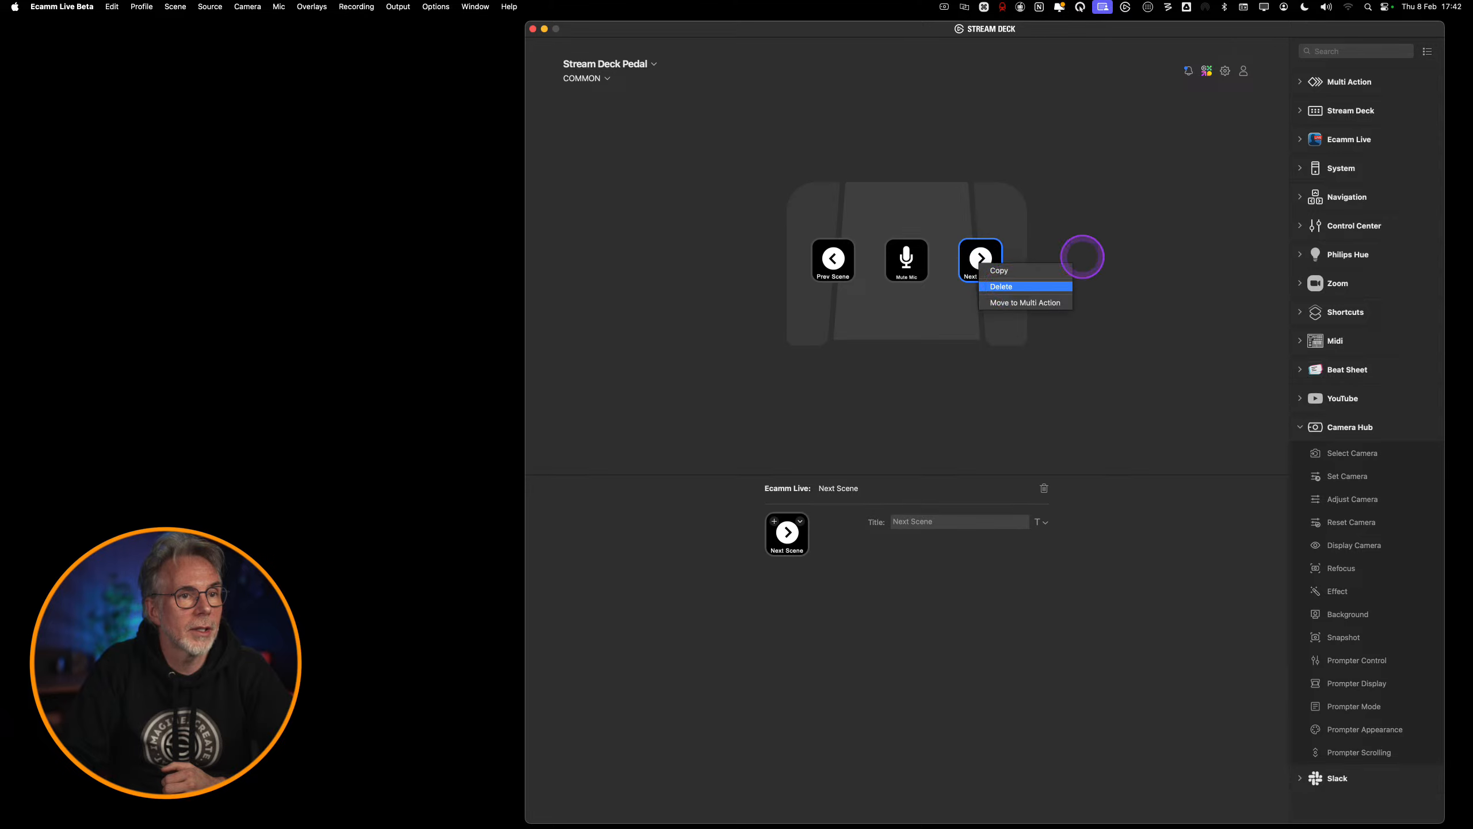
left_click(1001, 286)
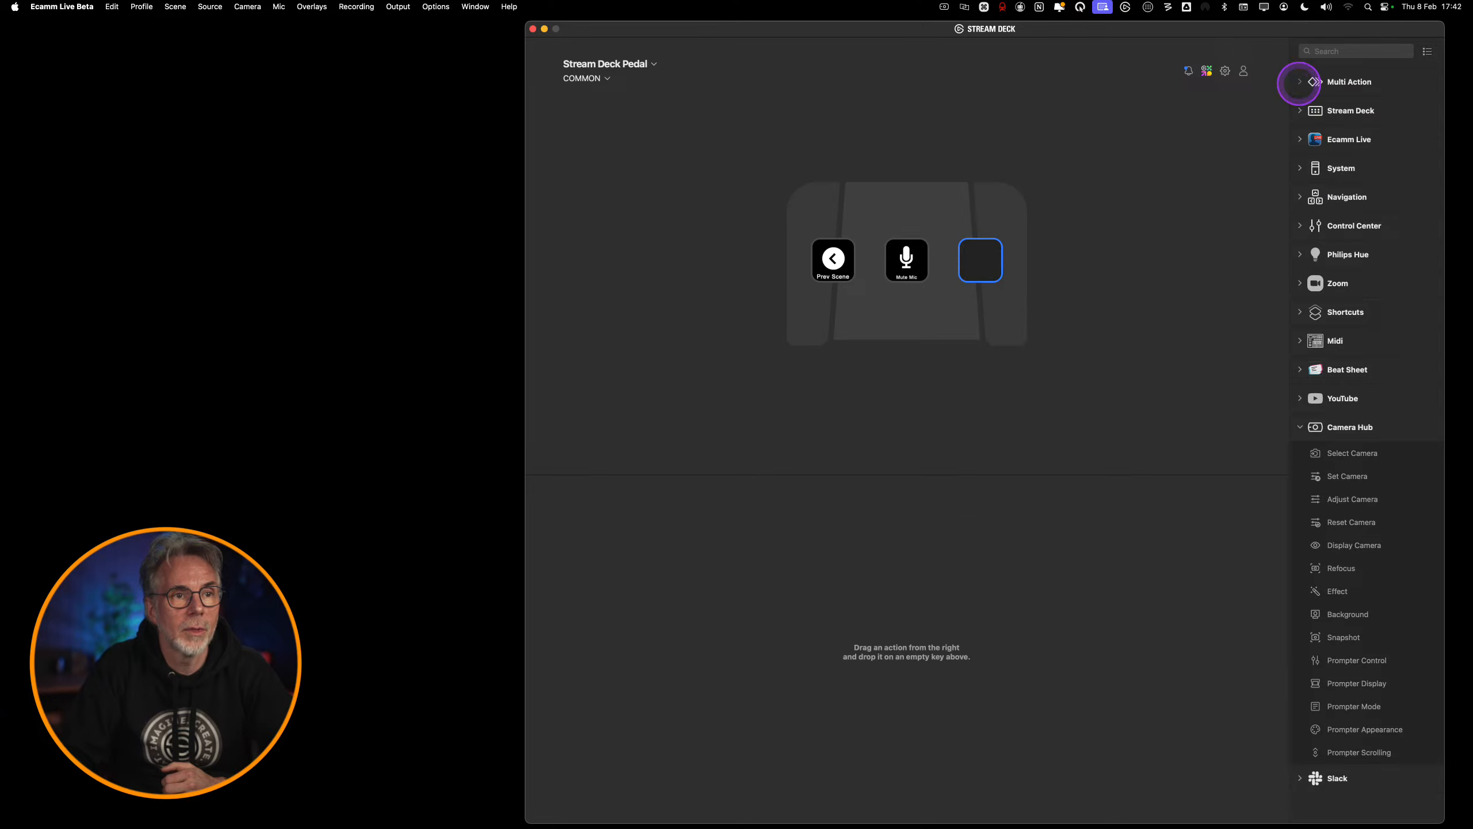
left_click(1300, 82)
left_click_drag(1315, 107, 978, 260)
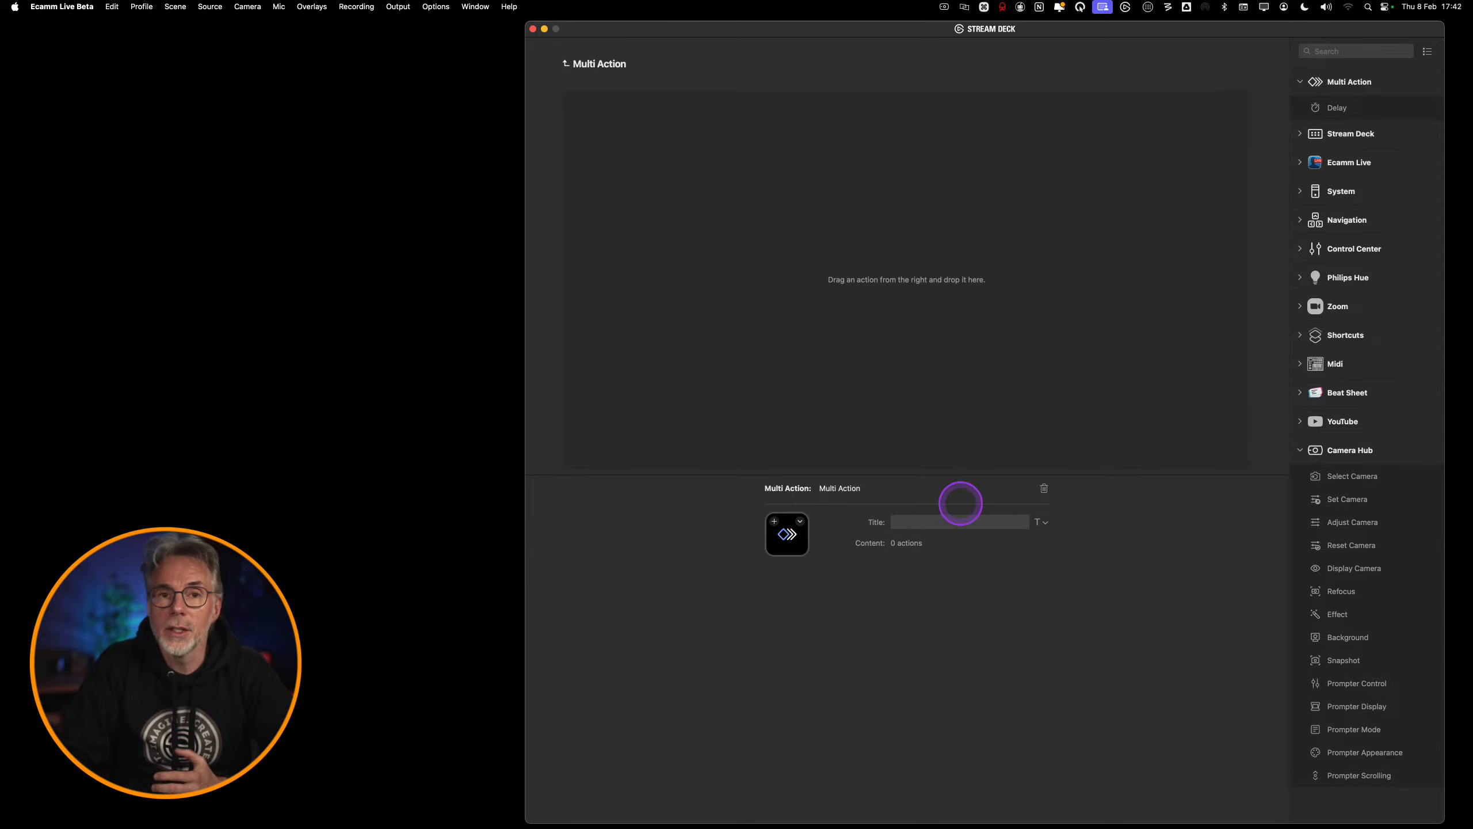